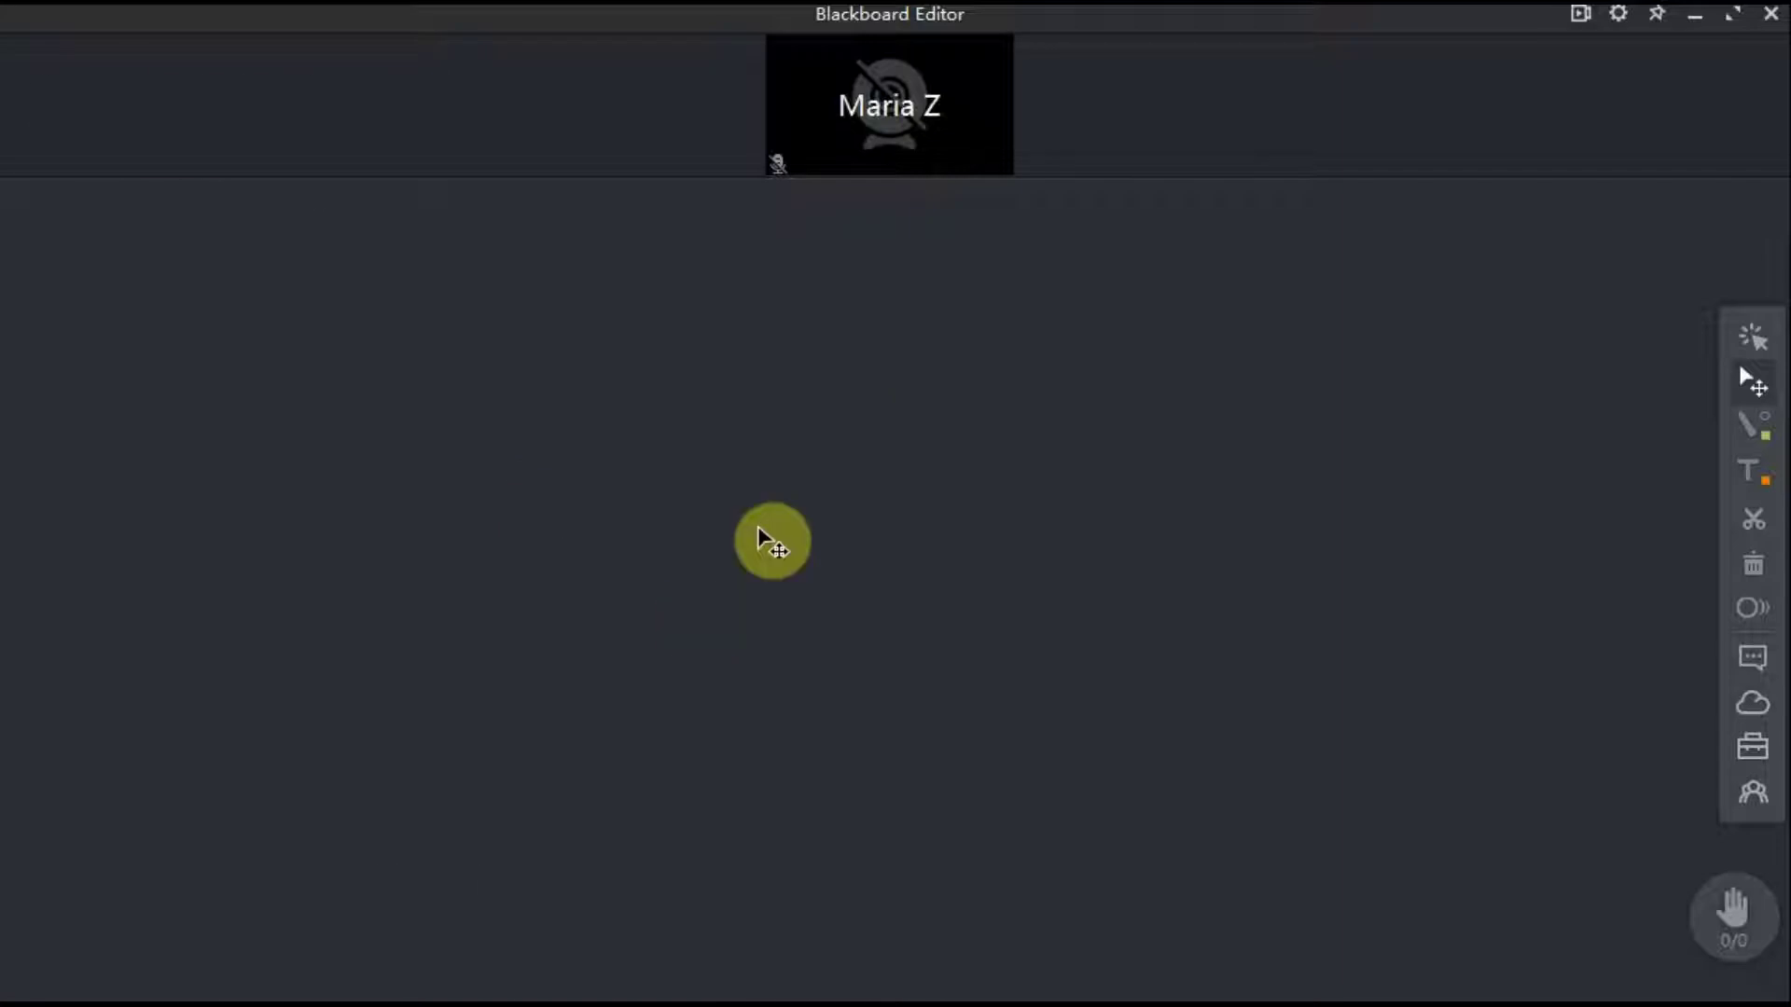
Look through the pen, text, screenshot and extra teaching tools options on the toolbar.
left_click_drag(943, 112, 1153, 86)
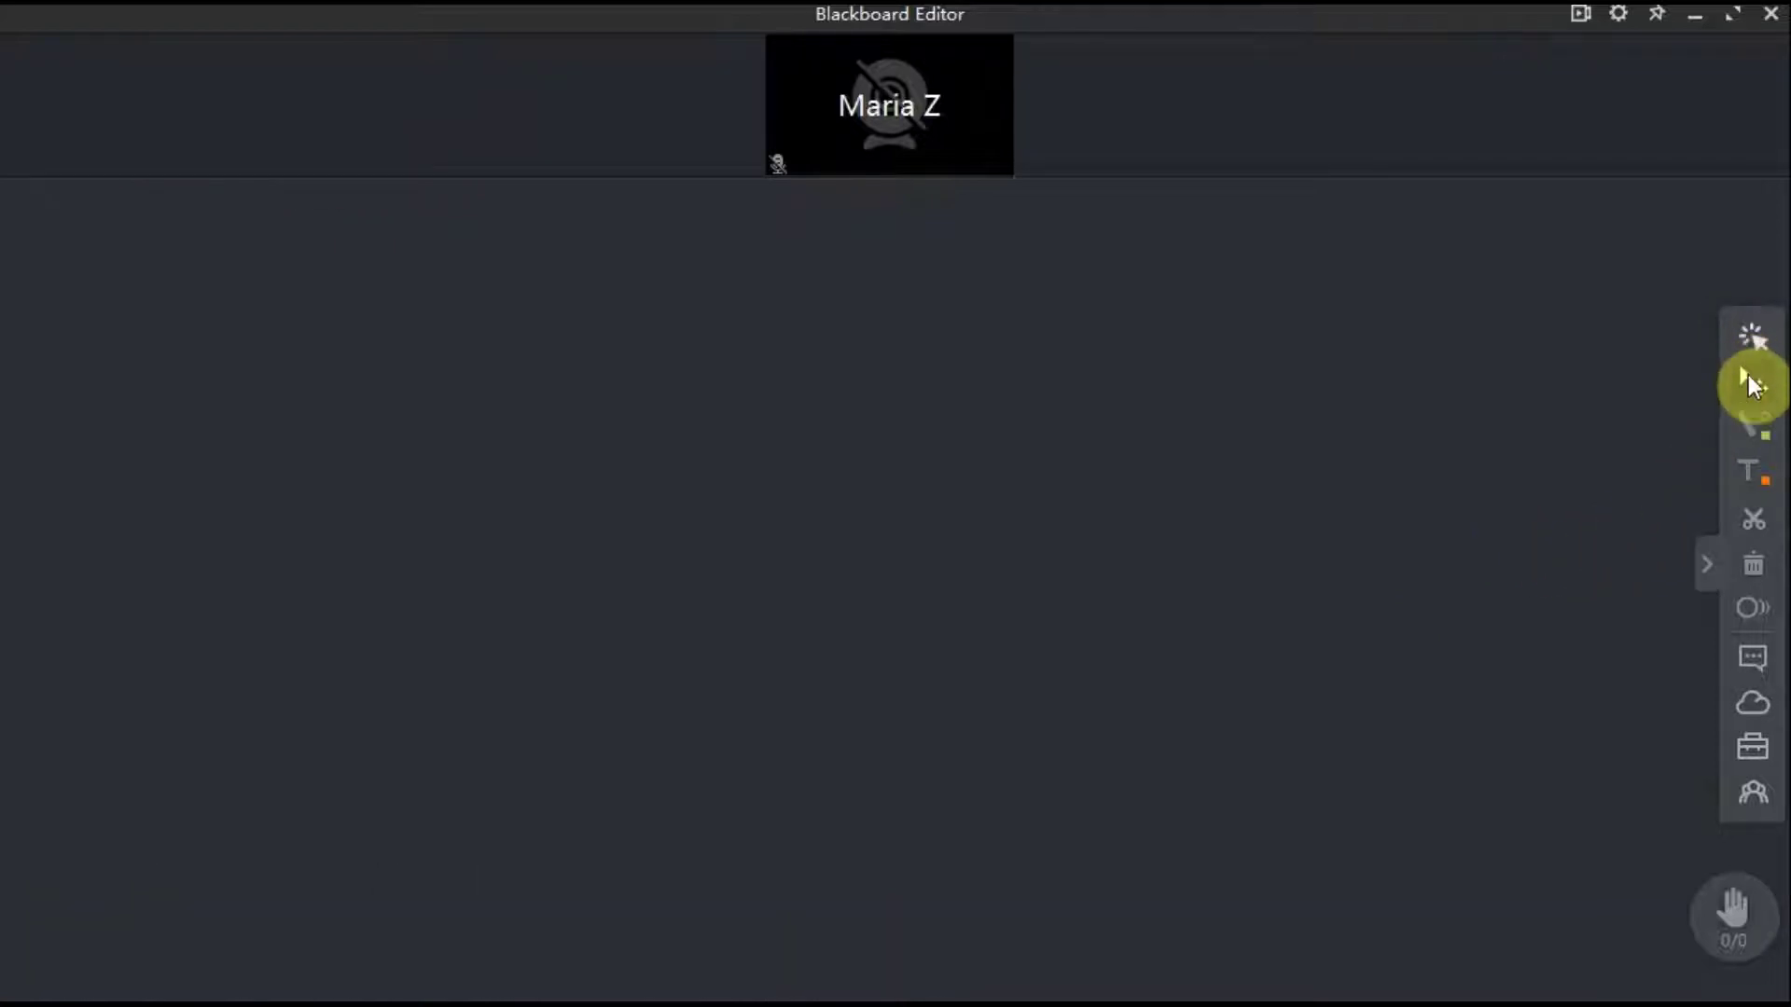
left_click(1757, 435)
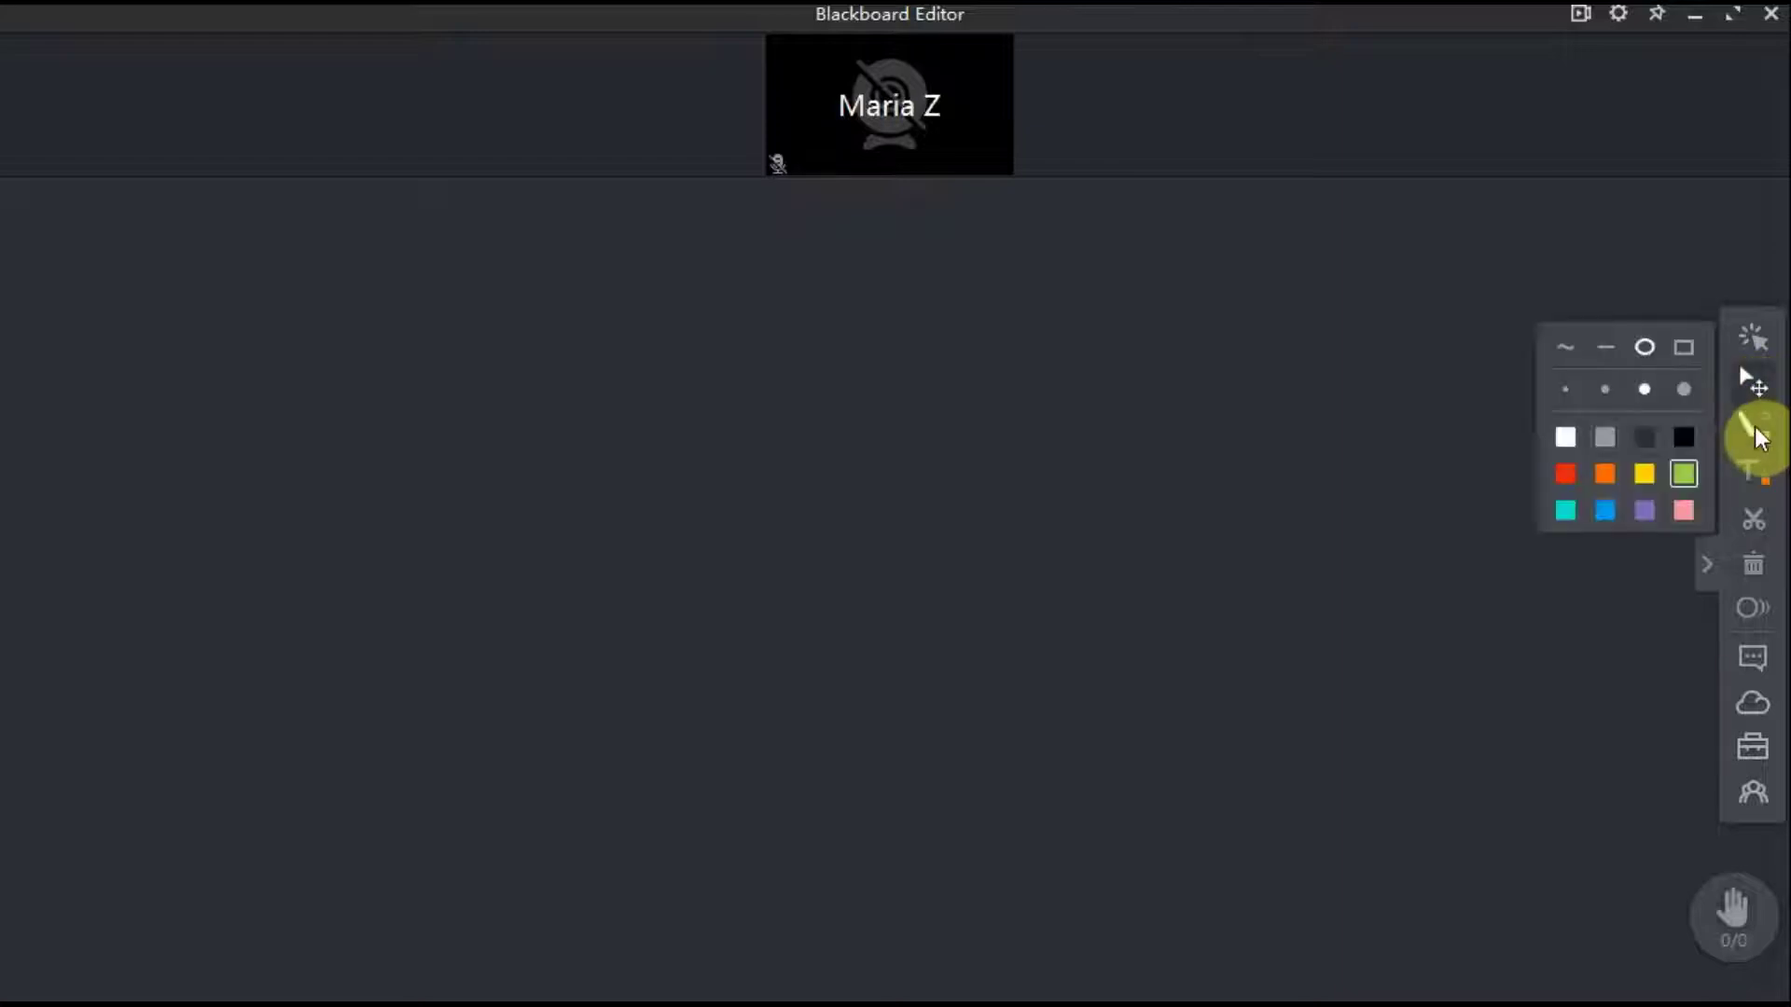
left_click(1750, 480)
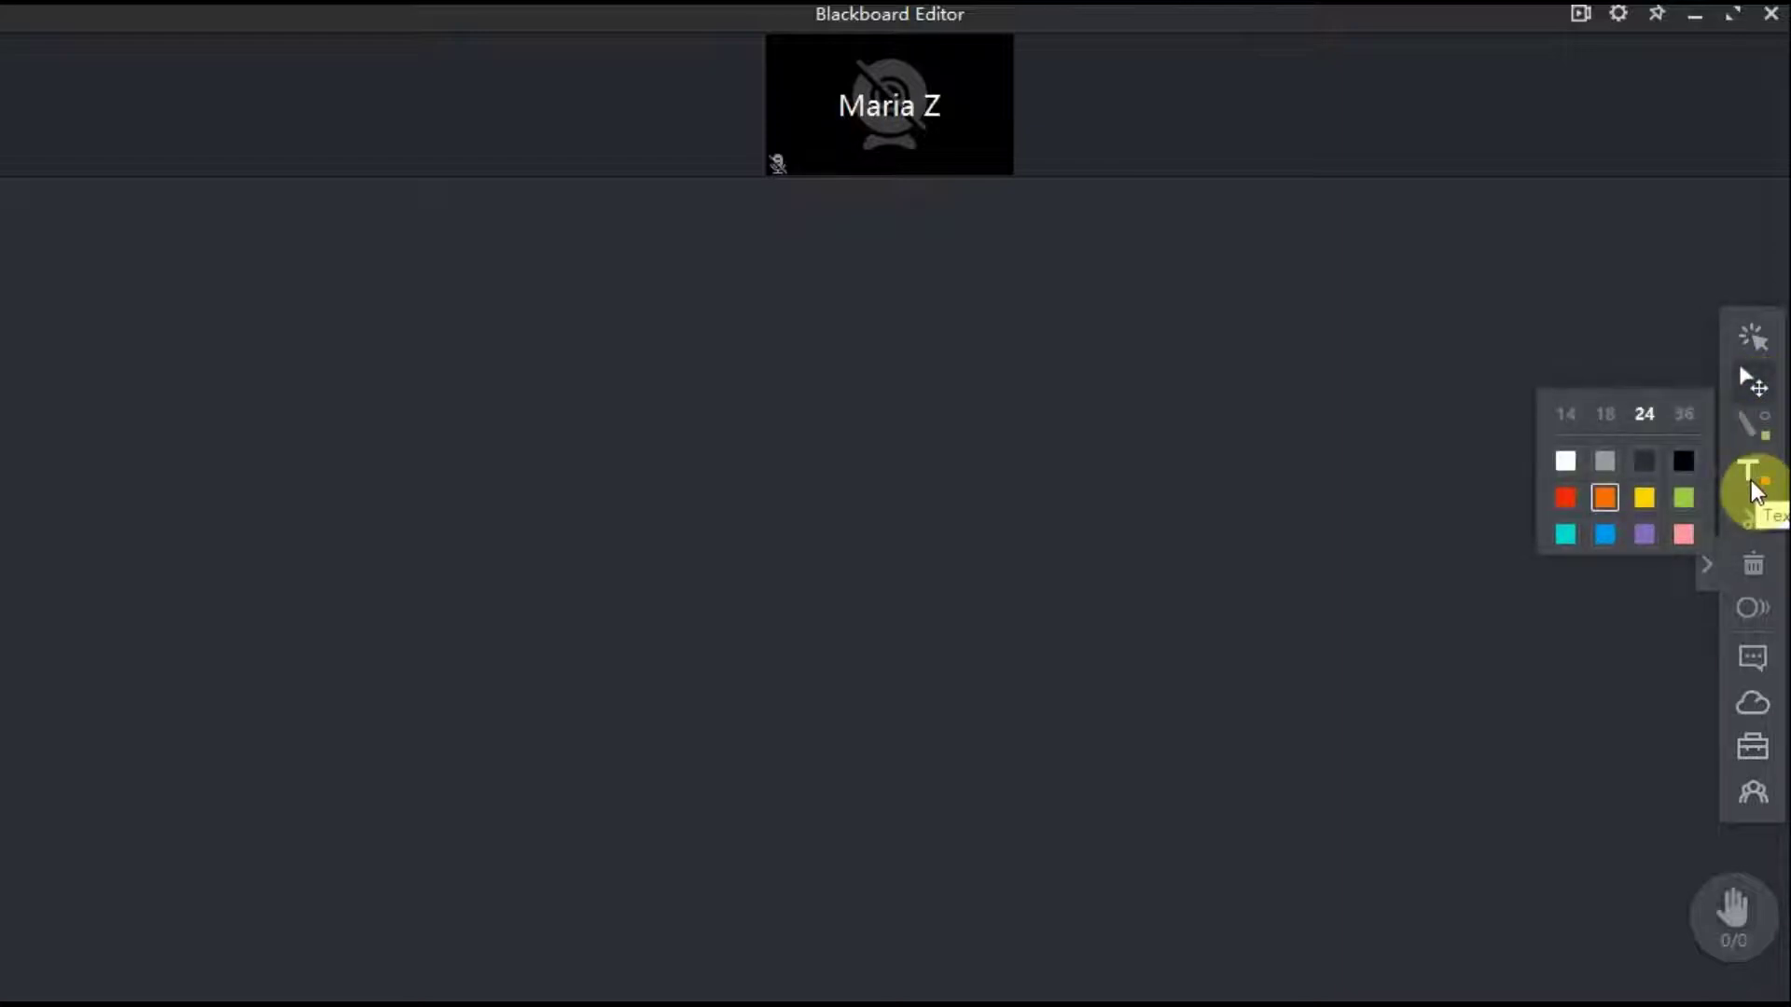
left_click(1755, 522)
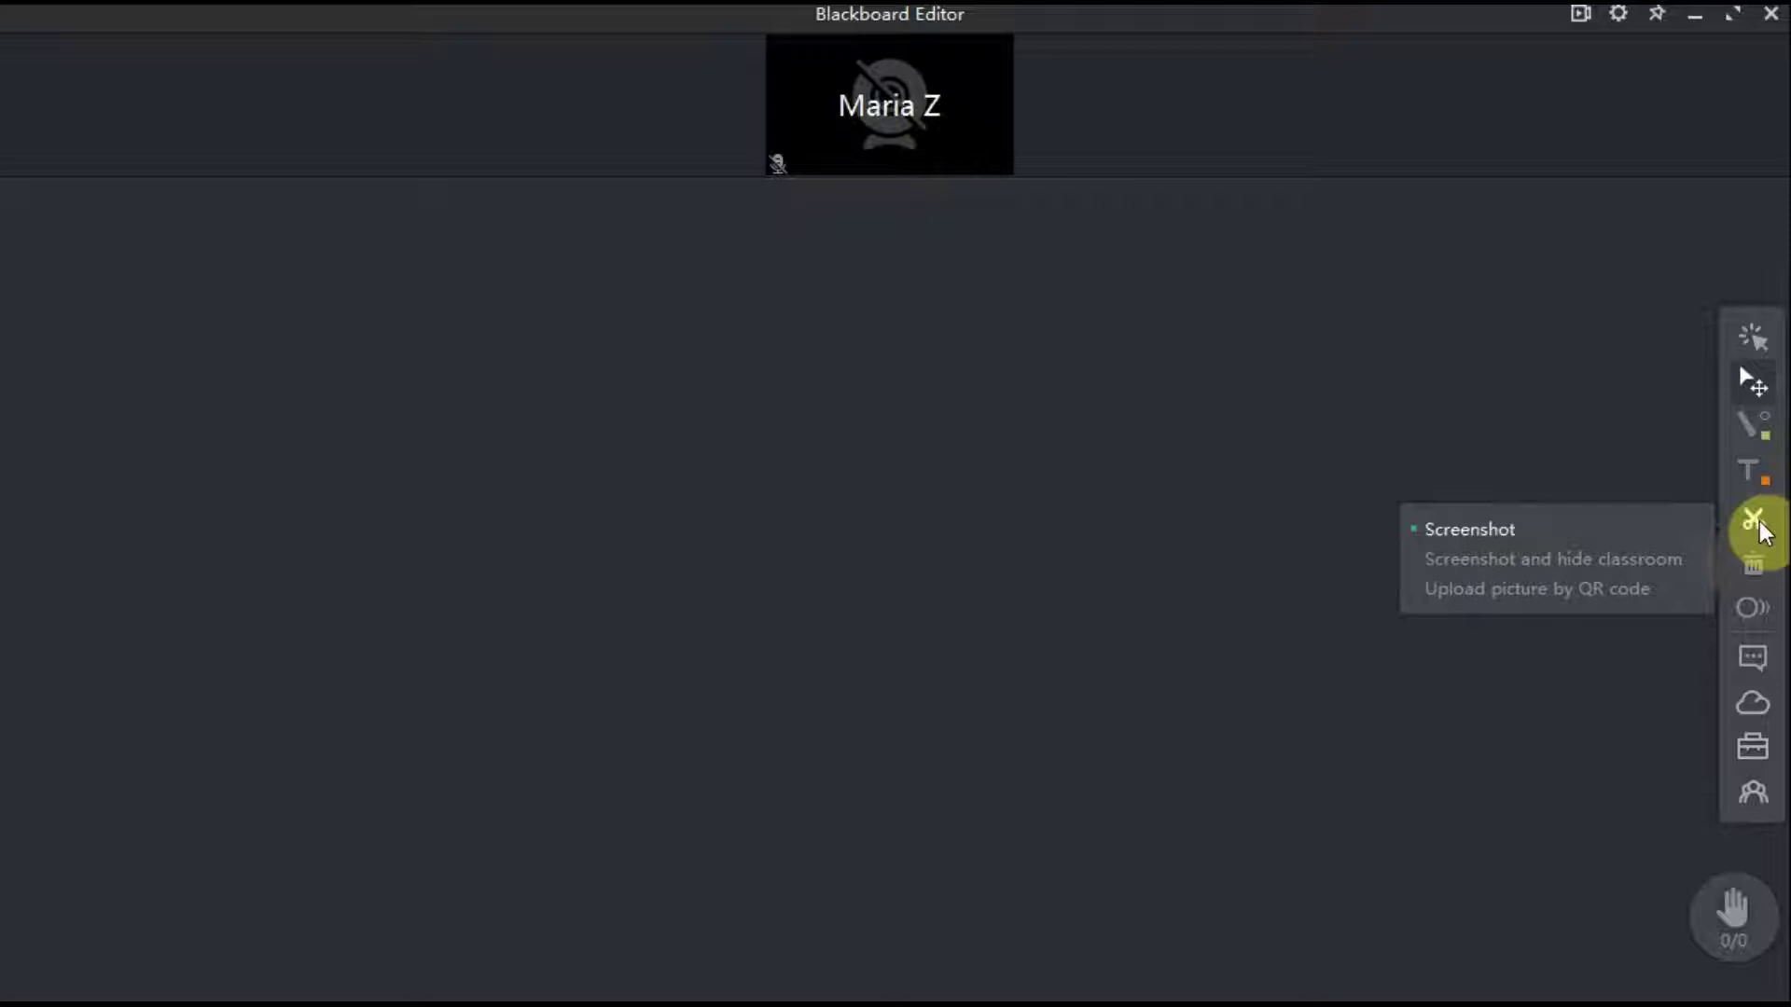
left_click(1755, 567)
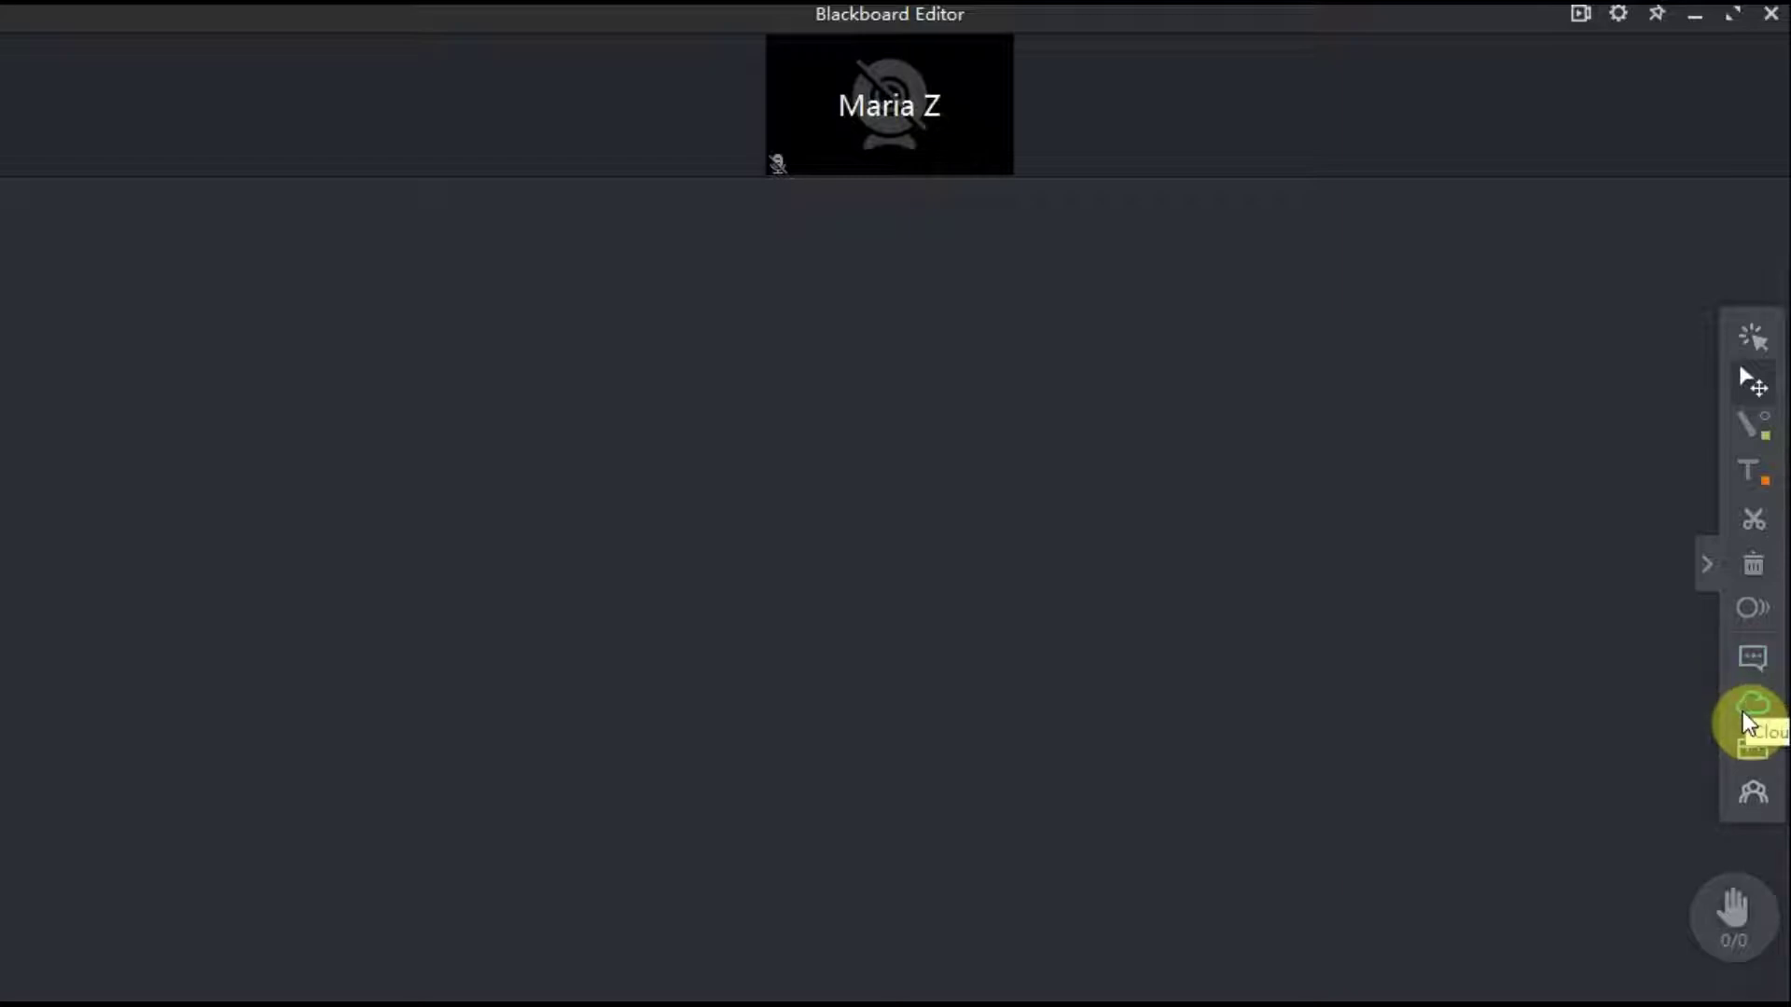
left_click(1745, 750)
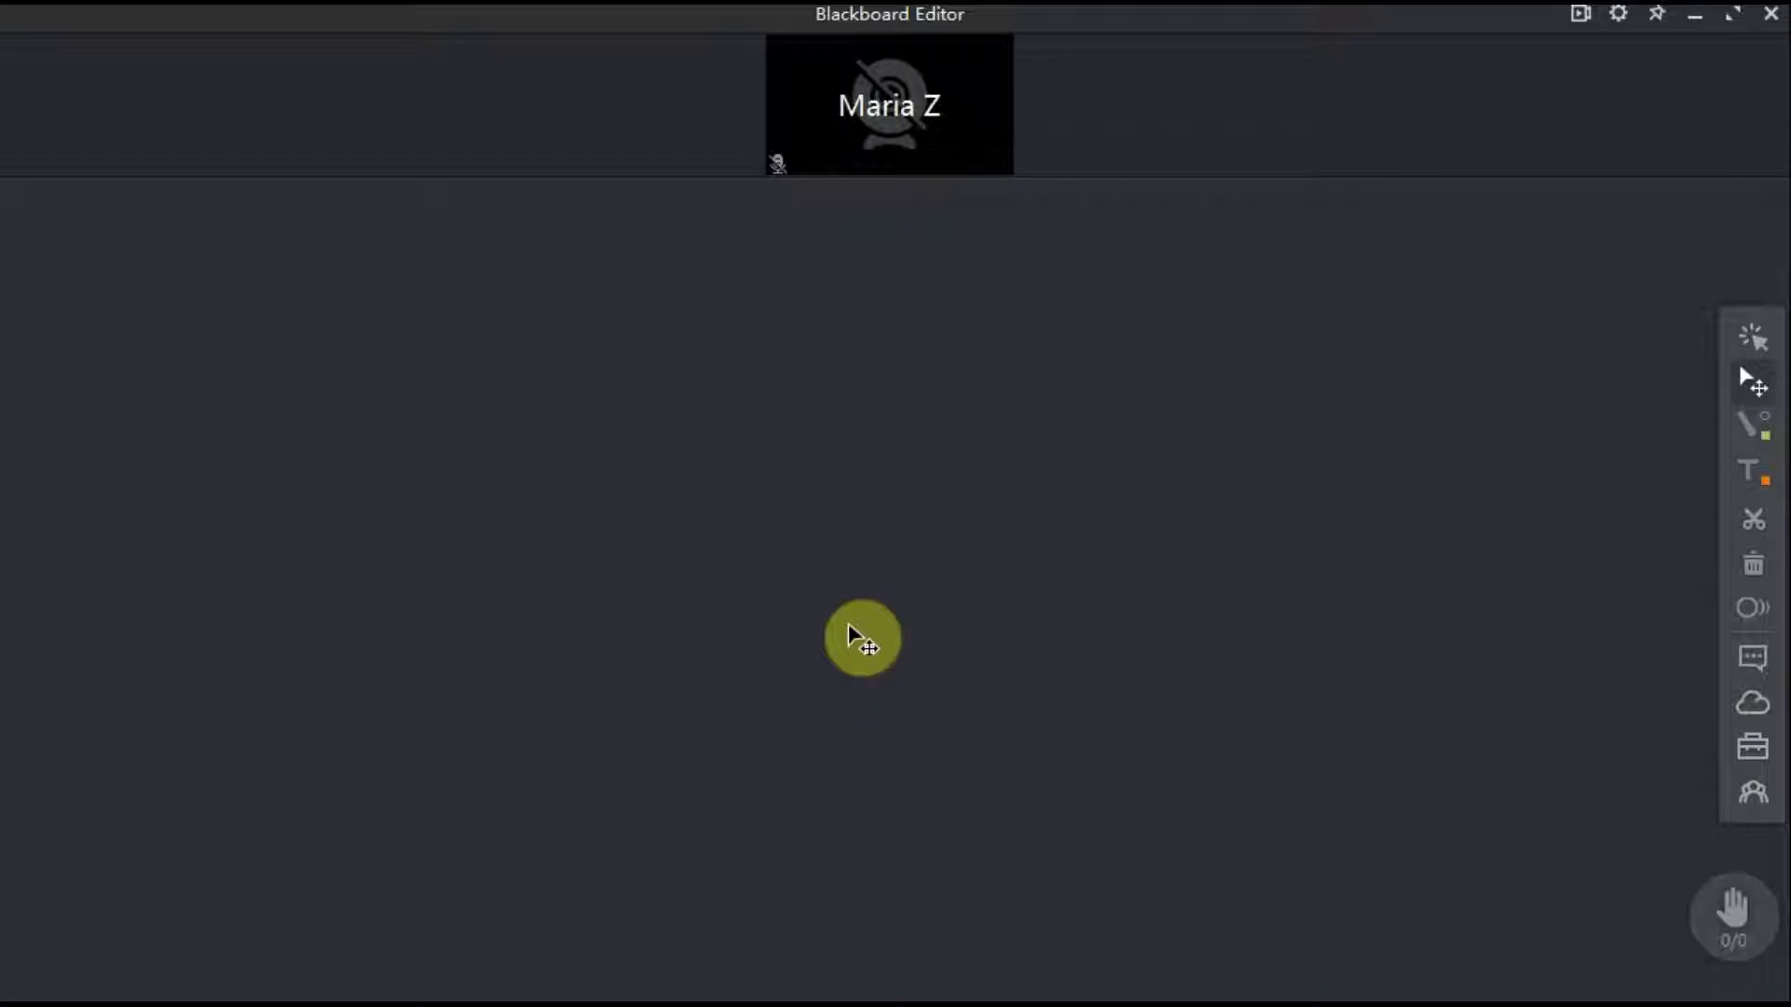
left_click(938, 610)
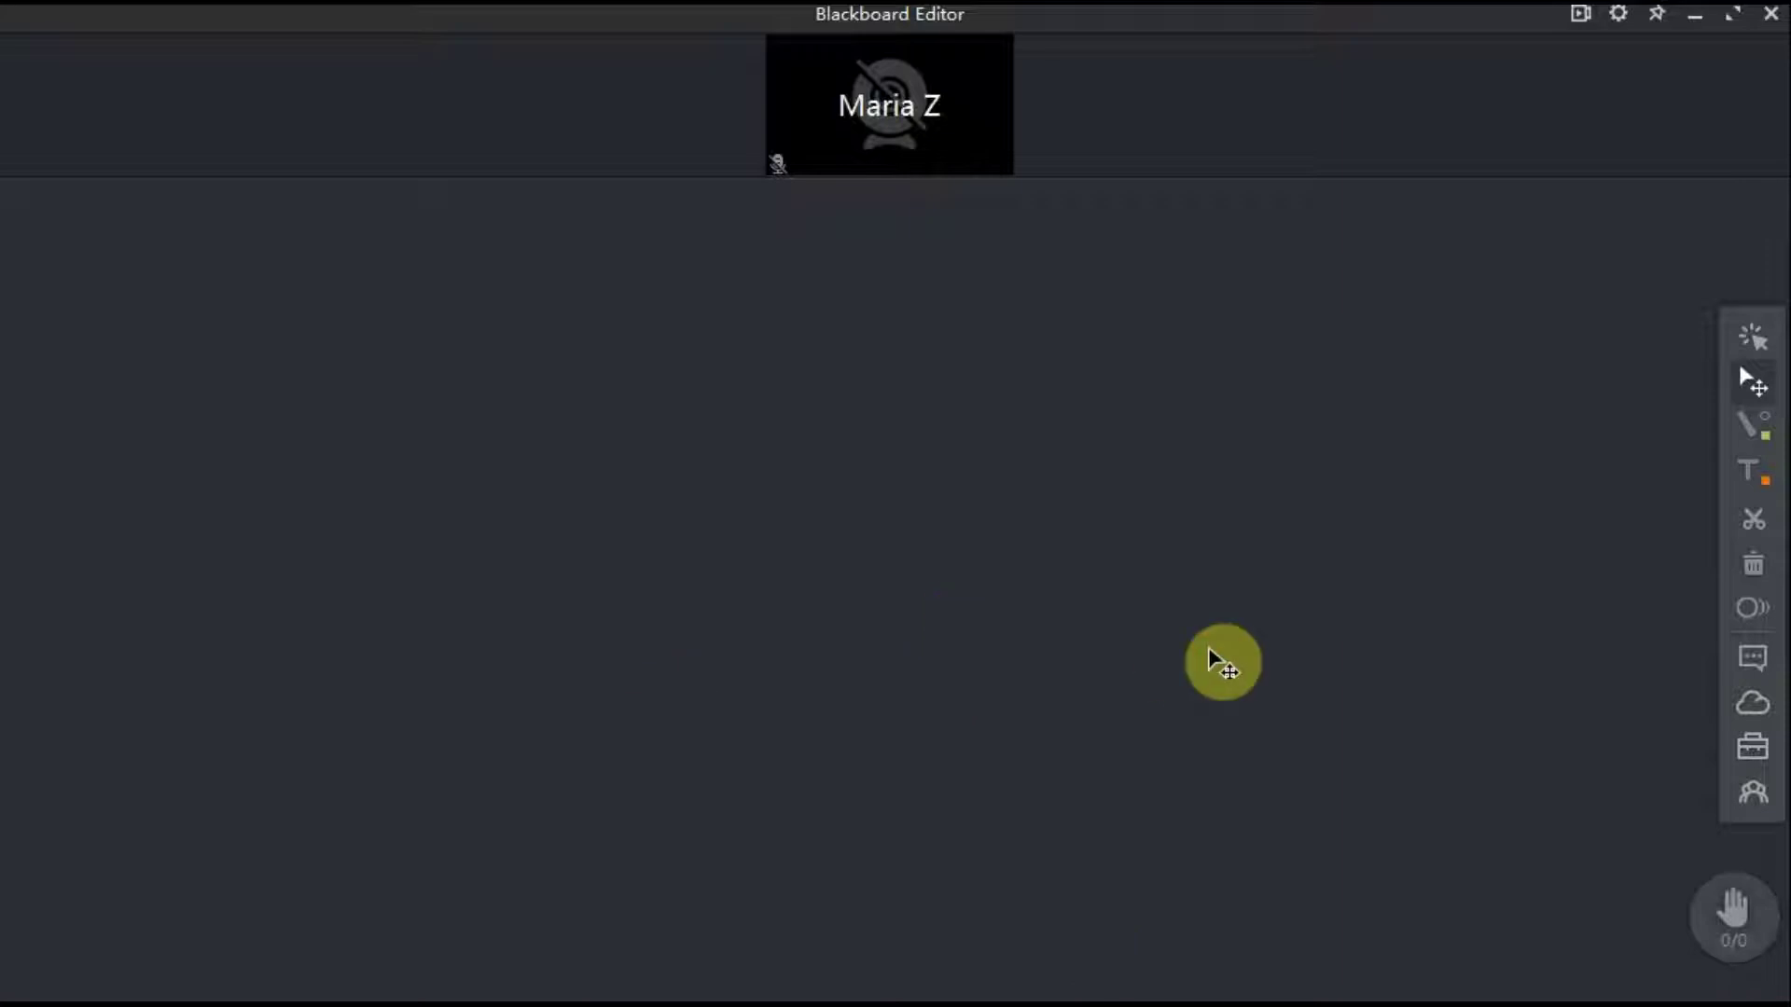
Paste the two toolbar pictures with the orange 'easy peasy' text and arrange them on the board.
key("ctrl+v")
left_click_drag(1167, 339, 710, 706)
left_click_drag(699, 666, 820, 671)
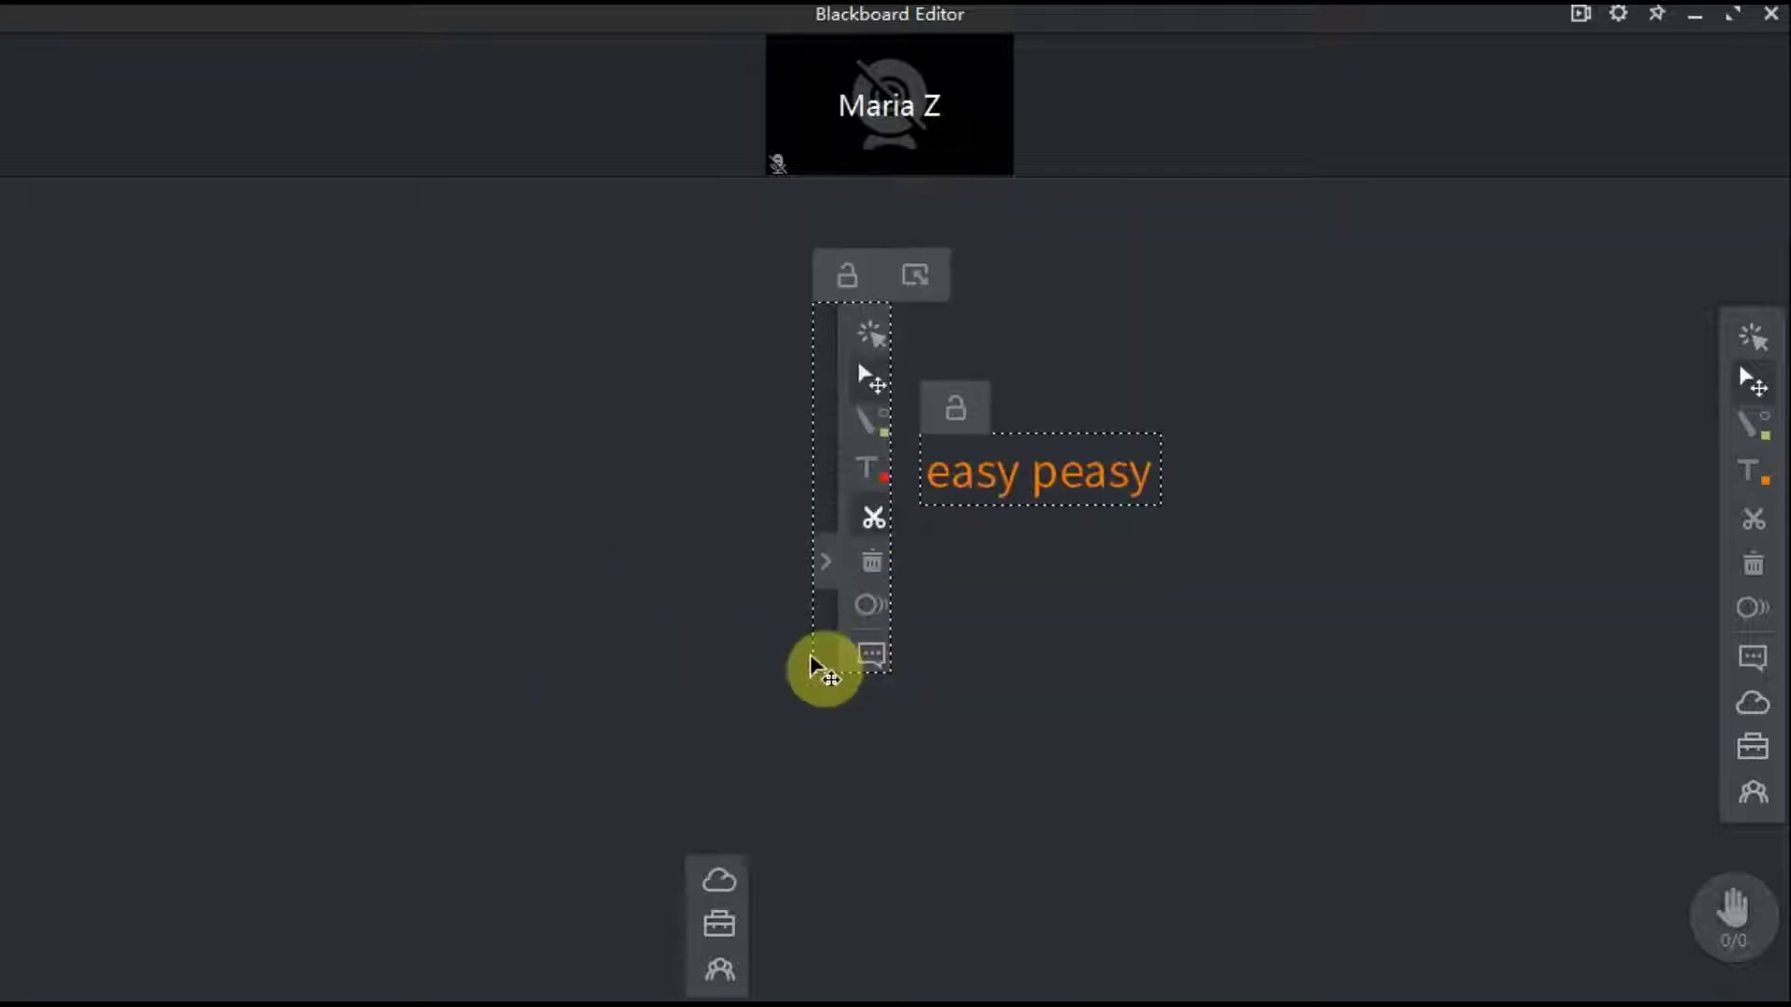
left_click(1163, 799)
left_click_drag(737, 900, 1072, 746)
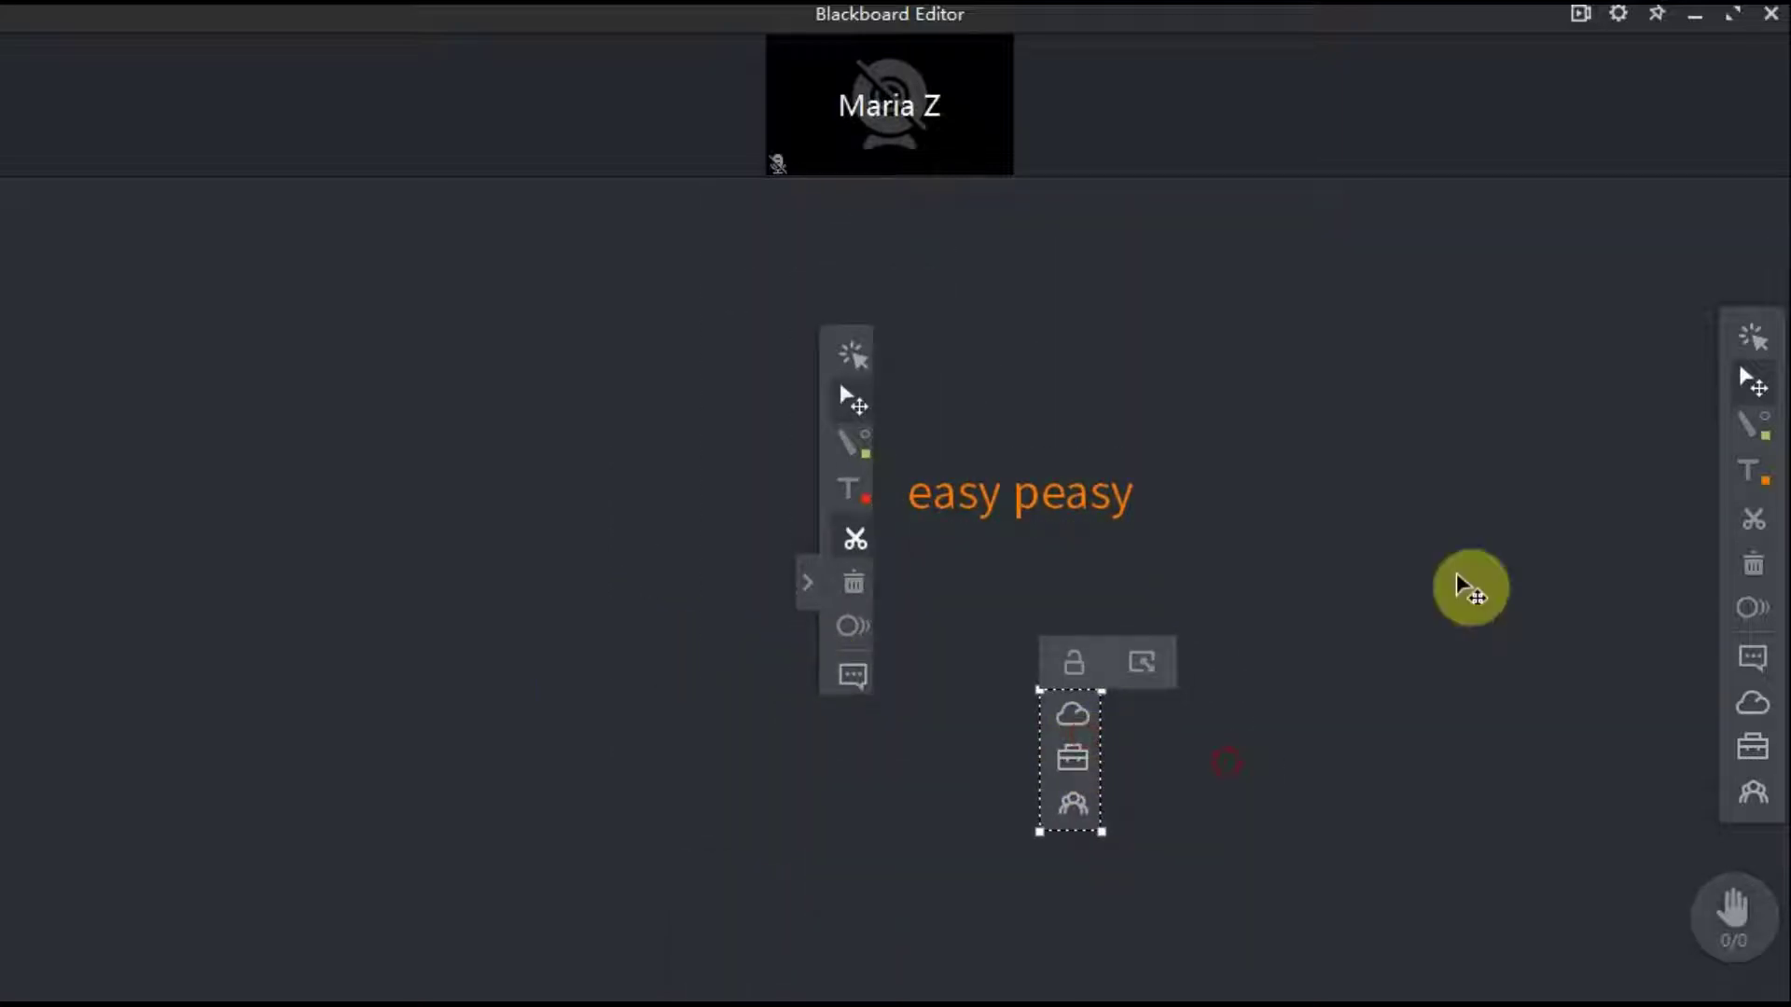
Draw a green rectangle around the cloud icon.
left_click(1750, 429)
left_click(1686, 347)
left_click_drag(1021, 673, 1123, 733)
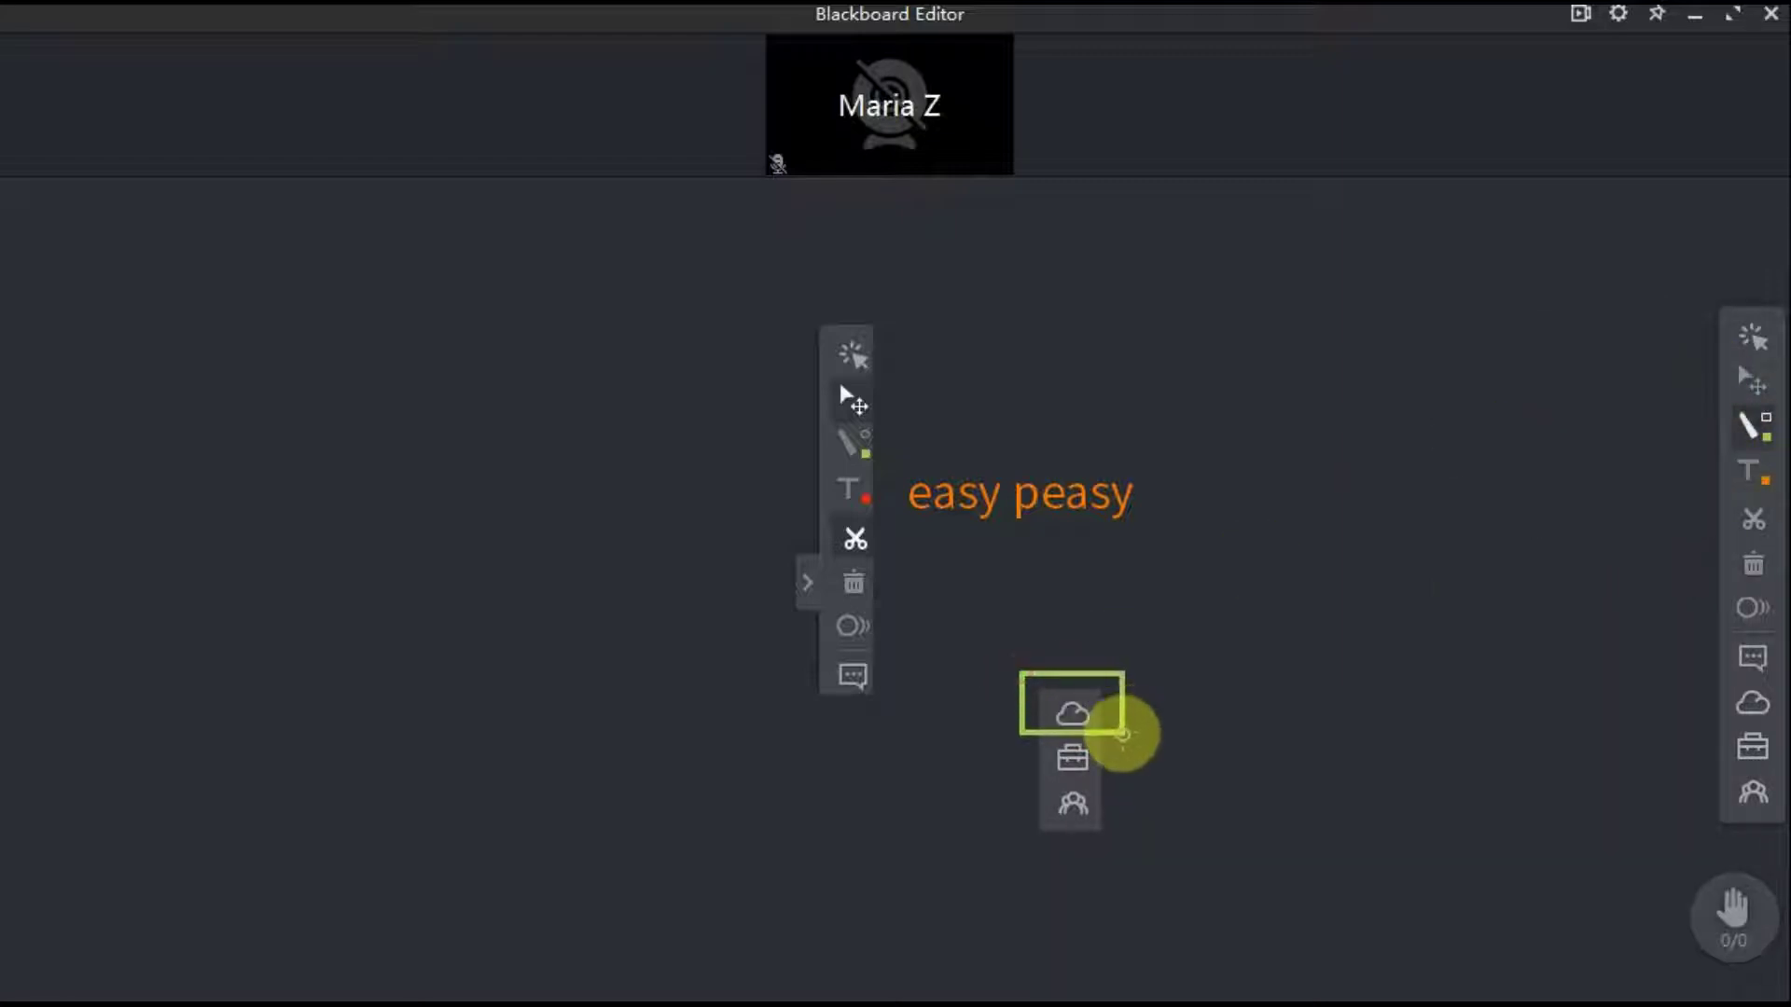
Browse the cloud disk's Authorized Resources and My CloudDisk courseware files.
left_click(1755, 711)
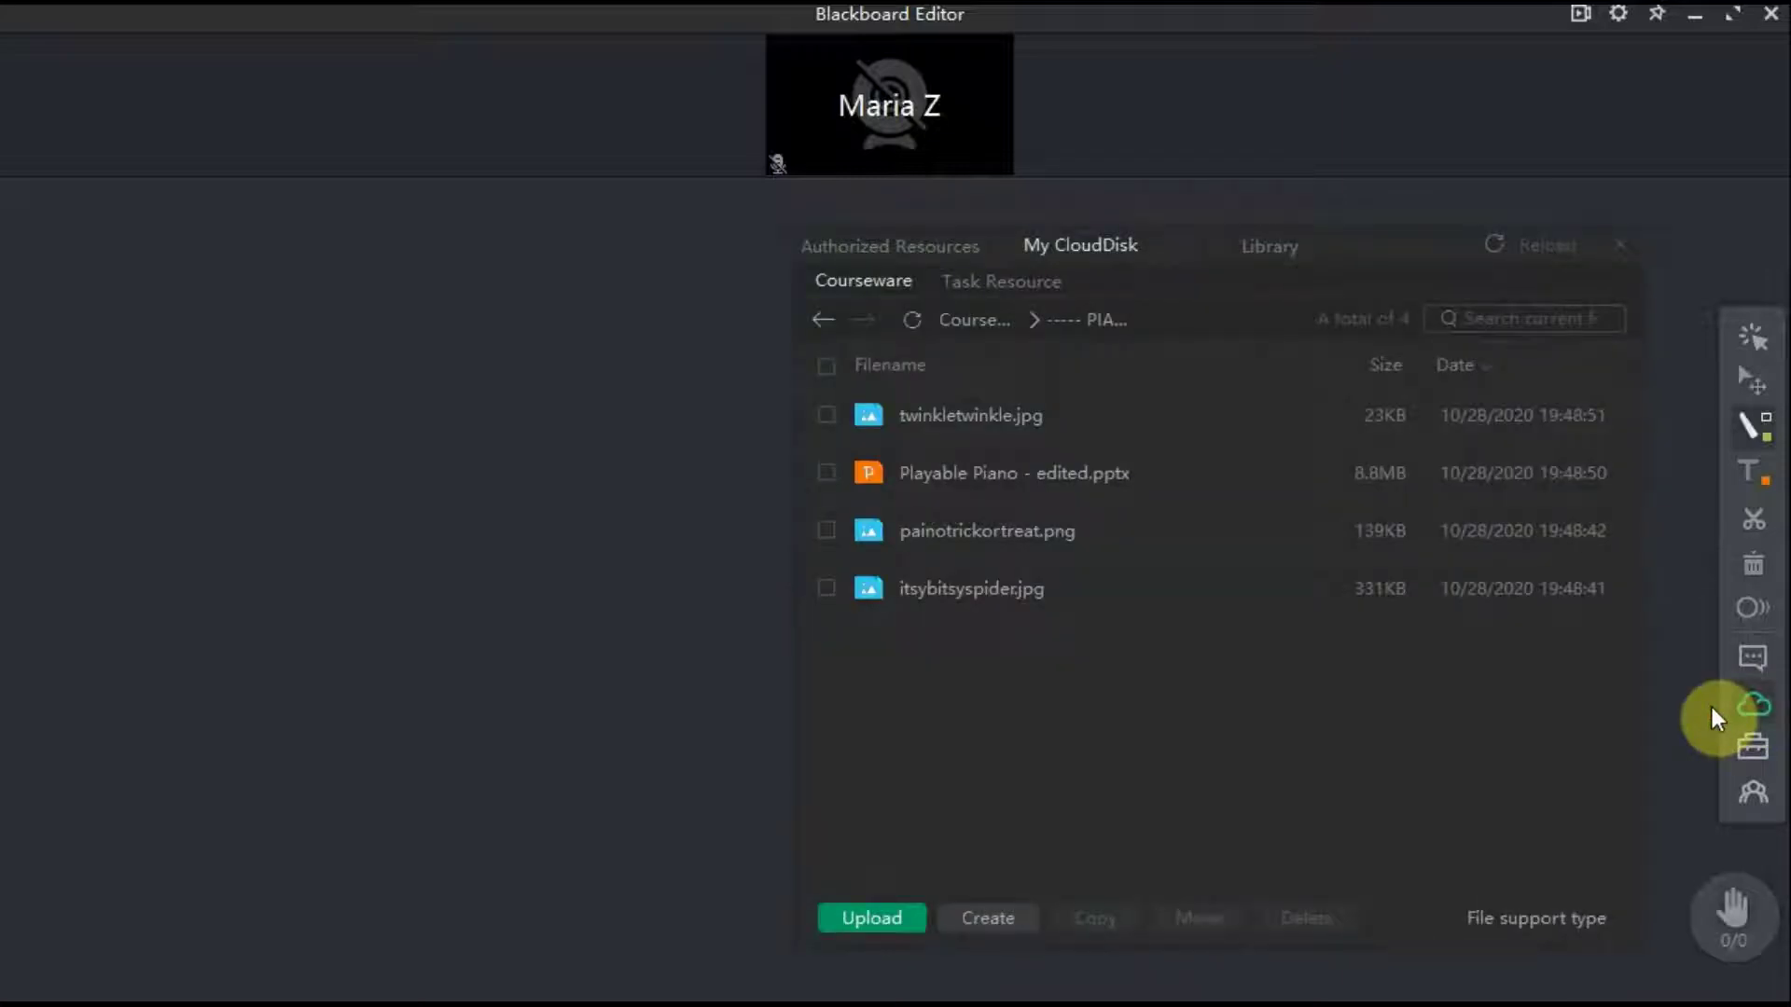
left_click(925, 258)
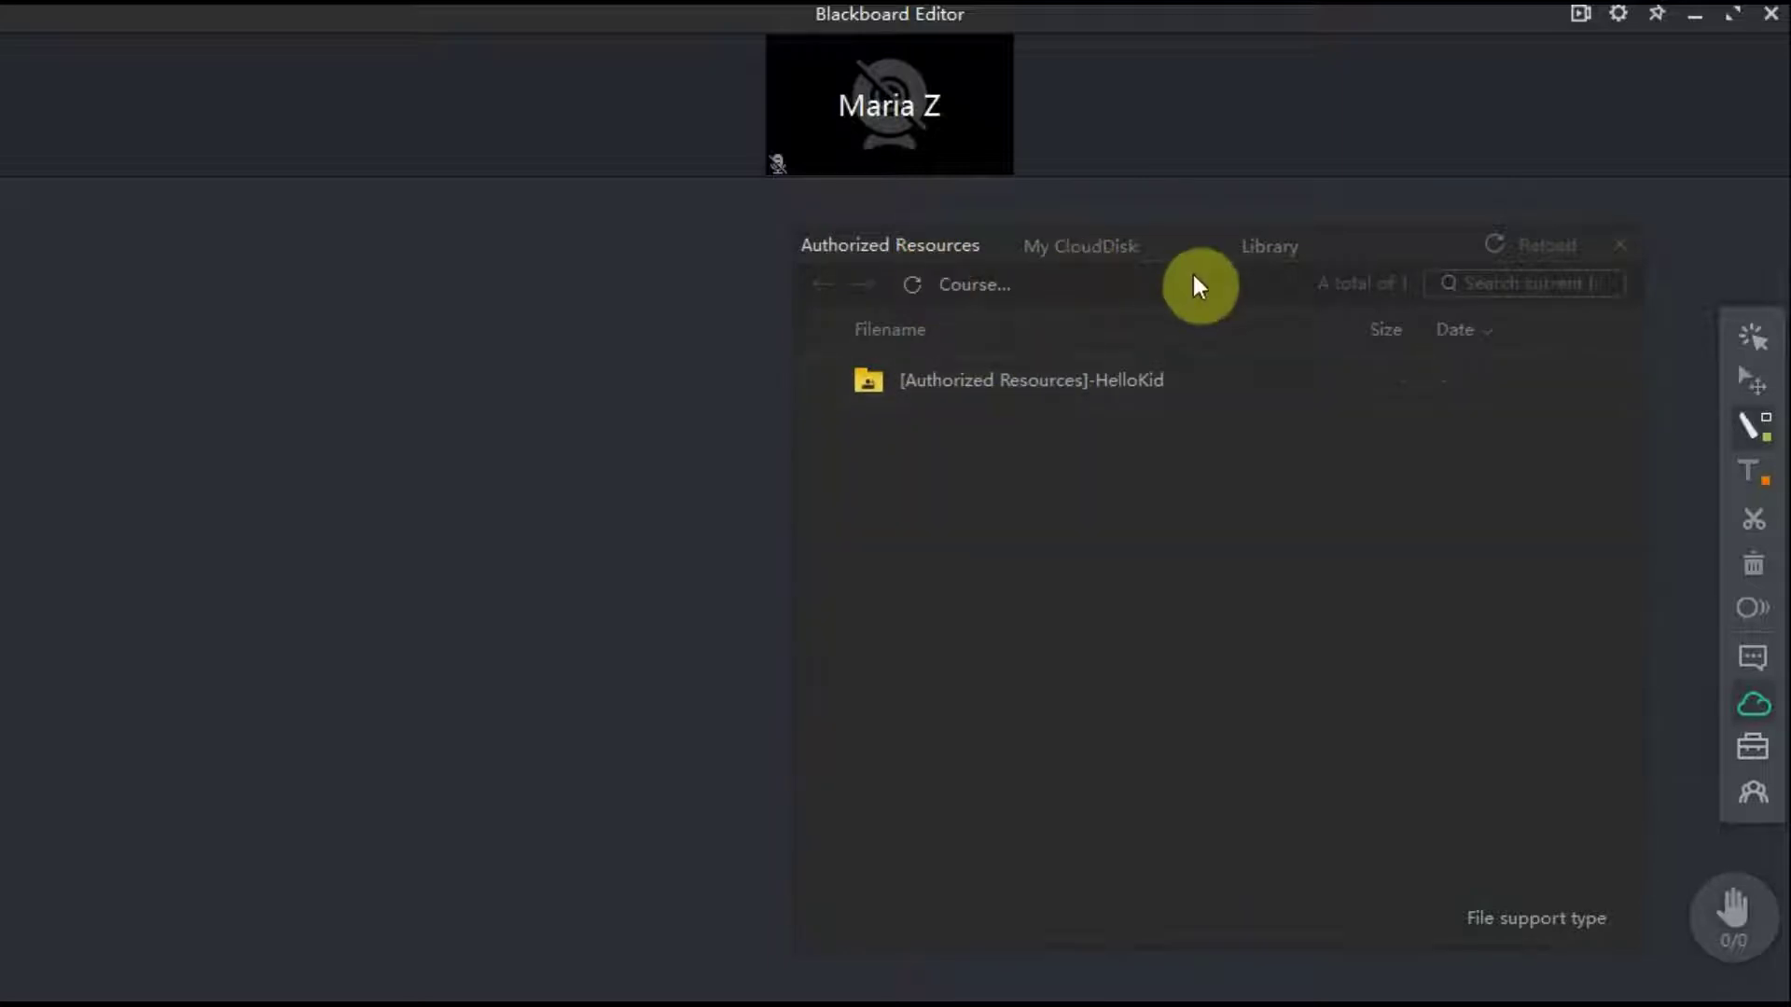
left_click(1096, 248)
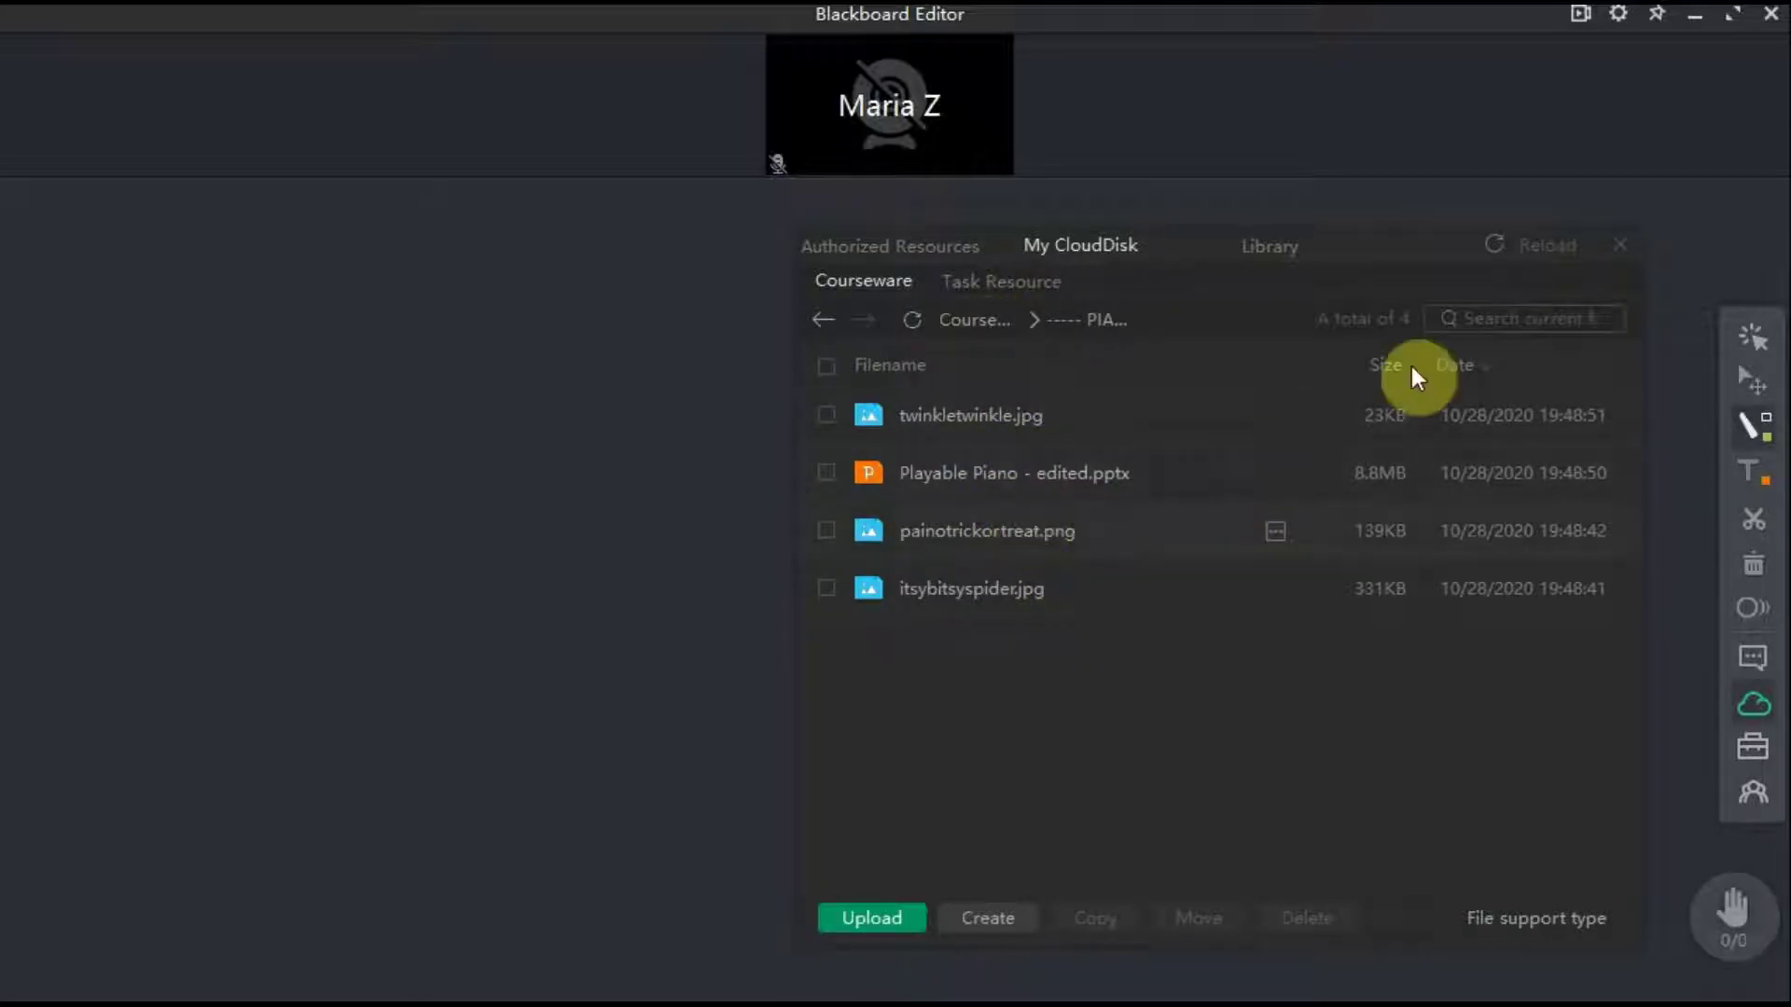
Close the cloud resources panel and move the green frame onto the toolbox icon.
left_click(1619, 245)
left_click(1754, 383)
left_click(1113, 779)
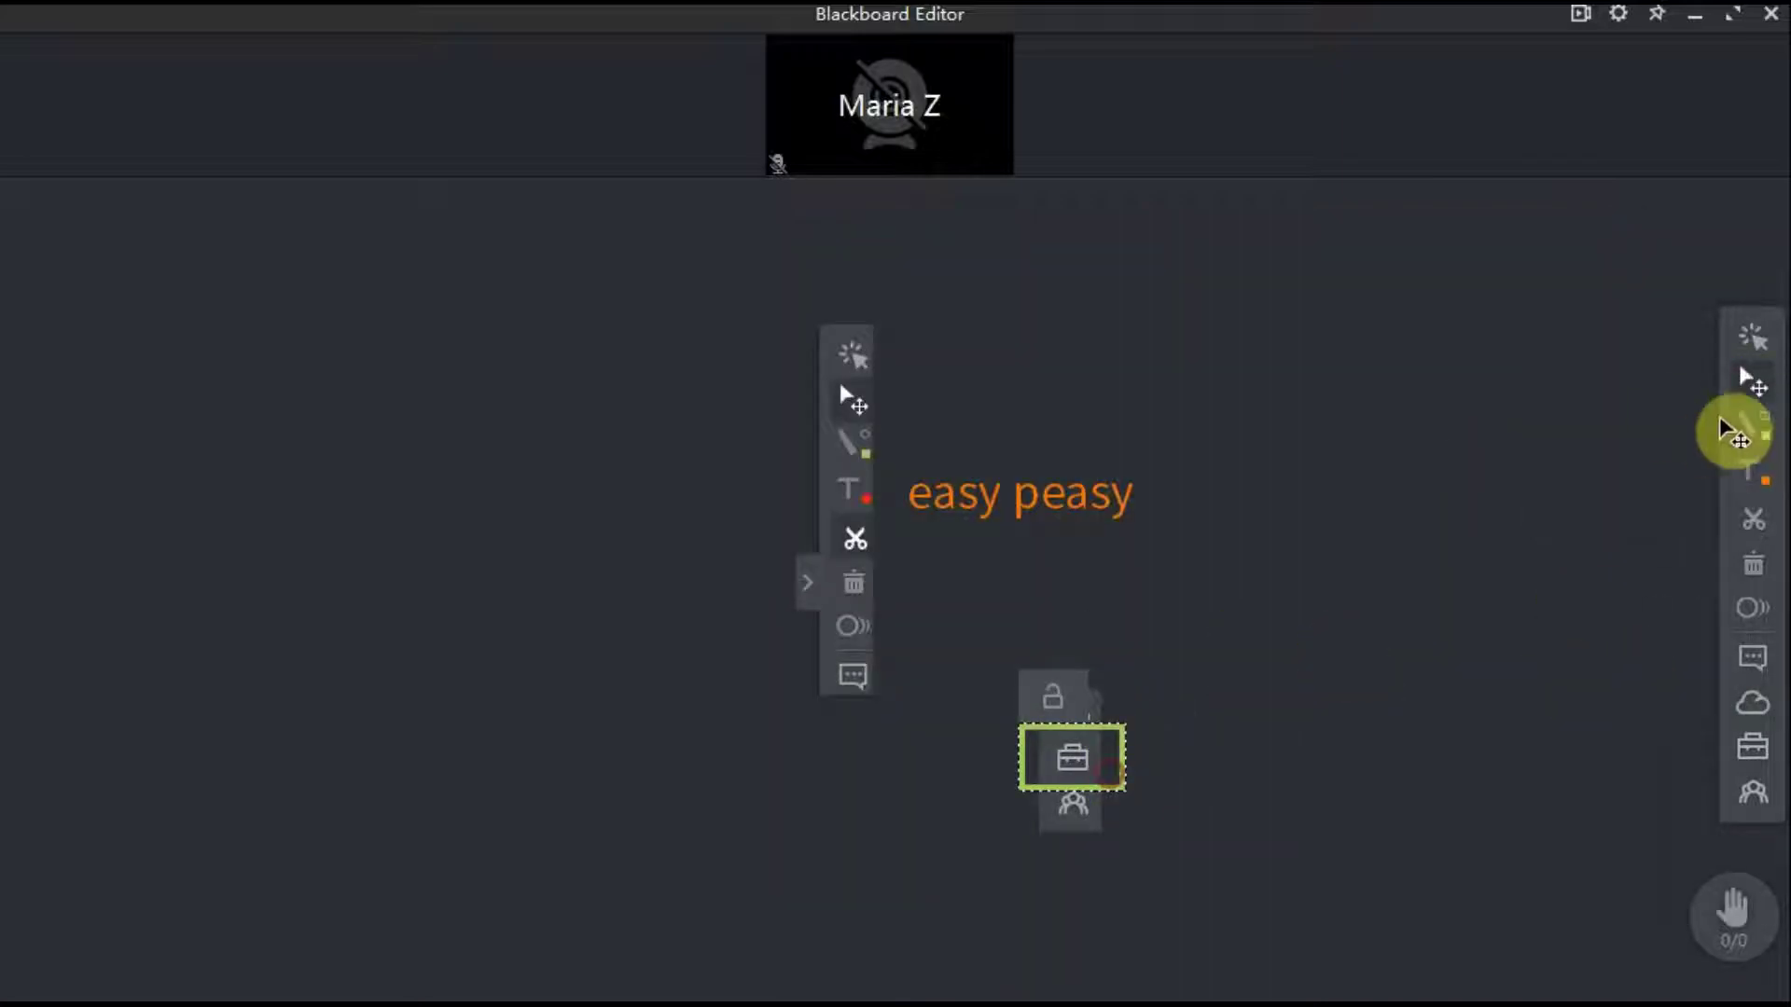
left_click(1753, 751)
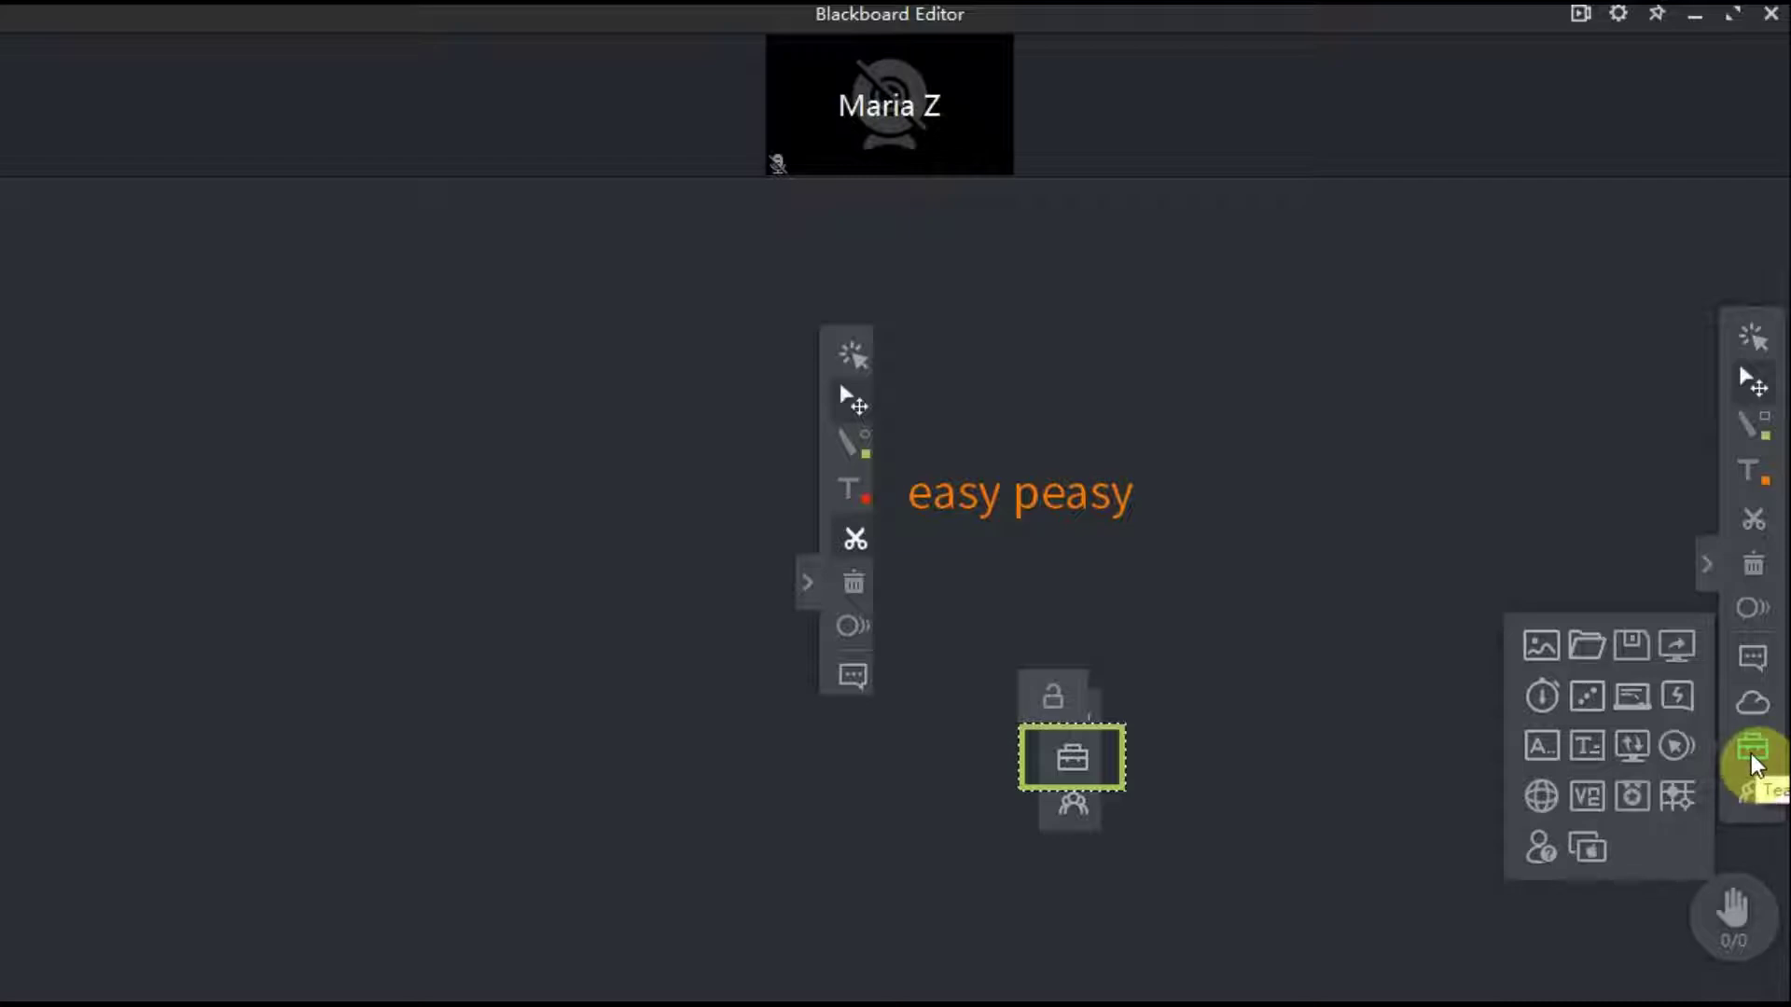
left_click(1586, 697)
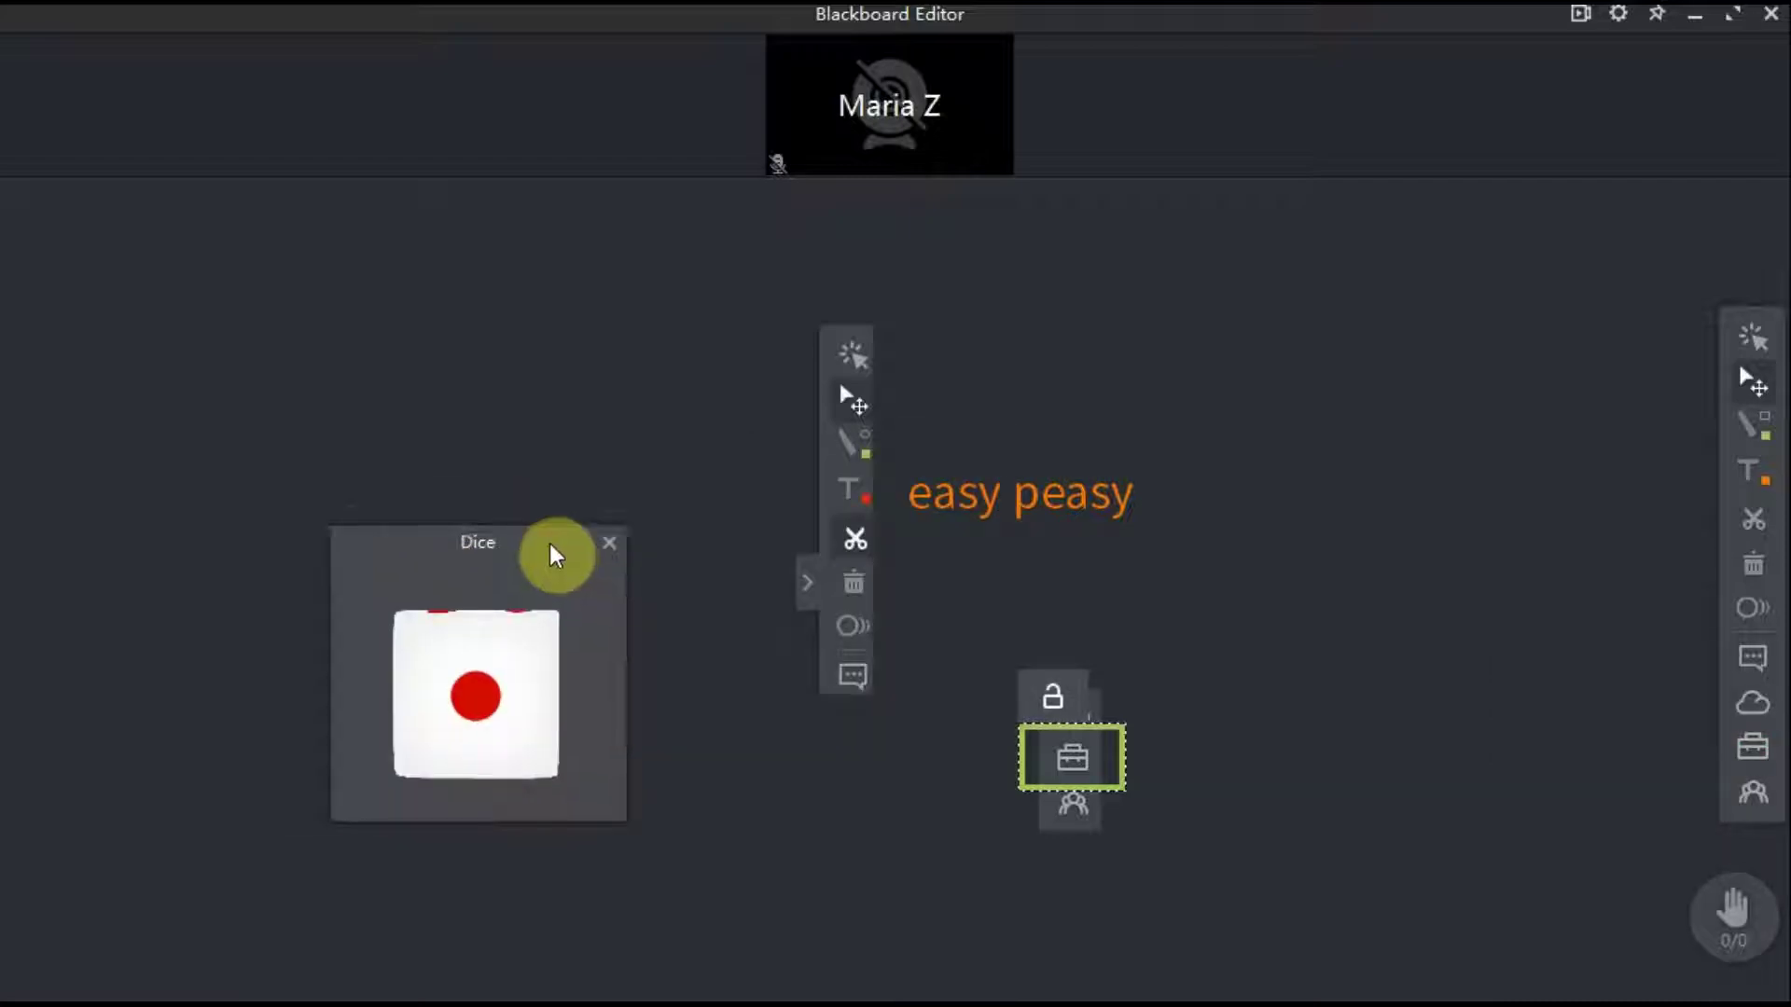
left_click_drag(555, 557, 572, 533)
left_click(564, 668)
left_click(1753, 747)
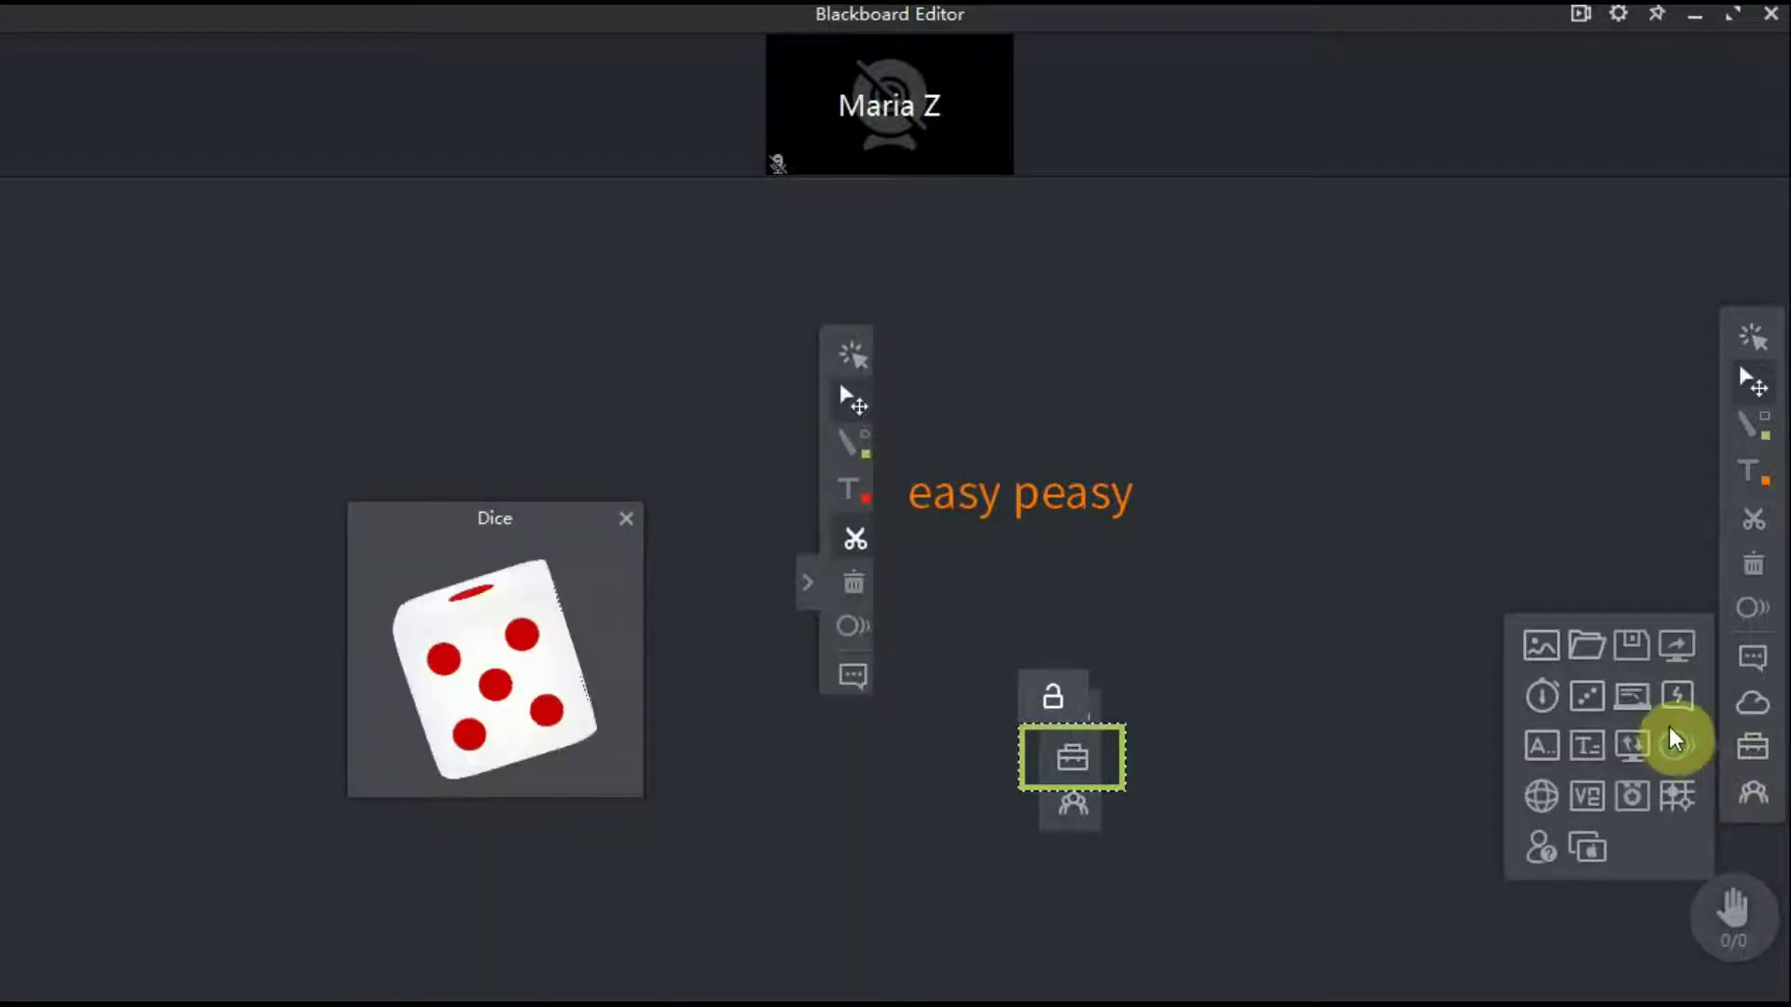
left_click(1541, 698)
left_click(224, 387)
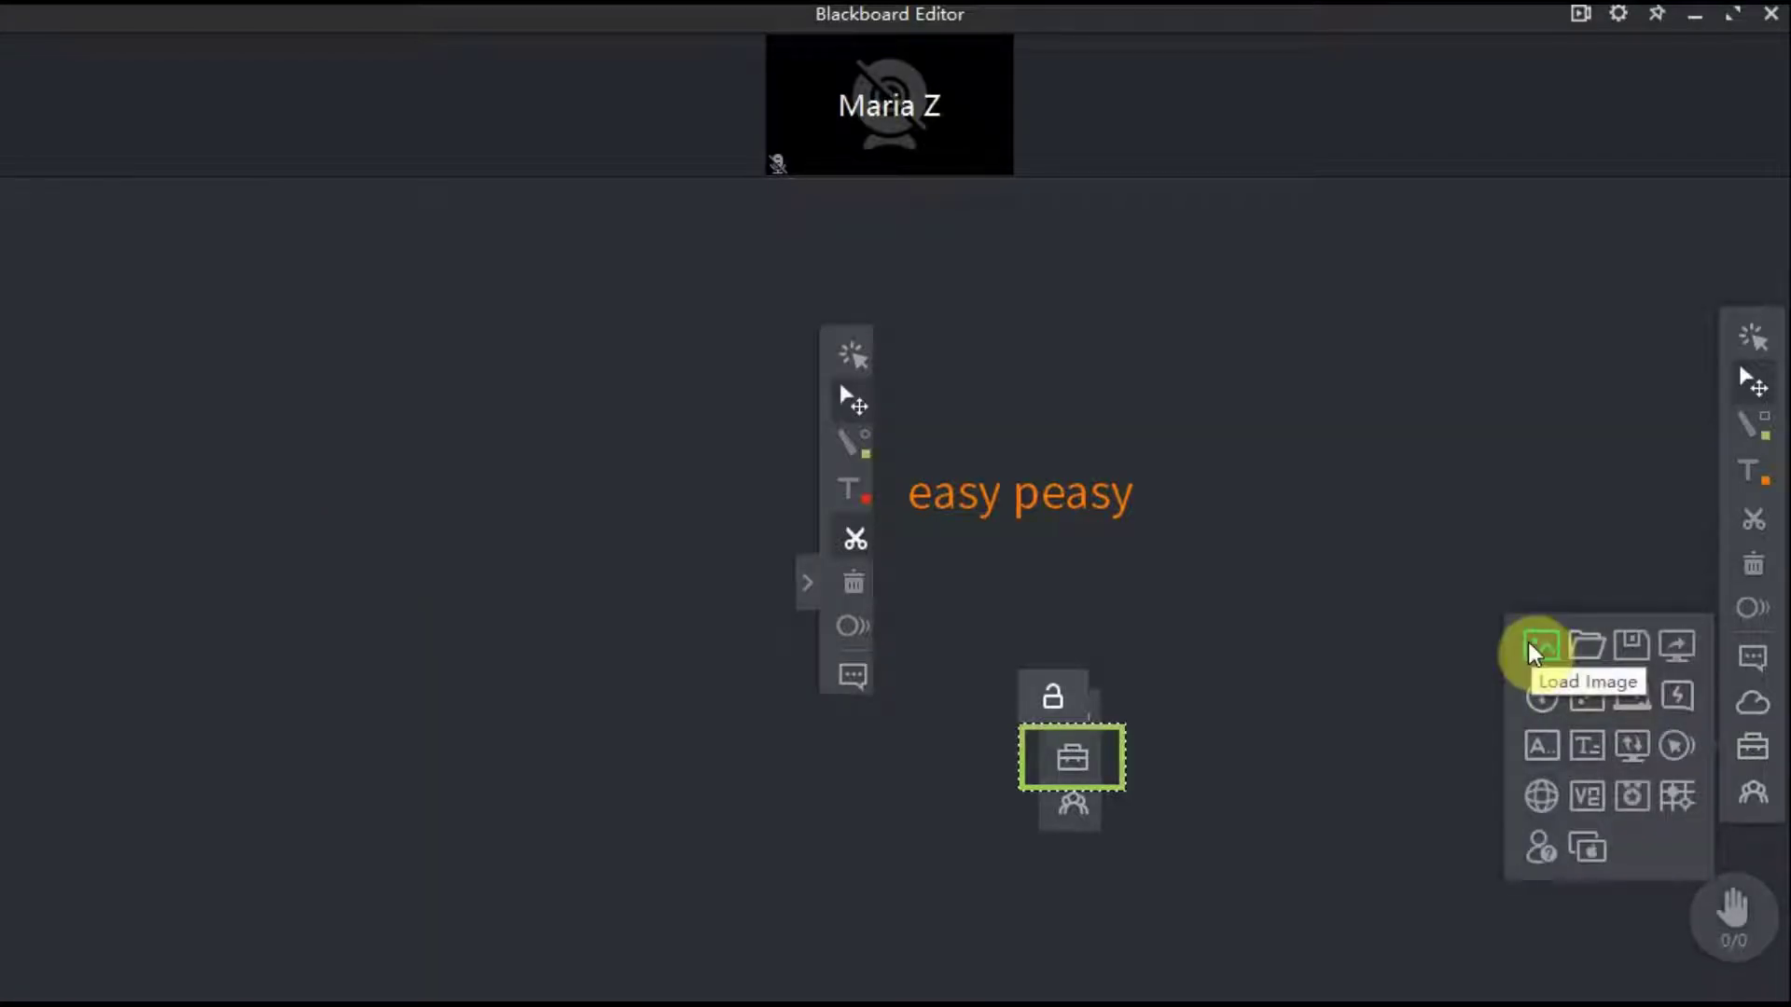
left_click(1368, 561)
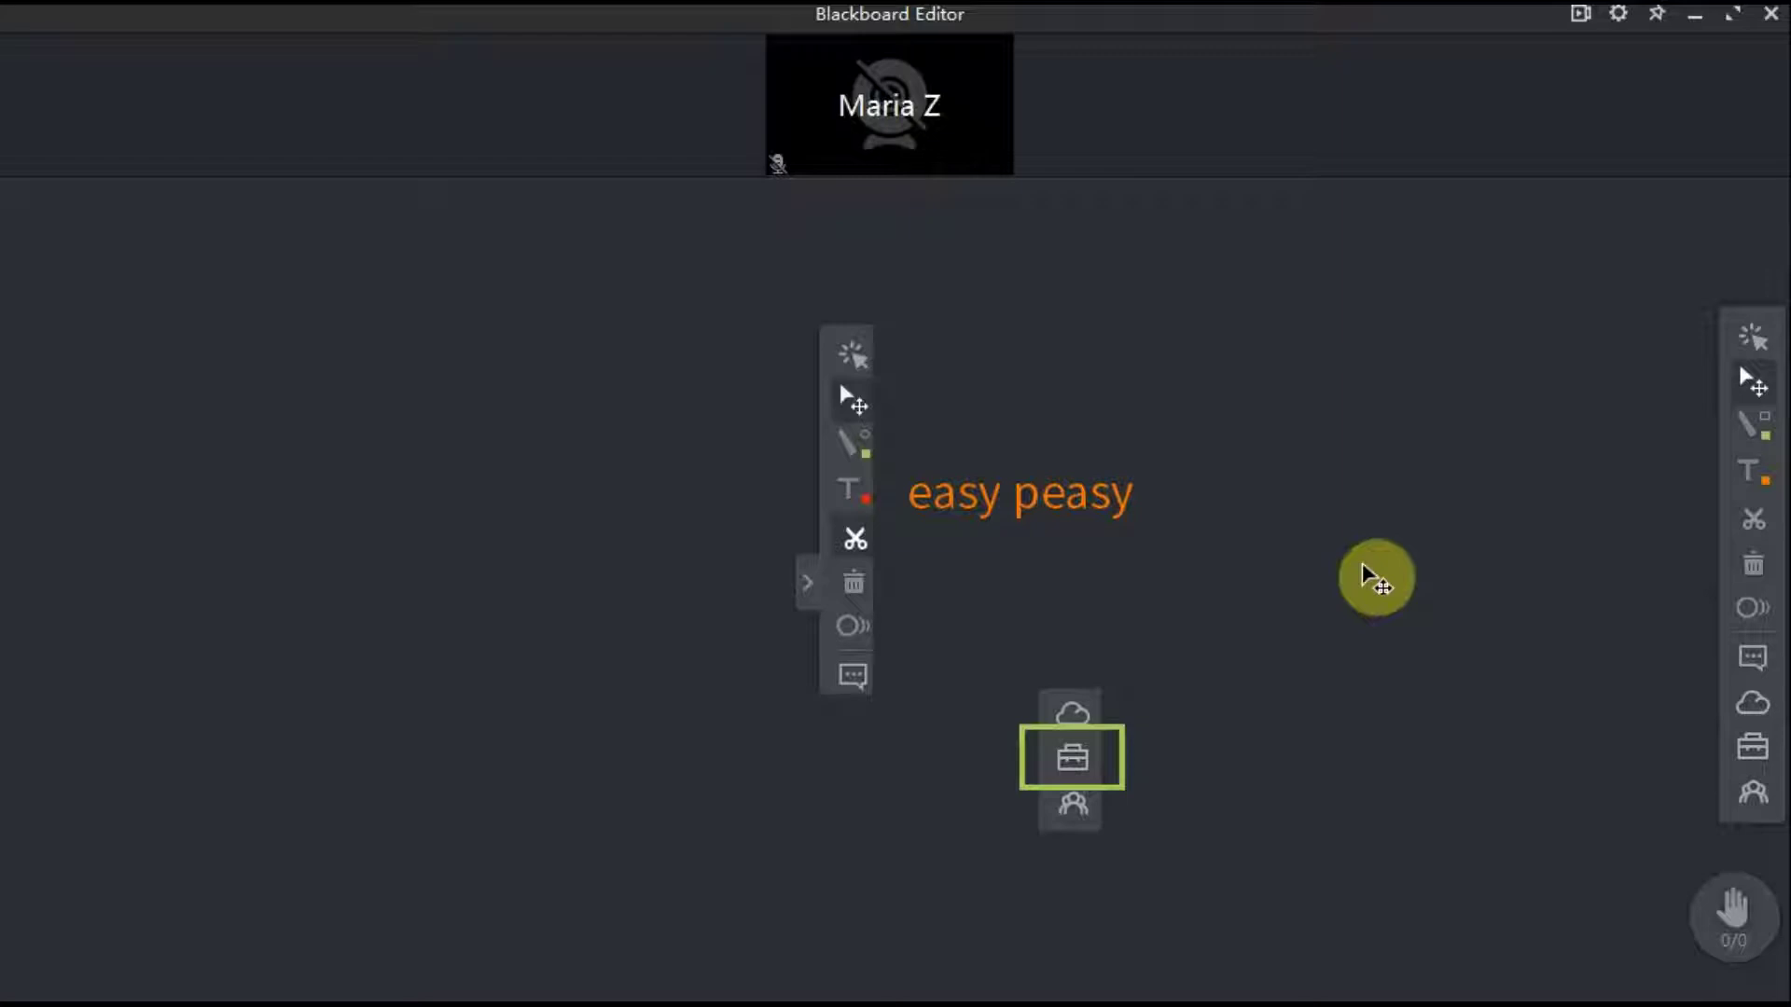
Select and deselect the context-menu and toolbar screenshots, then scroll on to the easy peasy page.
key("Page_Down")
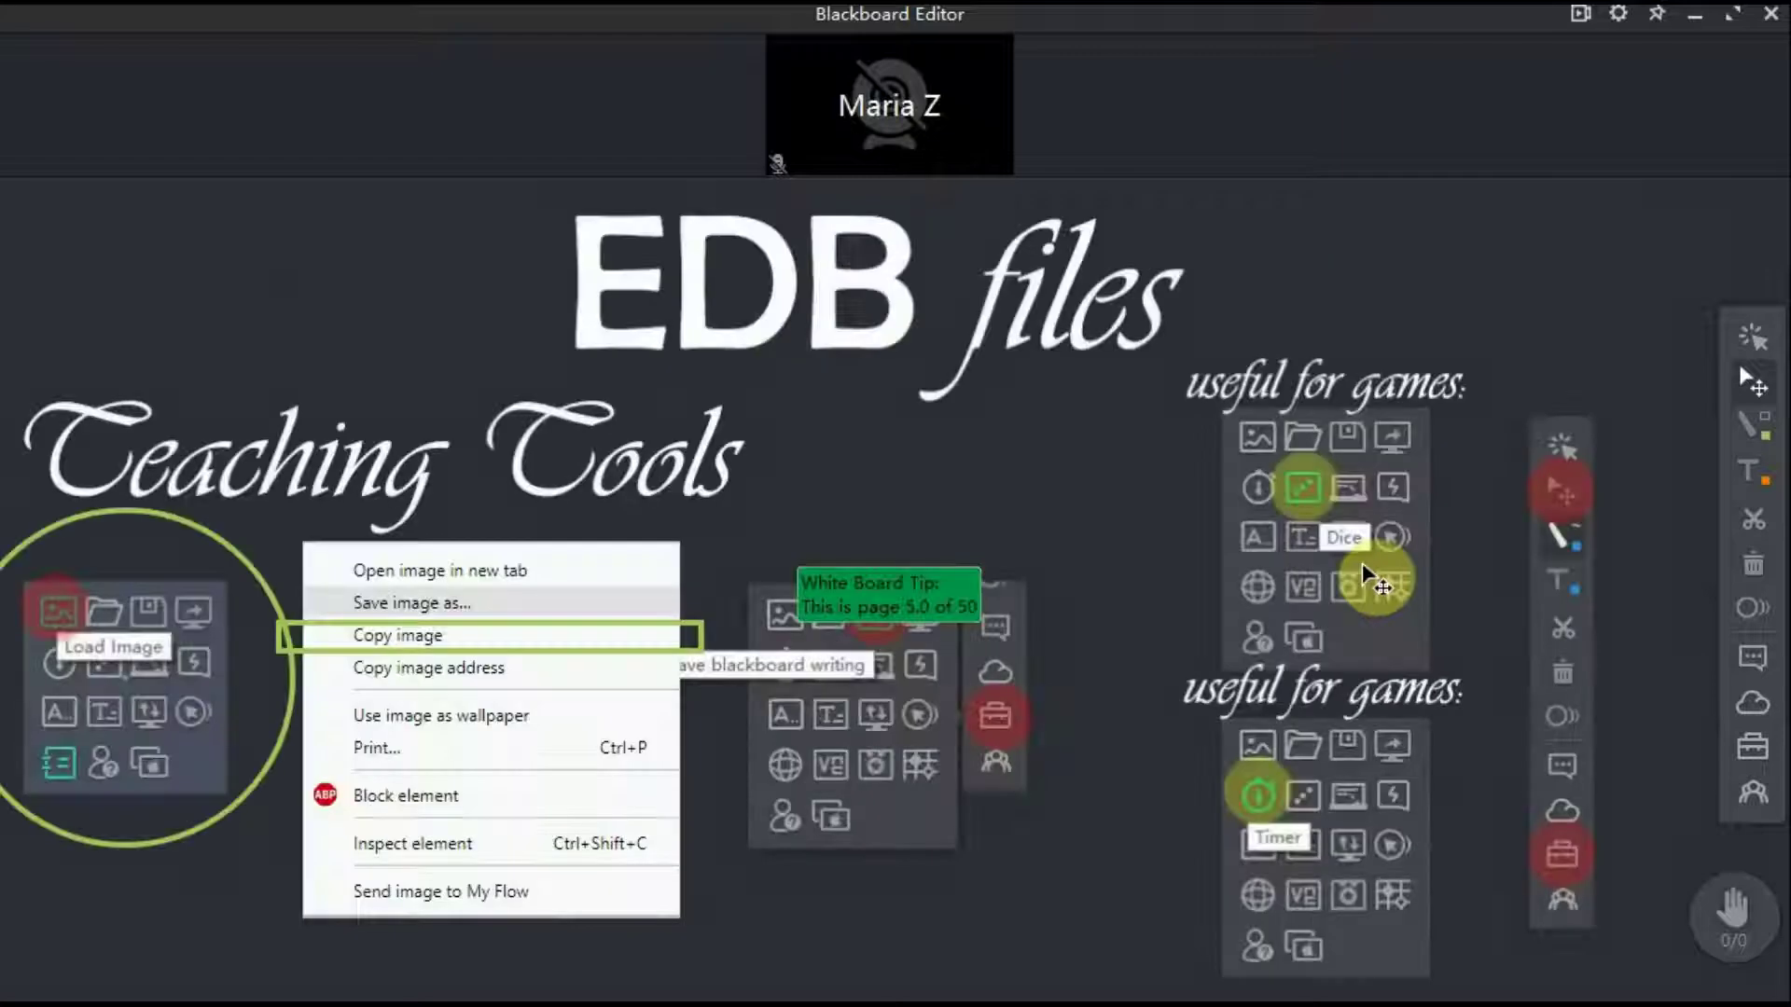
left_click(556, 759)
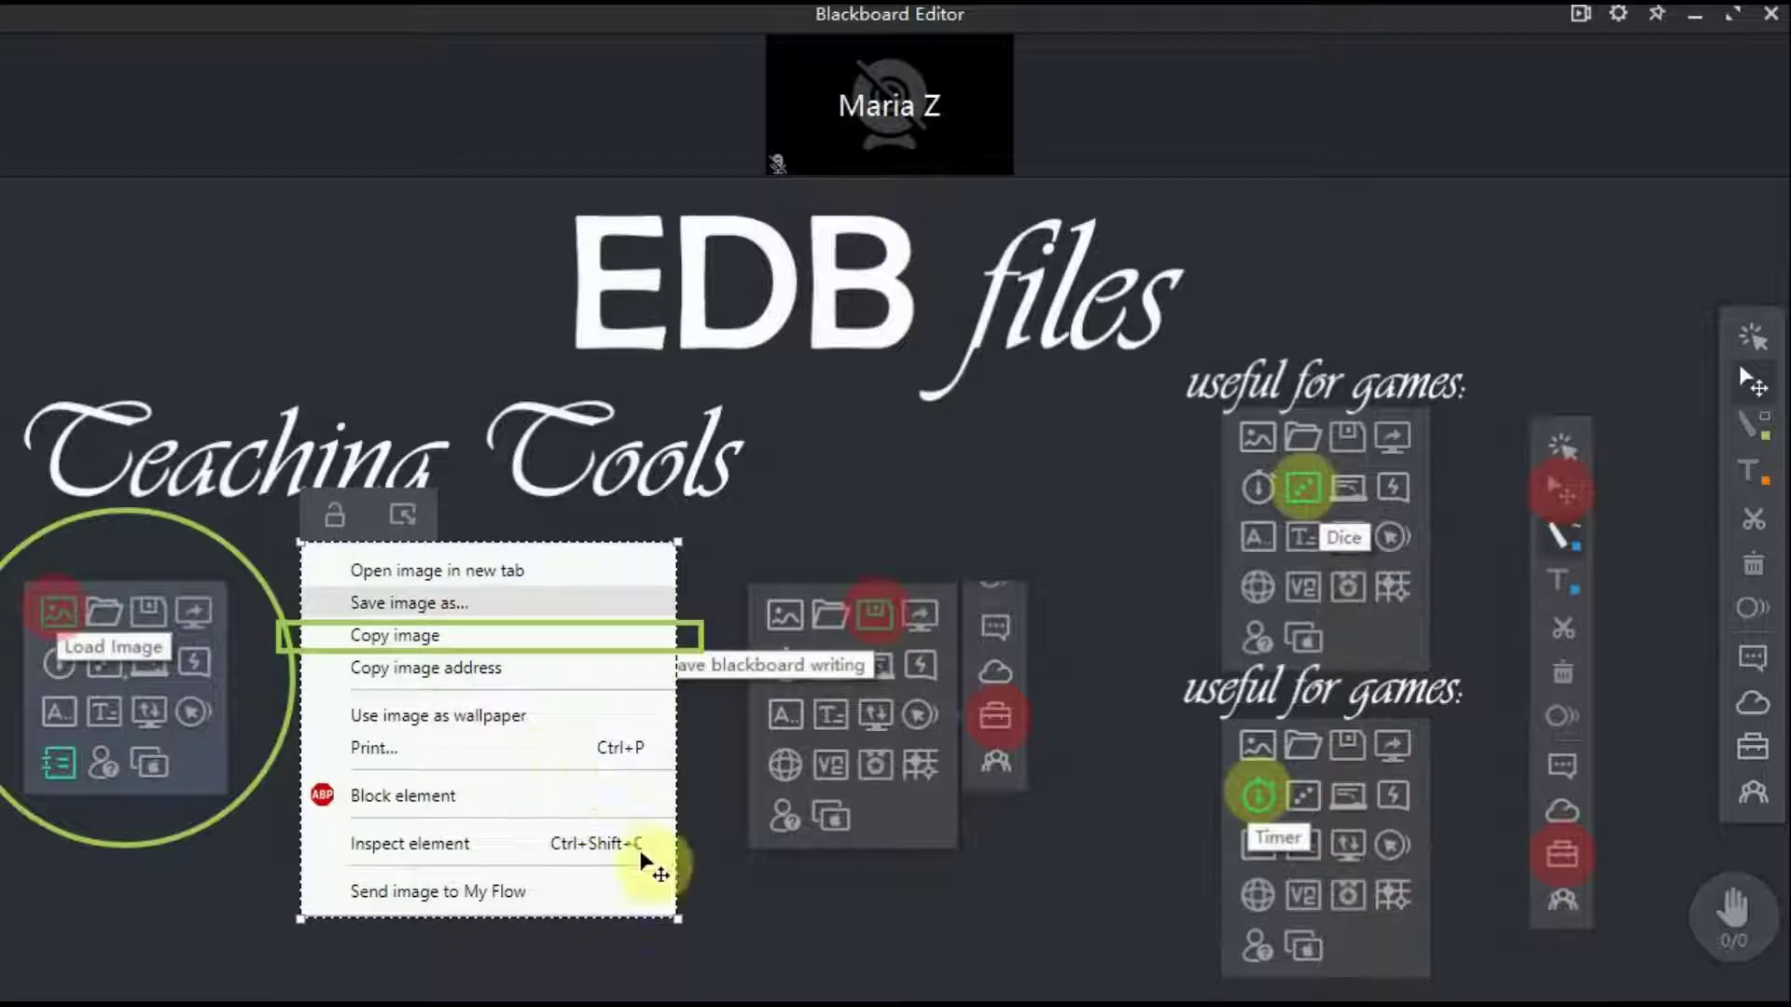
left_click(814, 927)
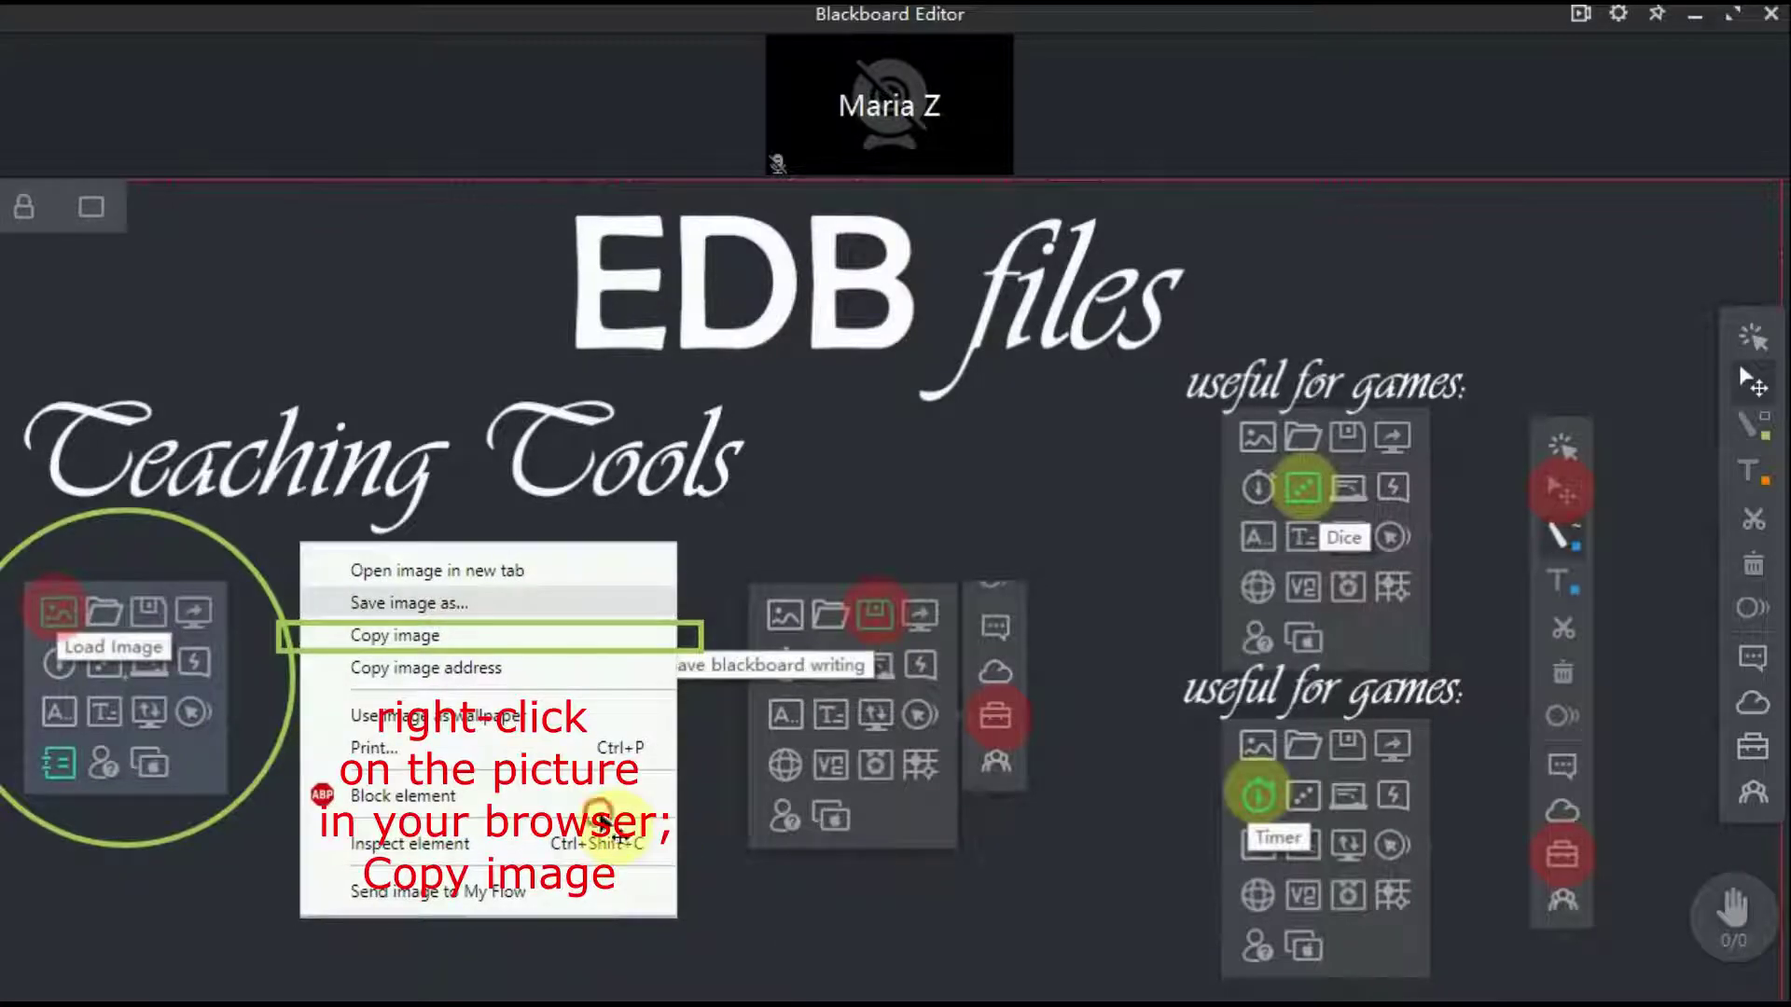
left_click(545, 644)
left_click(154, 830)
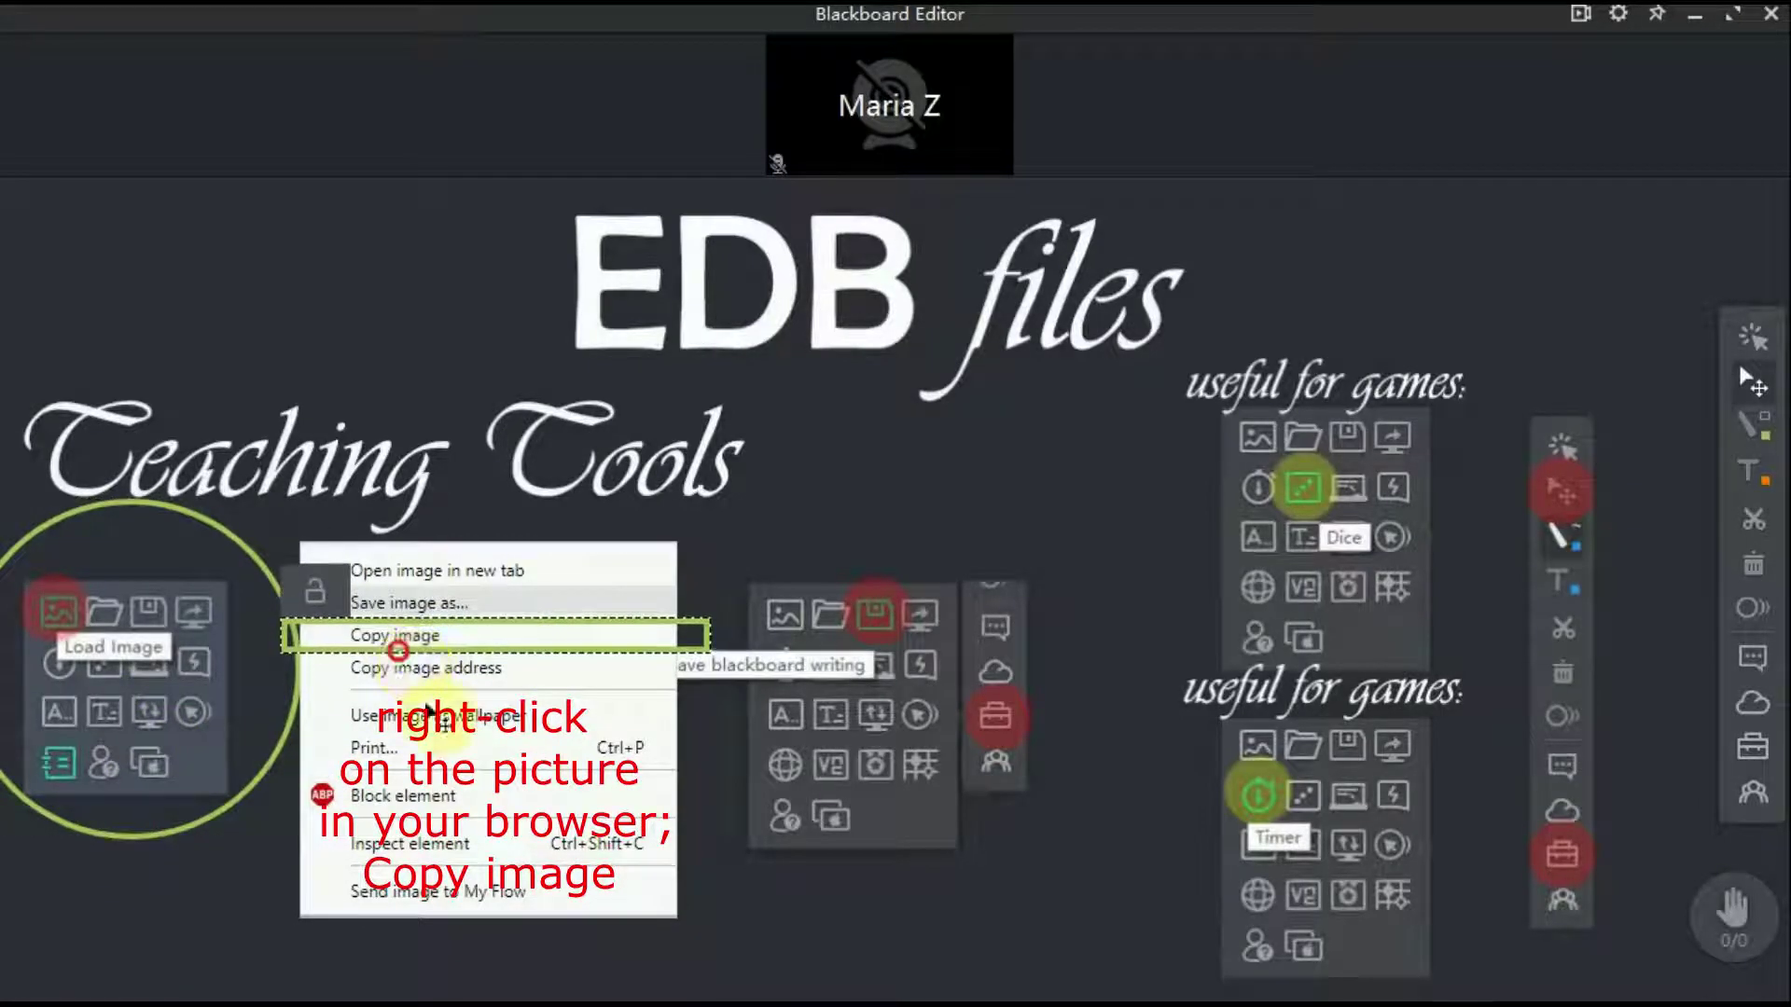
left_click(840, 959)
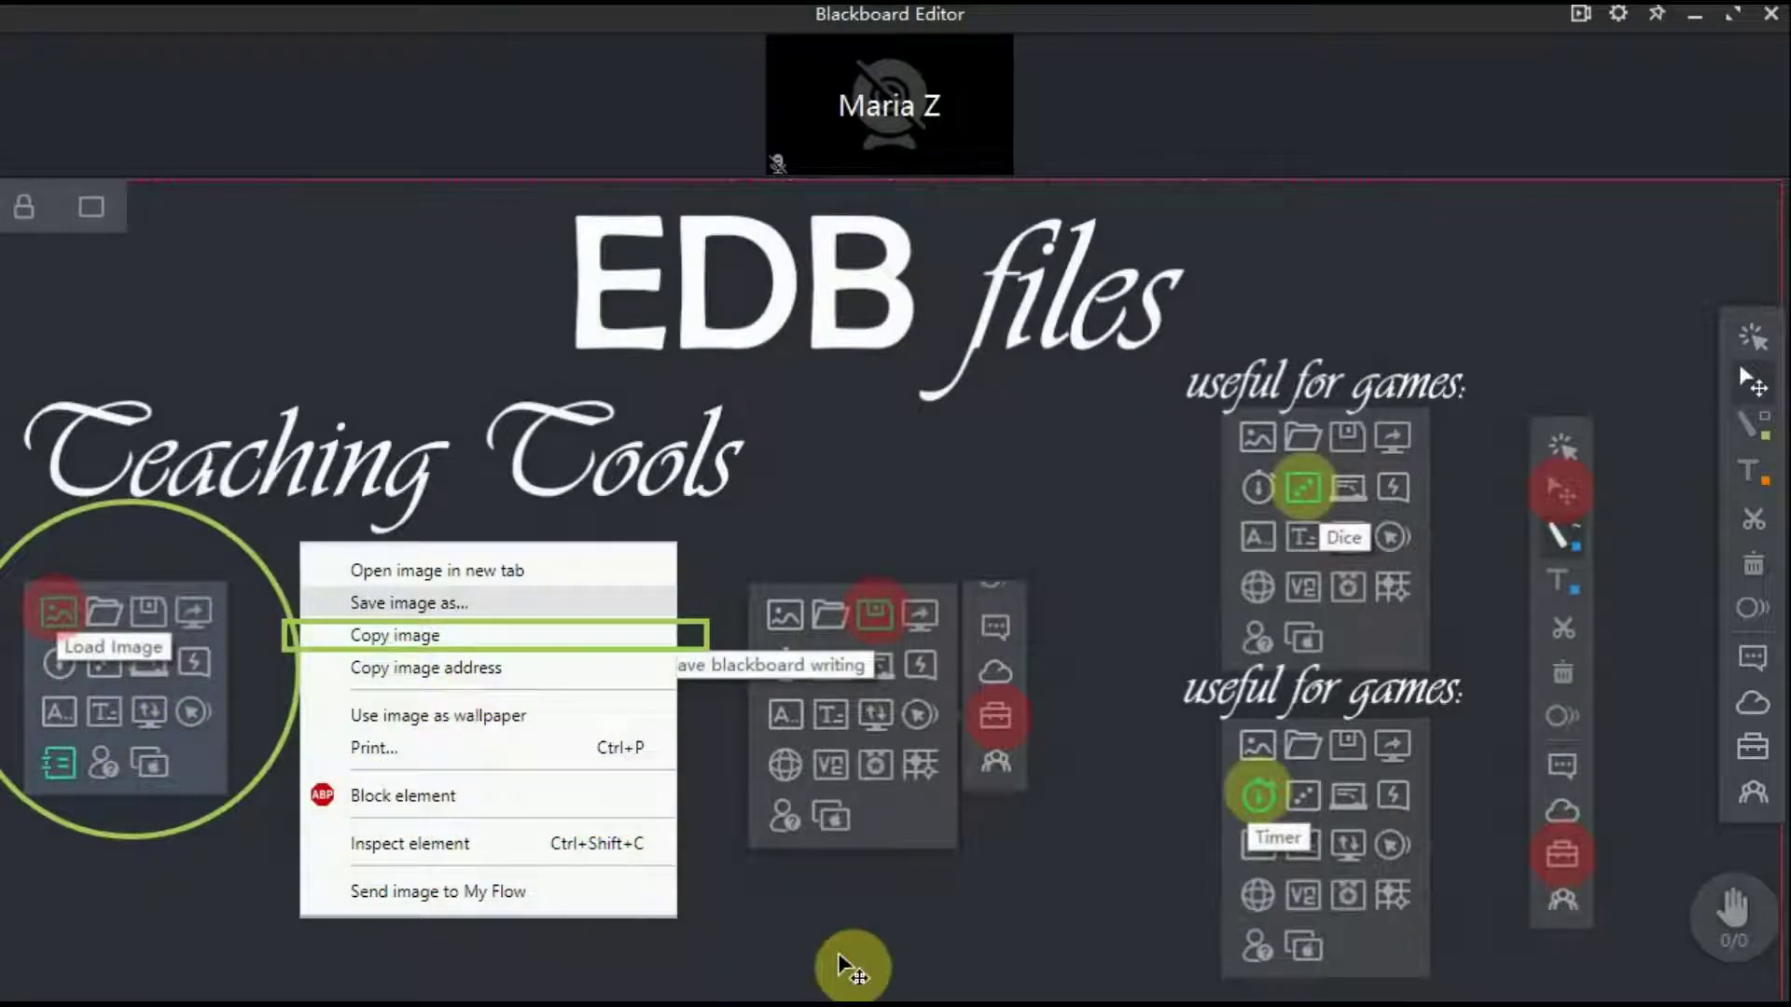
left_click(551, 718)
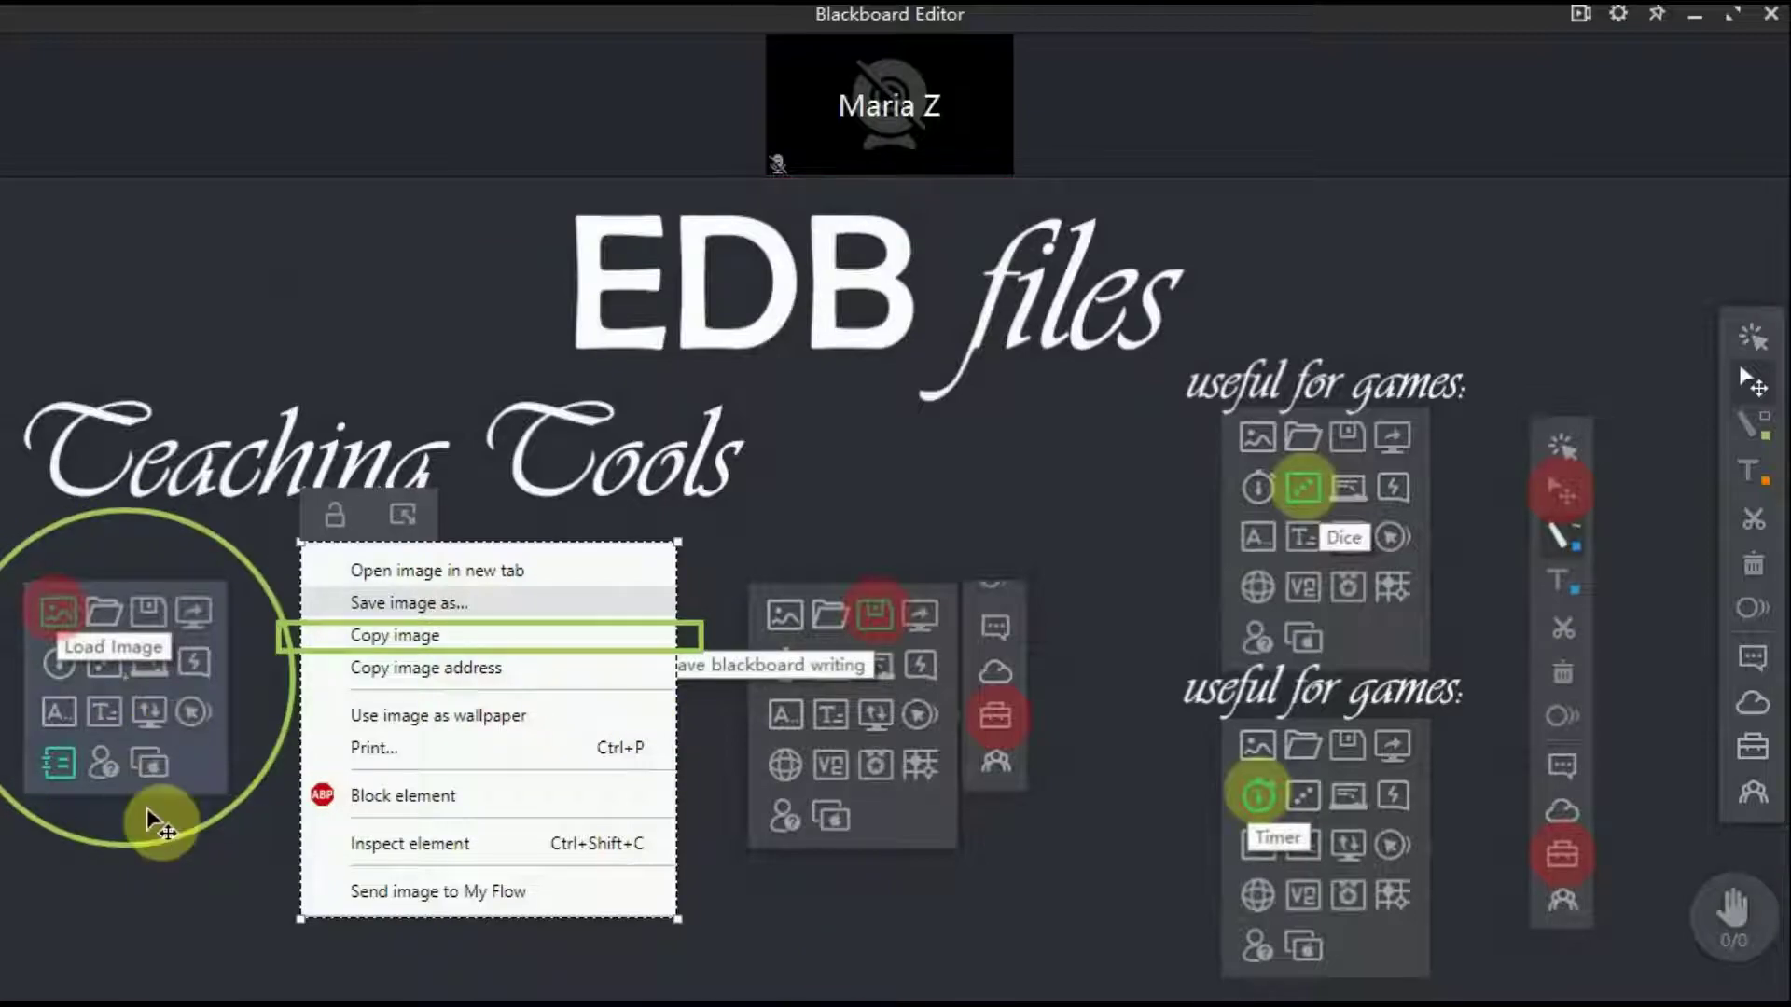
left_click(179, 830)
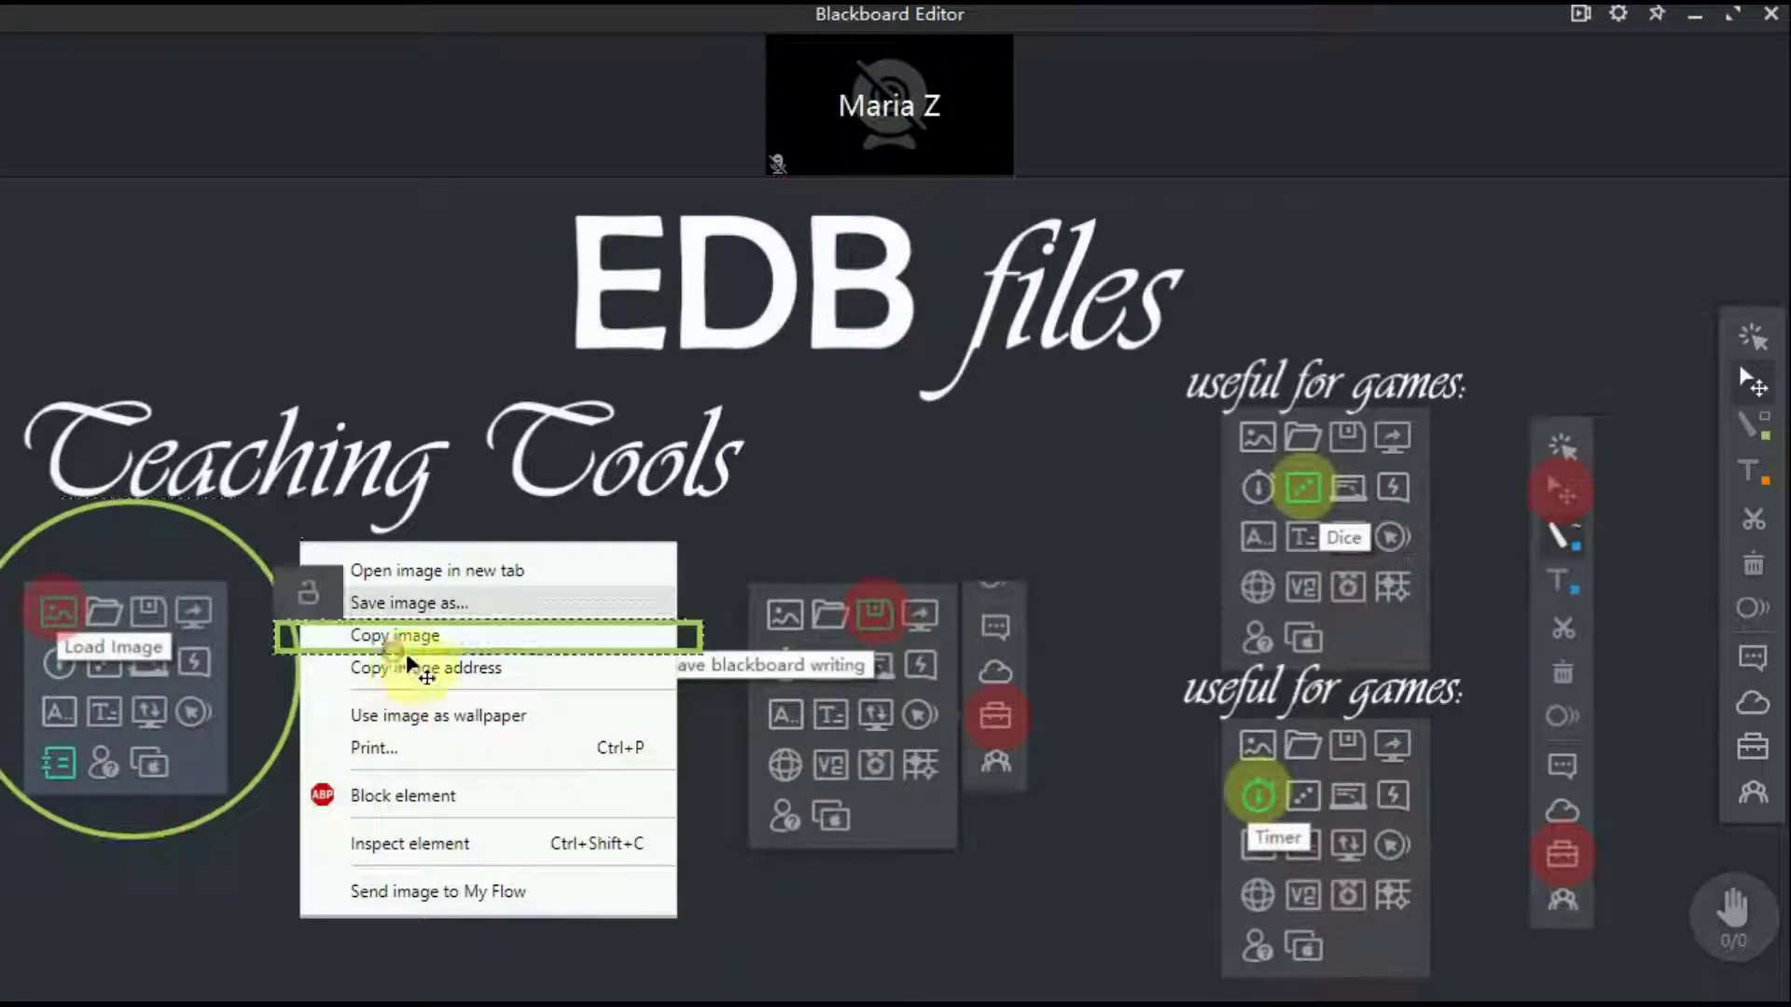
left_click(837, 953)
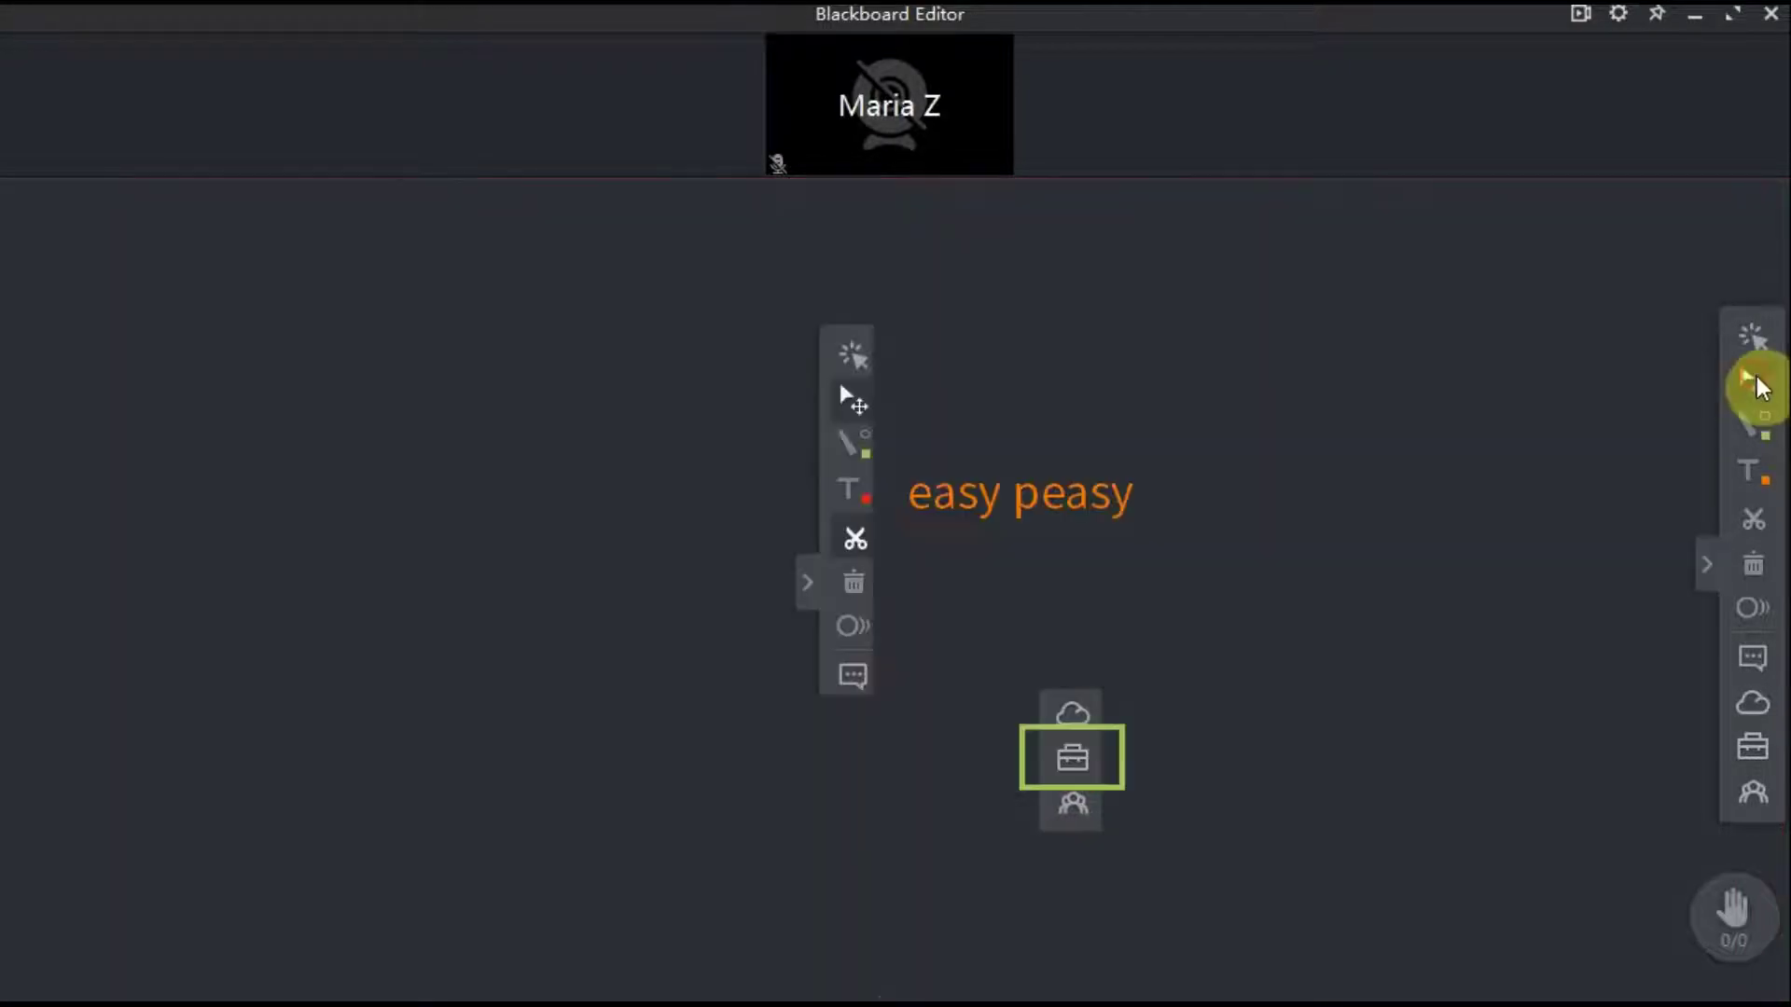
scroll(1451, 659, "down", 8)
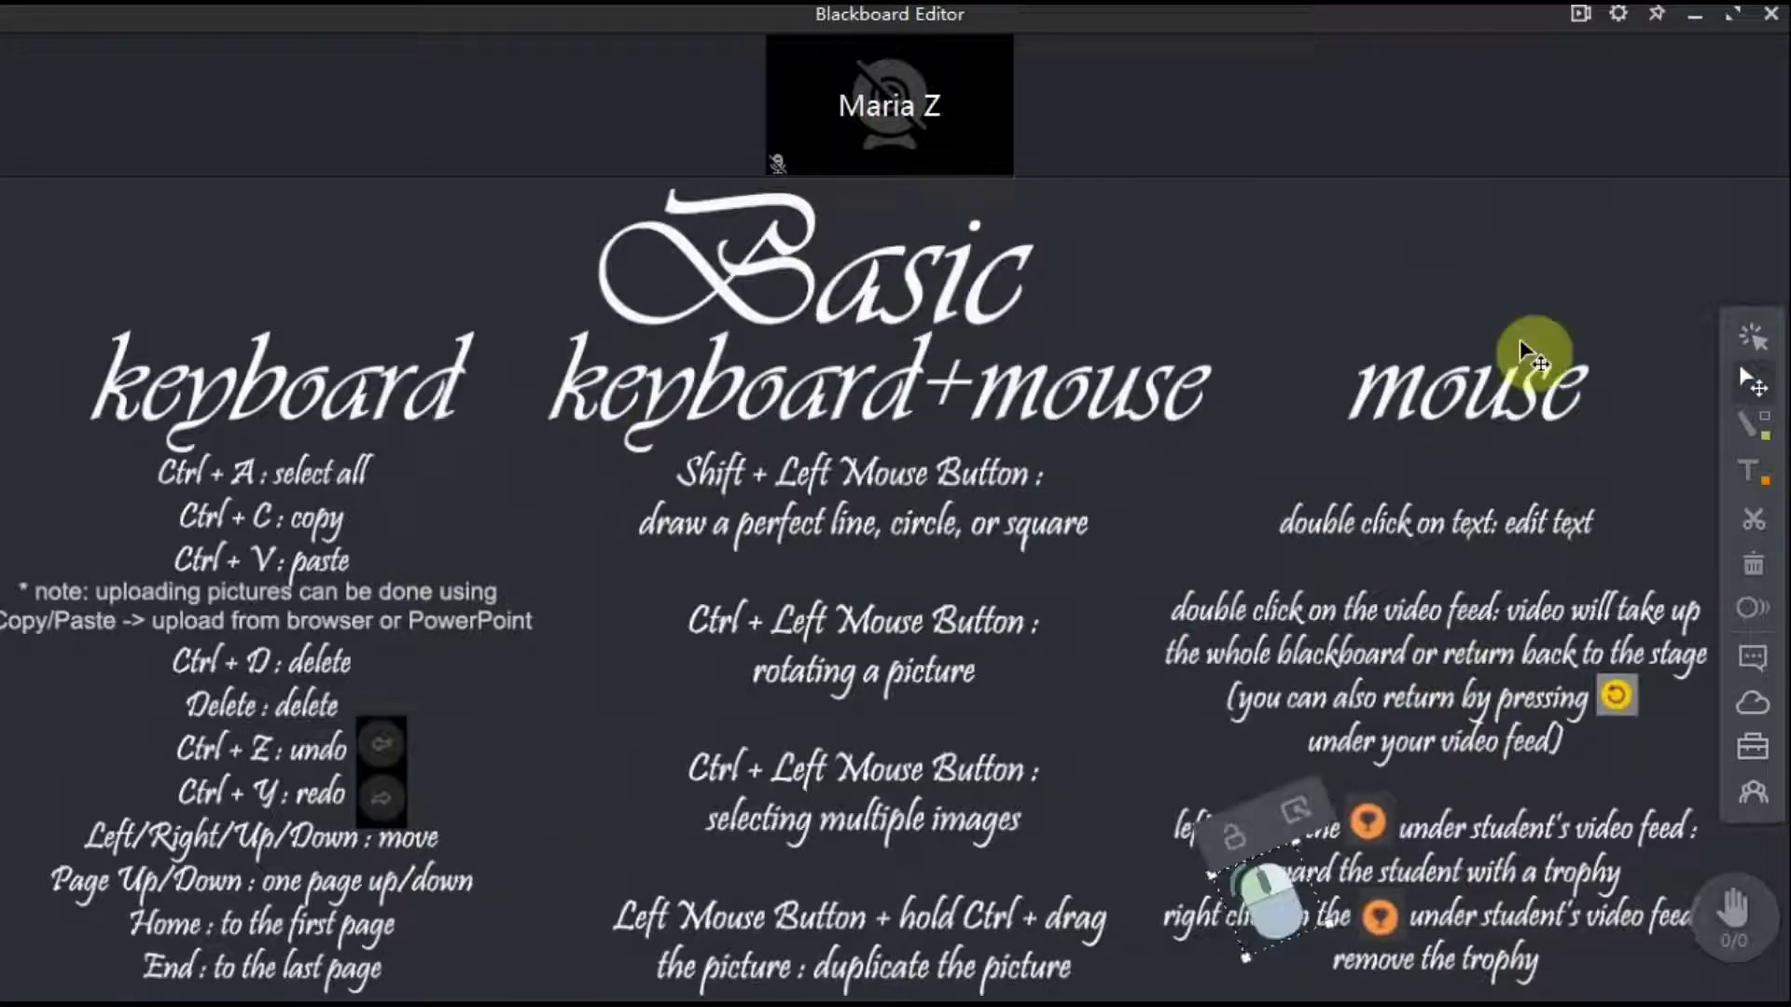
Frame the Ctrl + C line in green, then copy and paste the mouse clipart.
left_click(1750, 424)
left_click_drag(121, 495, 375, 582)
left_click(1751, 383)
left_click_drag(469, 515, 550, 531)
key("ctrl+c")
key("ctrl+v")
key("ctrl+v")
left_click_drag(371, 557, 372, 701)
left_click_drag(481, 546, 481, 685)
Delete the clipart copy and undo/redo it twice, moving the frame down the shortcut lines.
key("Delete")
left_click_drag(362, 688, 365, 774)
key("ctrl+z")
key("ctrl+y")
key("ctrl+z")
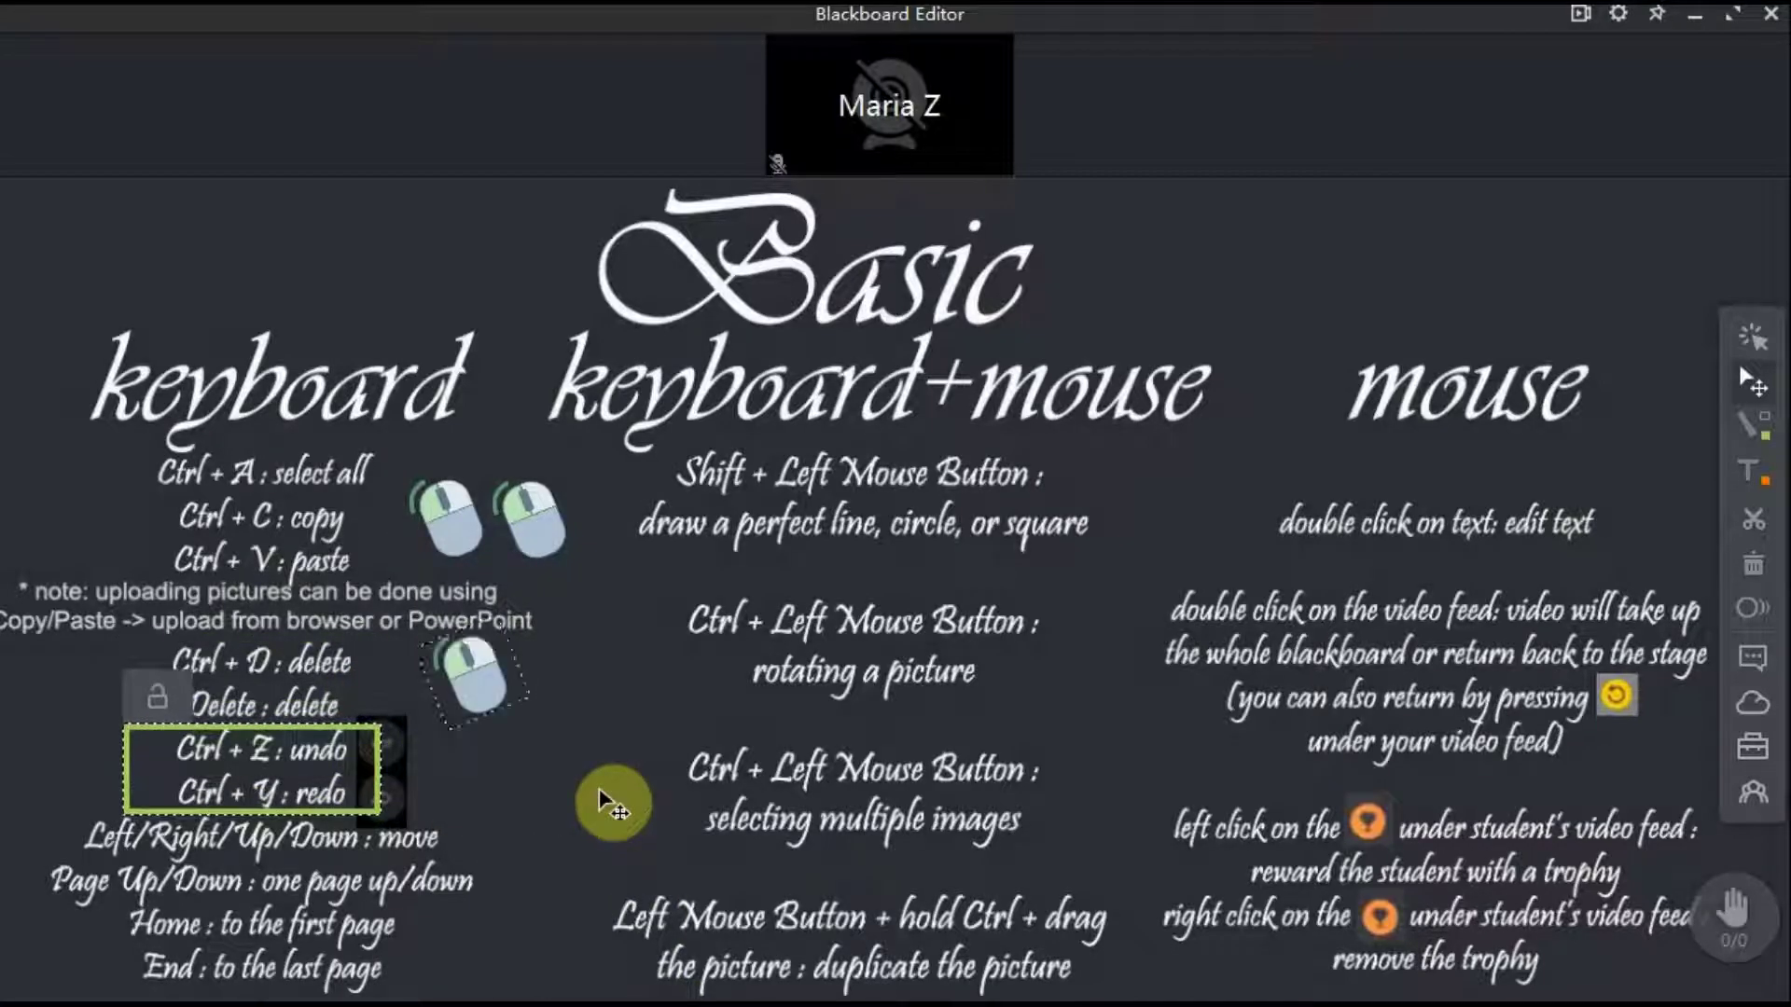
key("ctrl+y")
left_click_drag(287, 723, 282, 788)
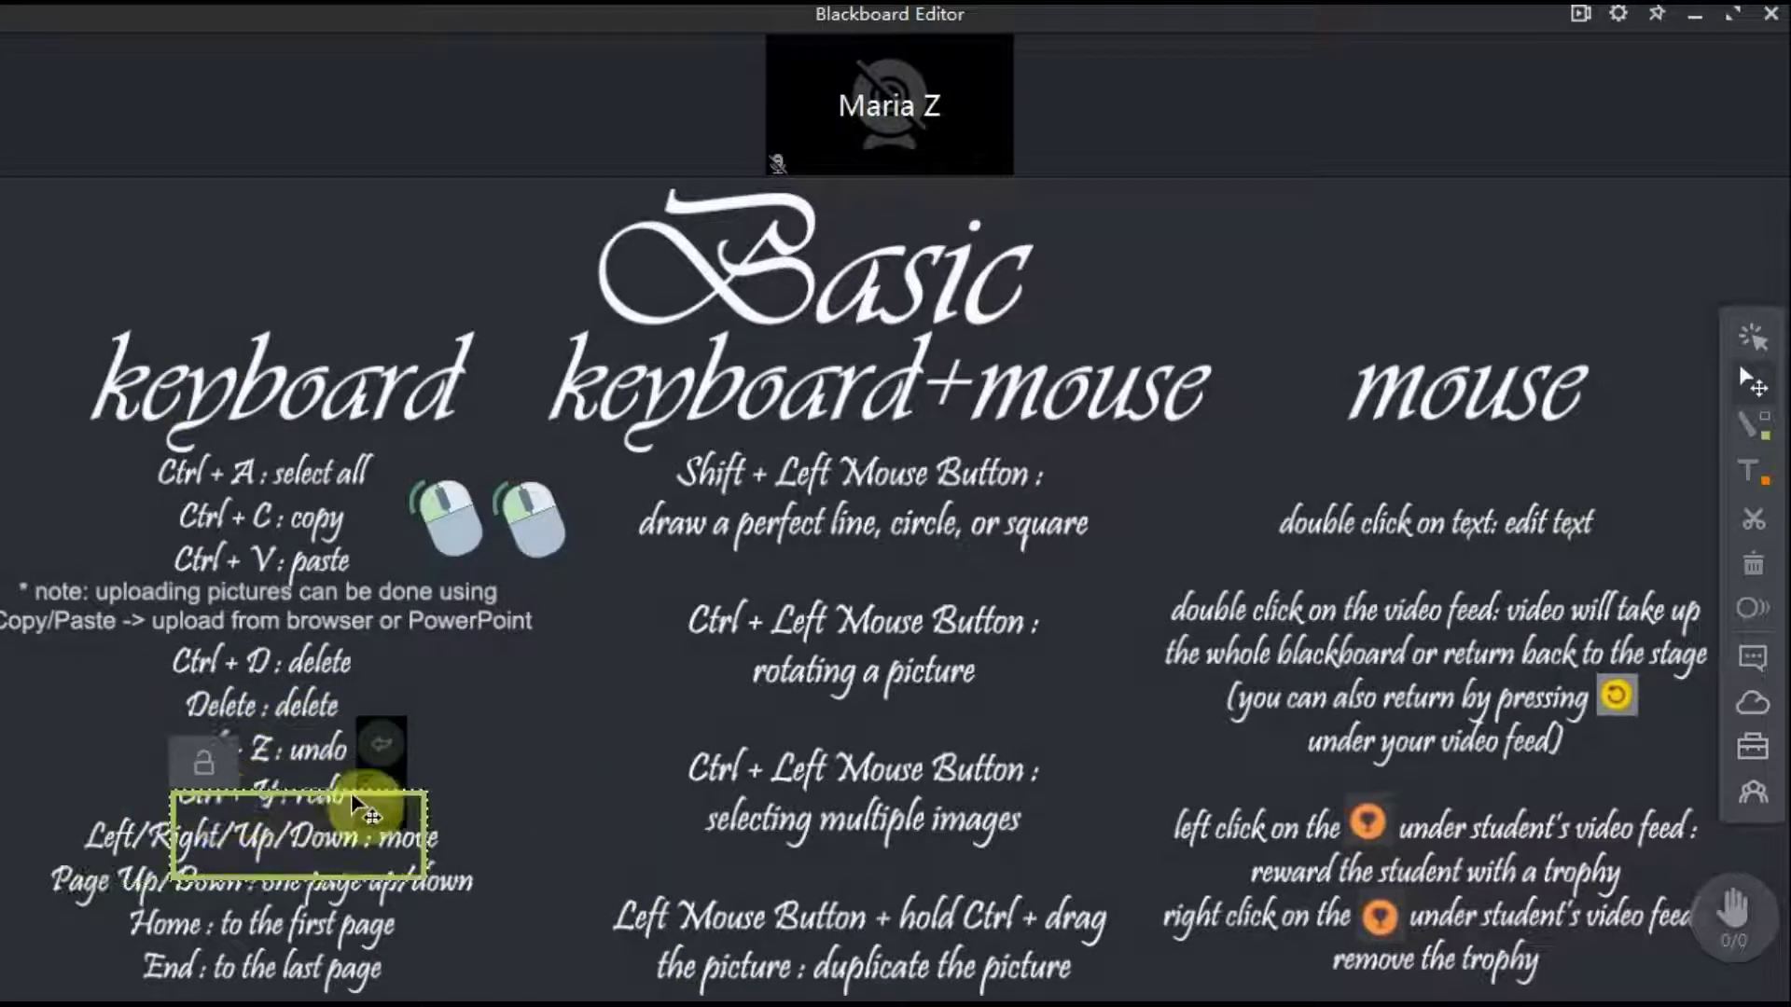
Set the pen shape to circle and frame the Ctrl + Left Mouse Button tip beside the clipart.
left_click(446, 551)
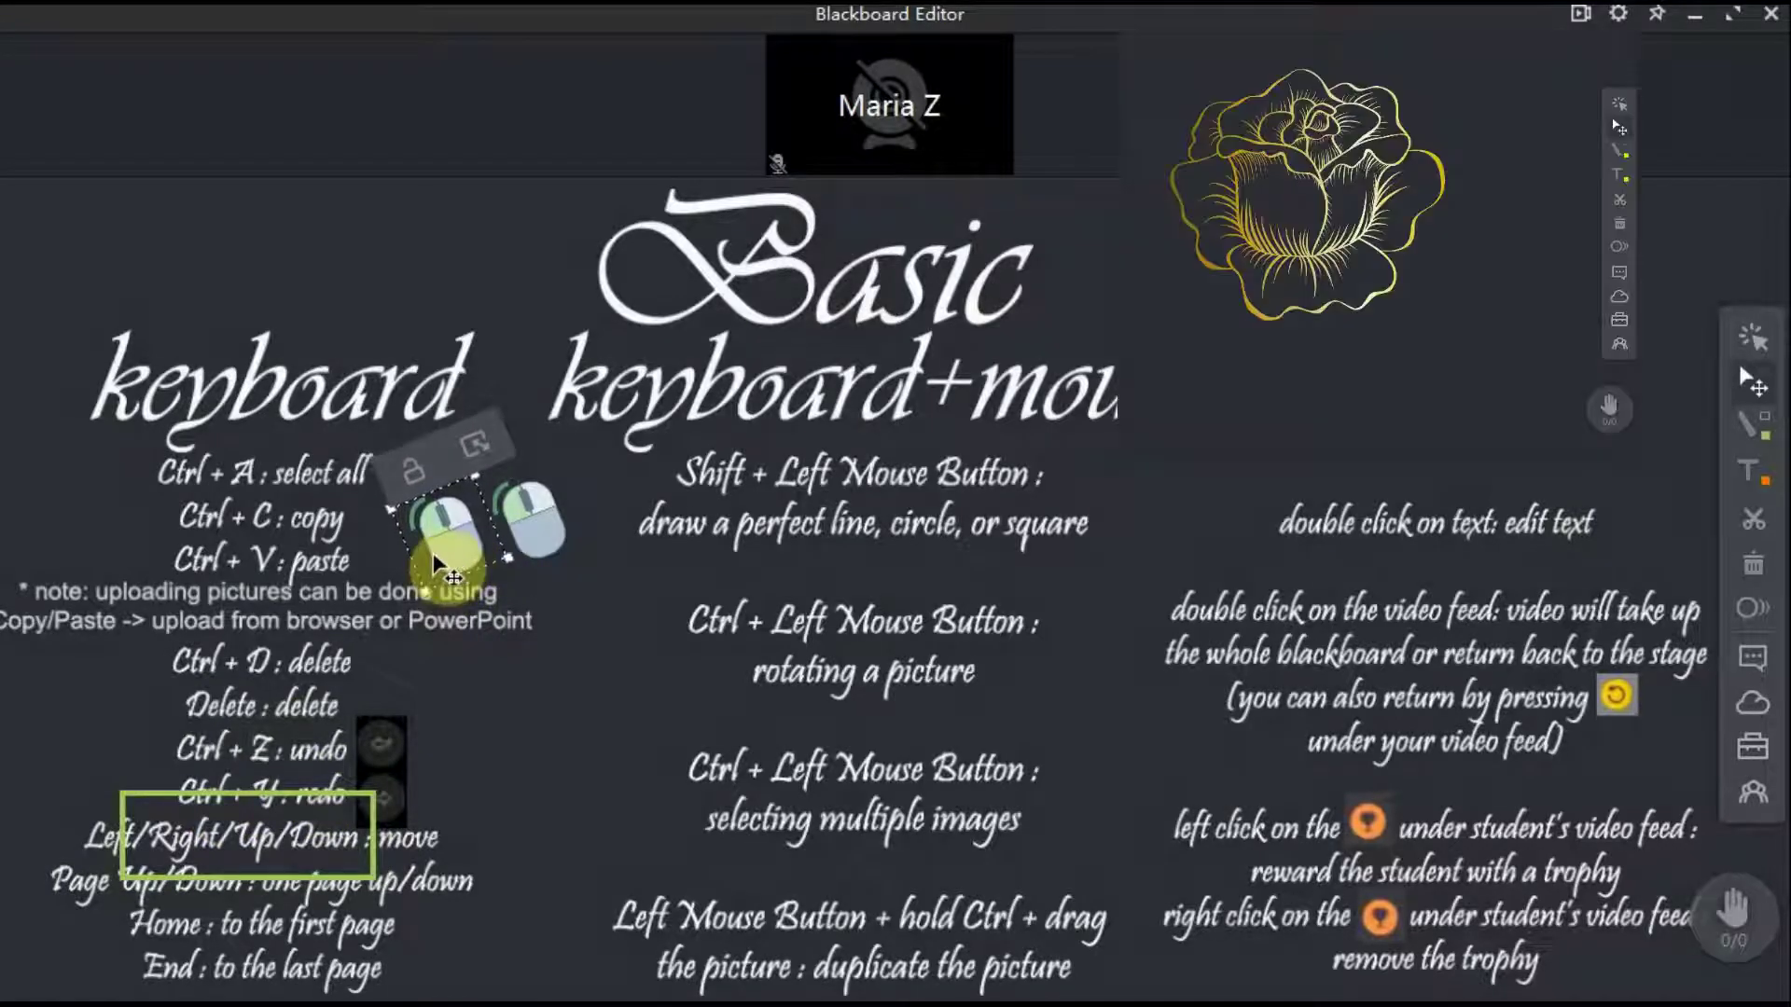
left_click_drag(306, 793, 940, 462)
left_click(1751, 426)
left_click(1676, 378)
left_click(1757, 435)
left_click(1649, 360)
left_click(1751, 381)
left_click_drag(981, 498, 946, 658)
left_click_drag(533, 522, 616, 618)
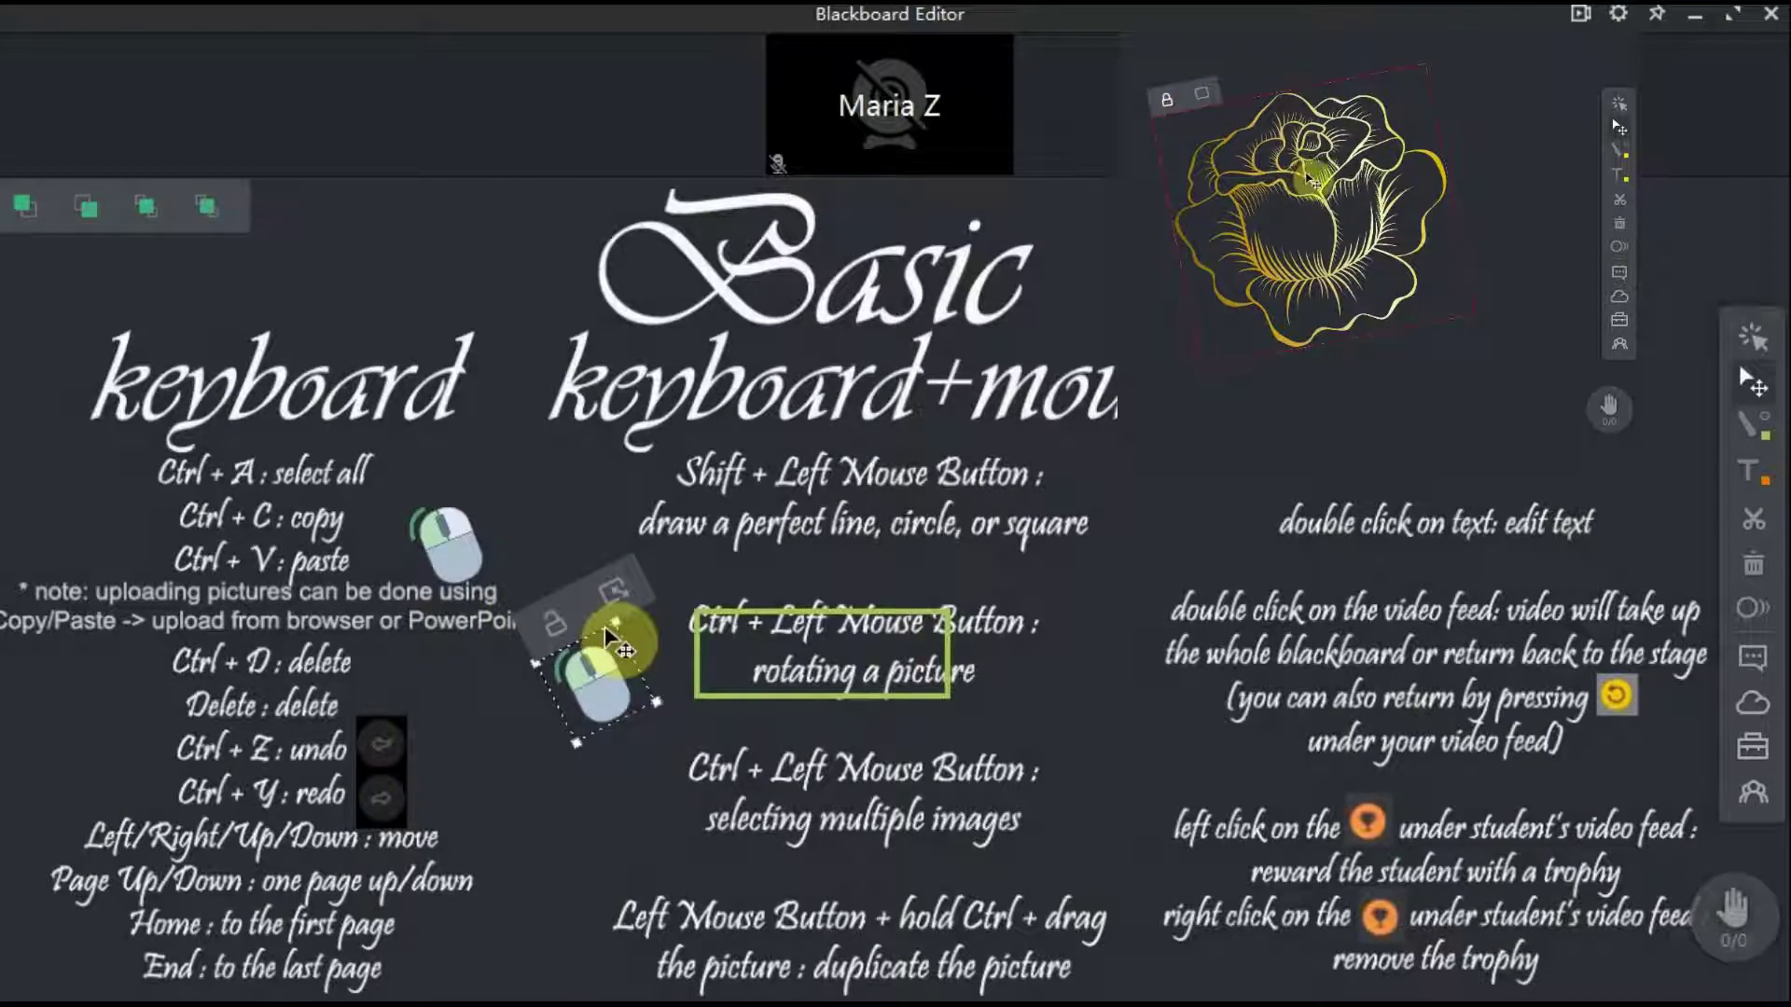
Resize the mouse clipart and rotate it so it tilts to the right.
left_click(613, 590)
left_click_drag(613, 685, 565, 642)
left_click(611, 601)
left_click(612, 608)
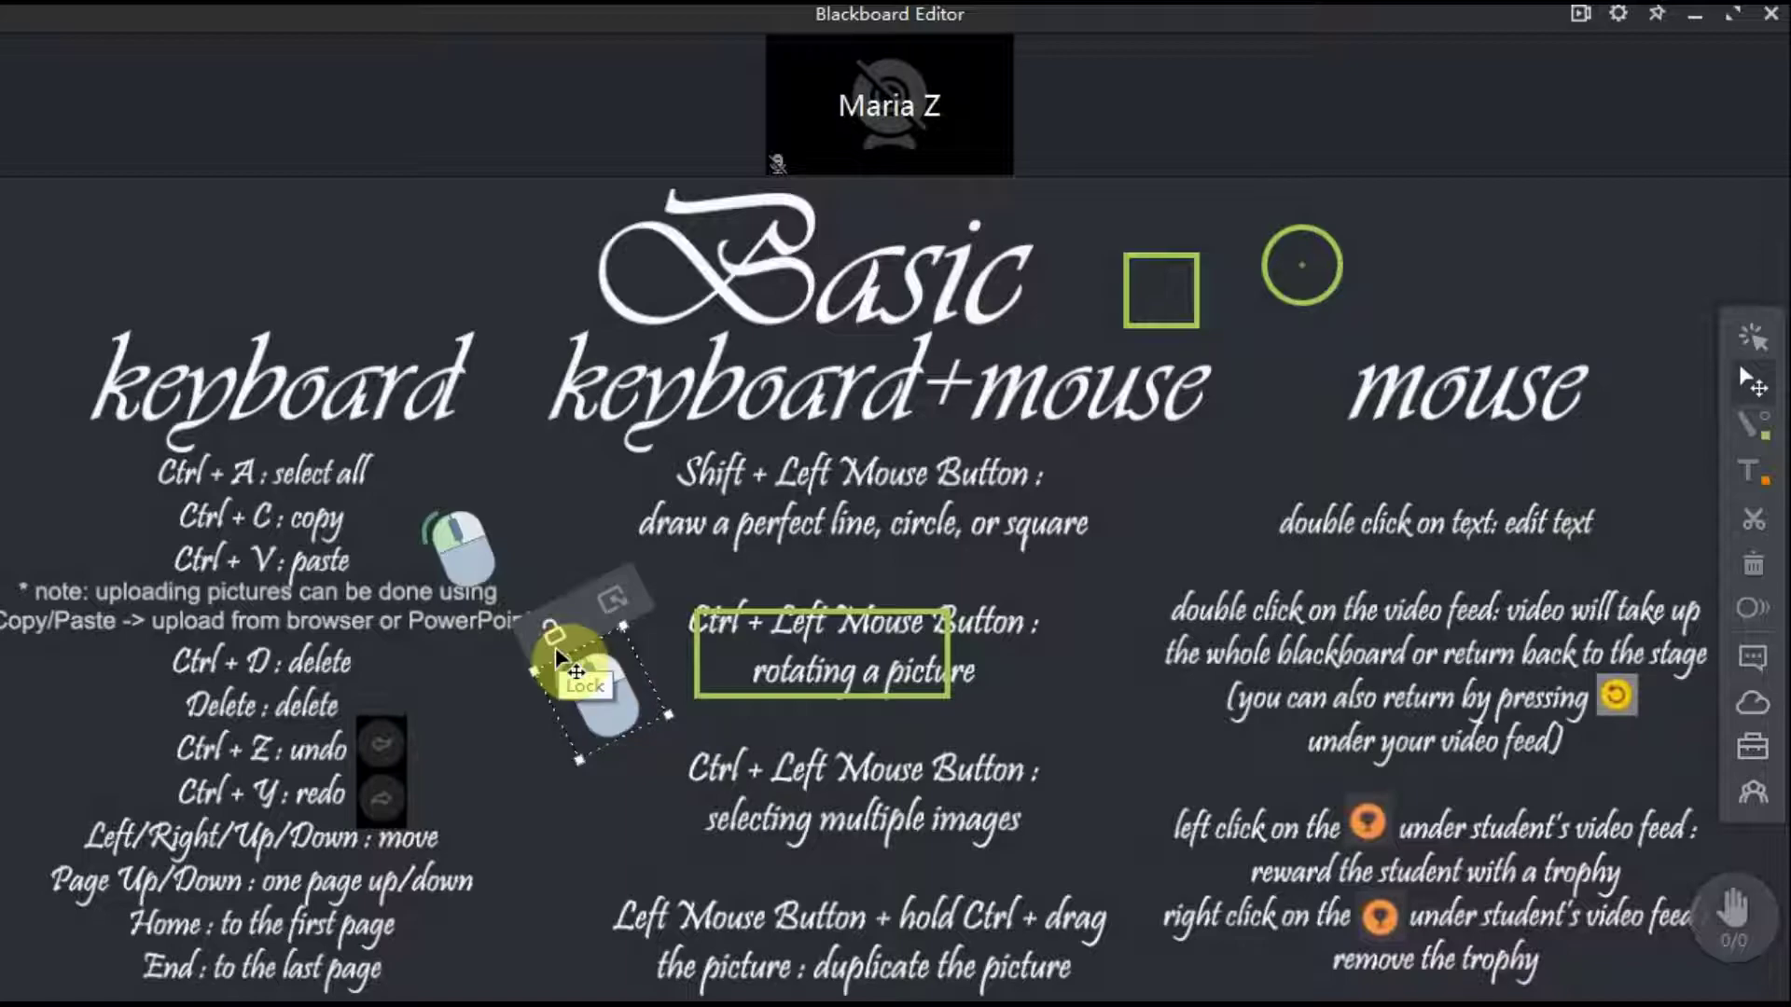
left_click_drag(541, 650, 604, 771)
left_click_drag(939, 696, 978, 844)
Select both mouse cliparts together and move them left and back right.
left_click(604, 694)
left_click(469, 558, "ctrl")
left_click_drag(490, 591, 351, 557)
left_click_drag(494, 682, 640, 715)
left_click(881, 762)
Duplicate the tilted clipart downward and move the green frame around the edit-text tip.
left_click_drag(889, 837, 874, 907)
left_click_drag(589, 681, 602, 727)
left_click_drag(602, 727, 600, 806)
left_click_drag(1007, 886, 1553, 470)
Add the orange text 'Heya!', move the frame to the video-feed tip, and enlarge the video feed.
left_click(1752, 471)
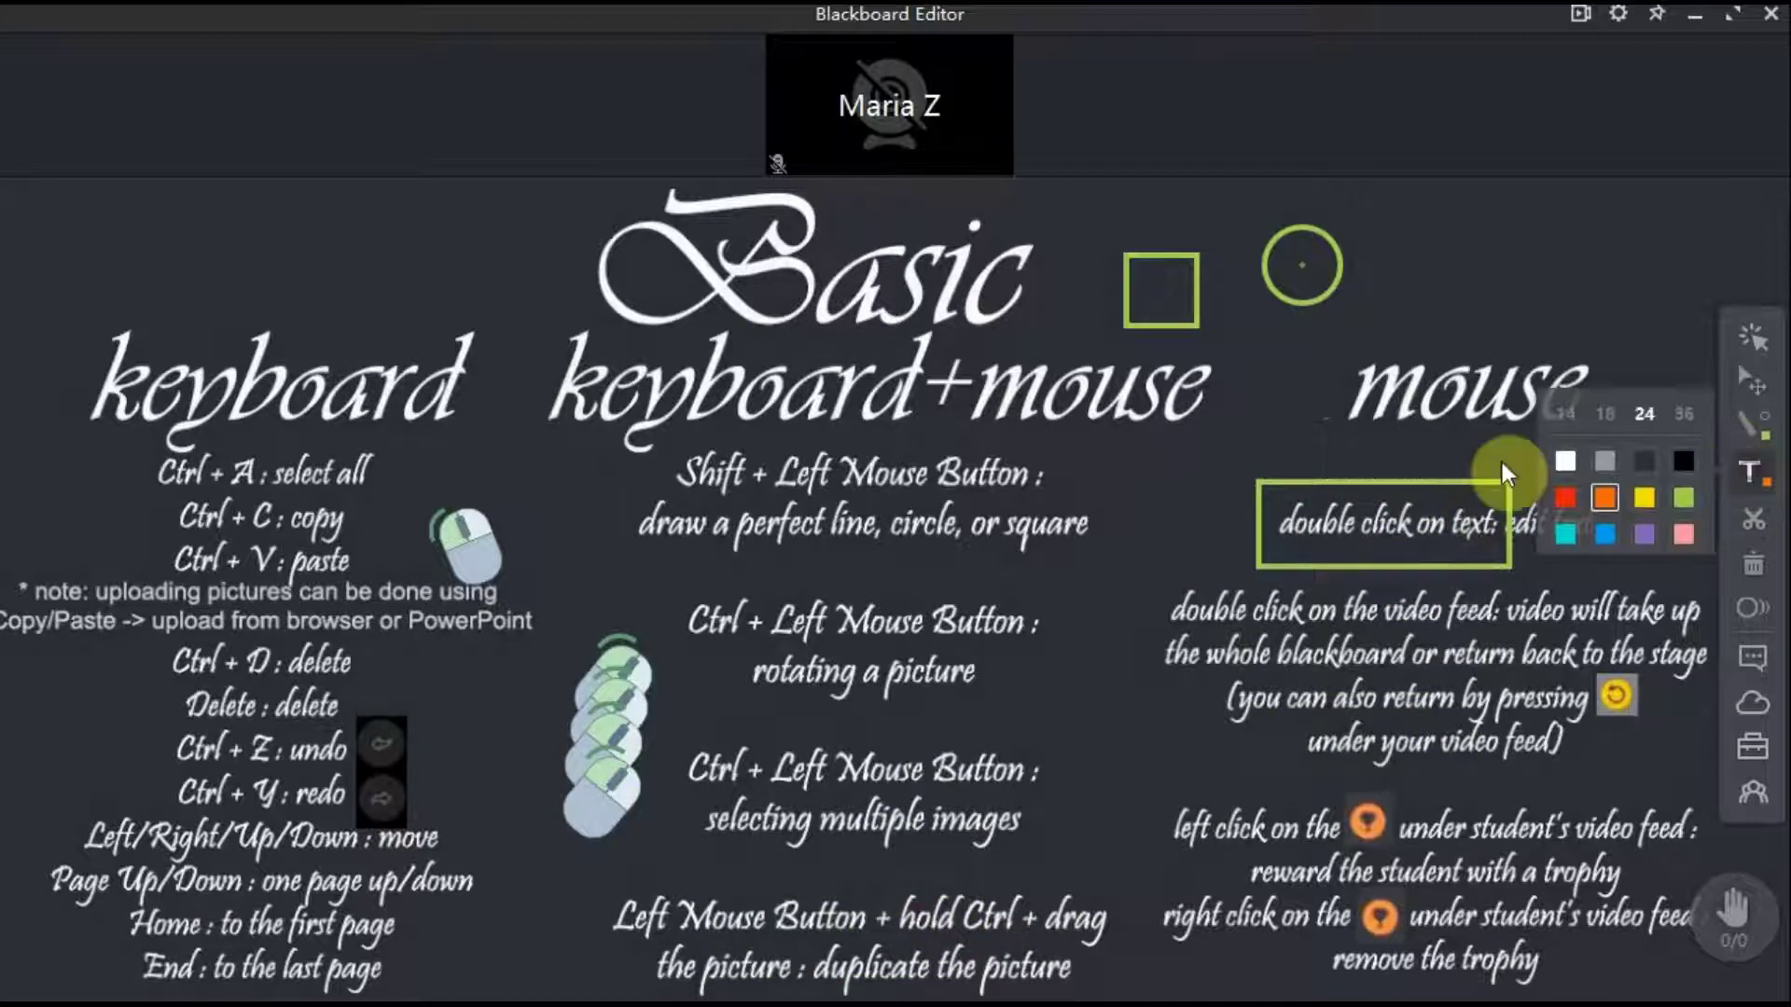
type("Heyi")
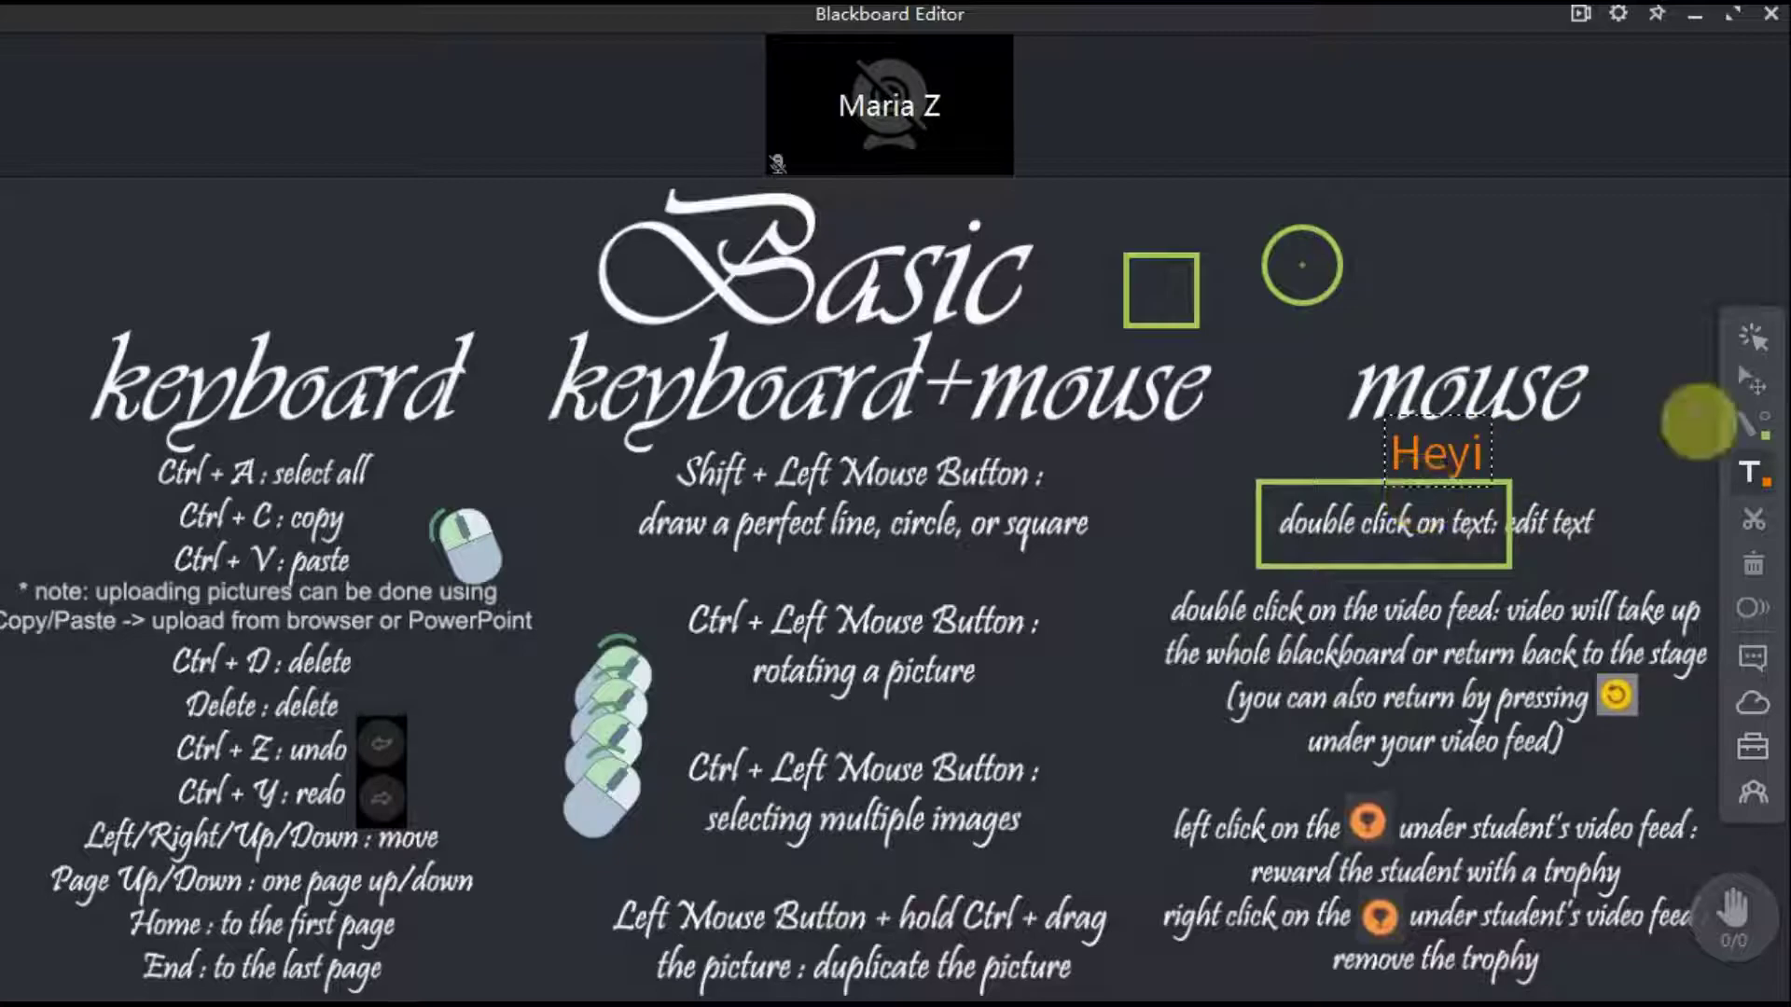
left_click(1752, 383)
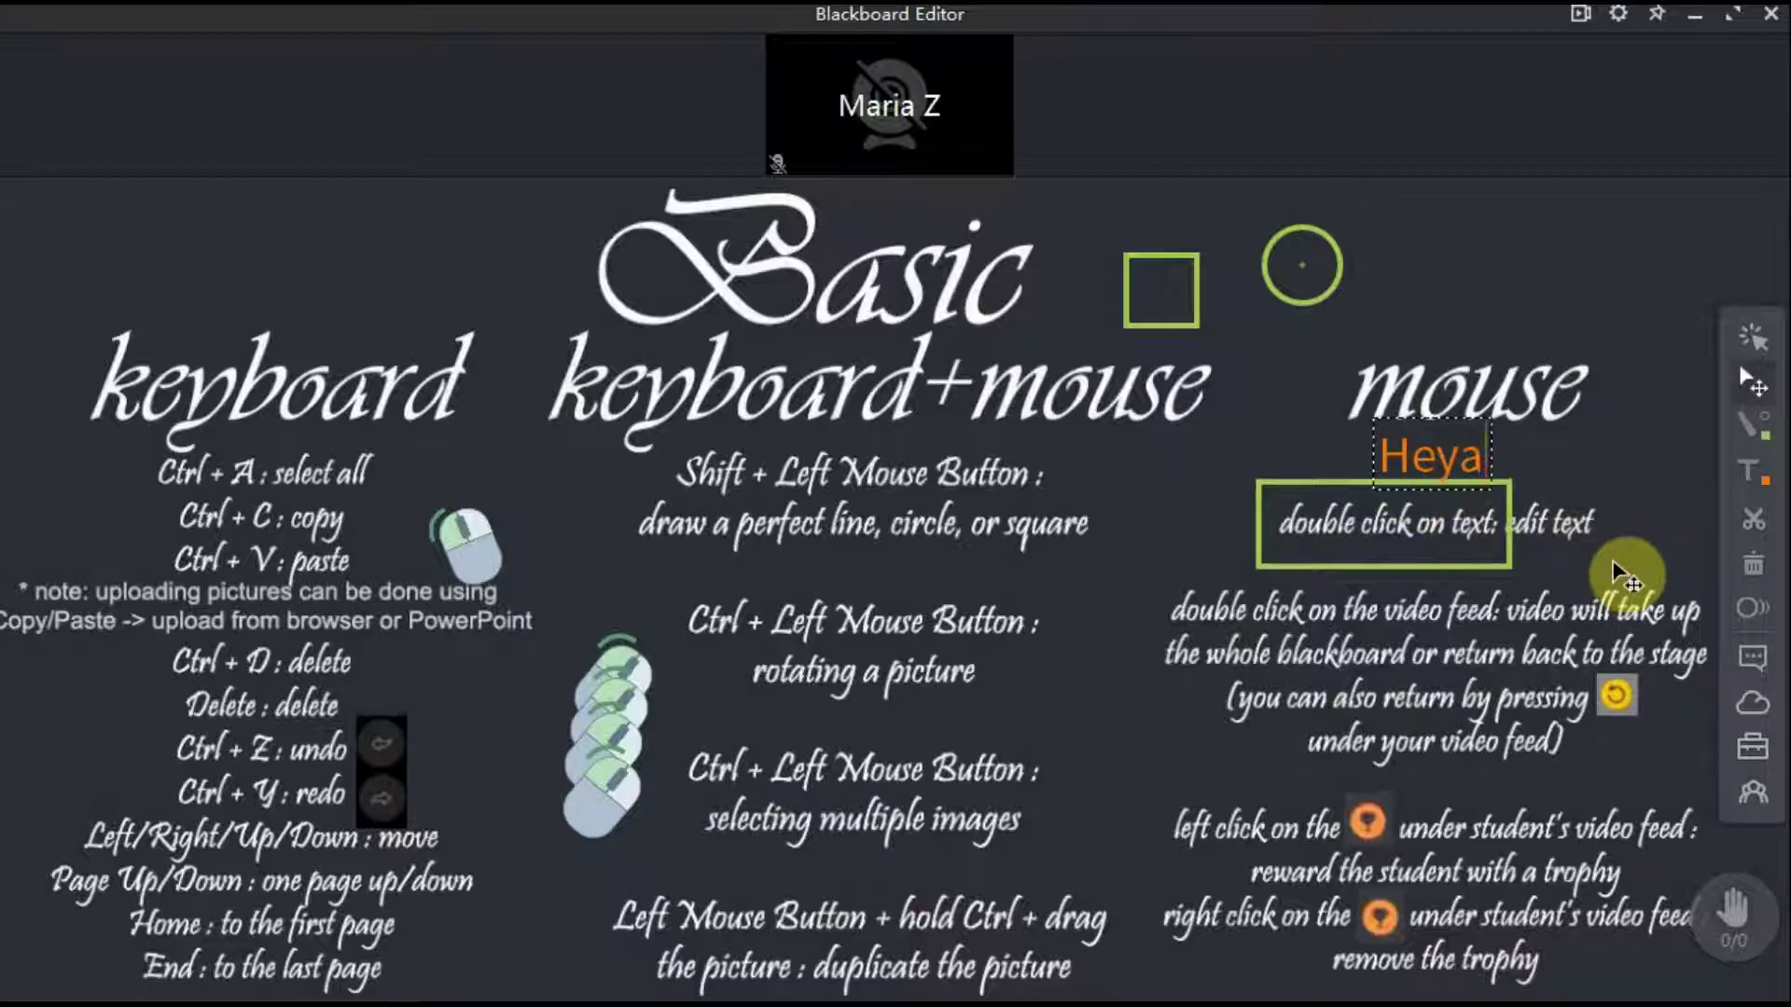
type("!")
left_click_drag(1486, 570, 1467, 864)
double_click(964, 406)
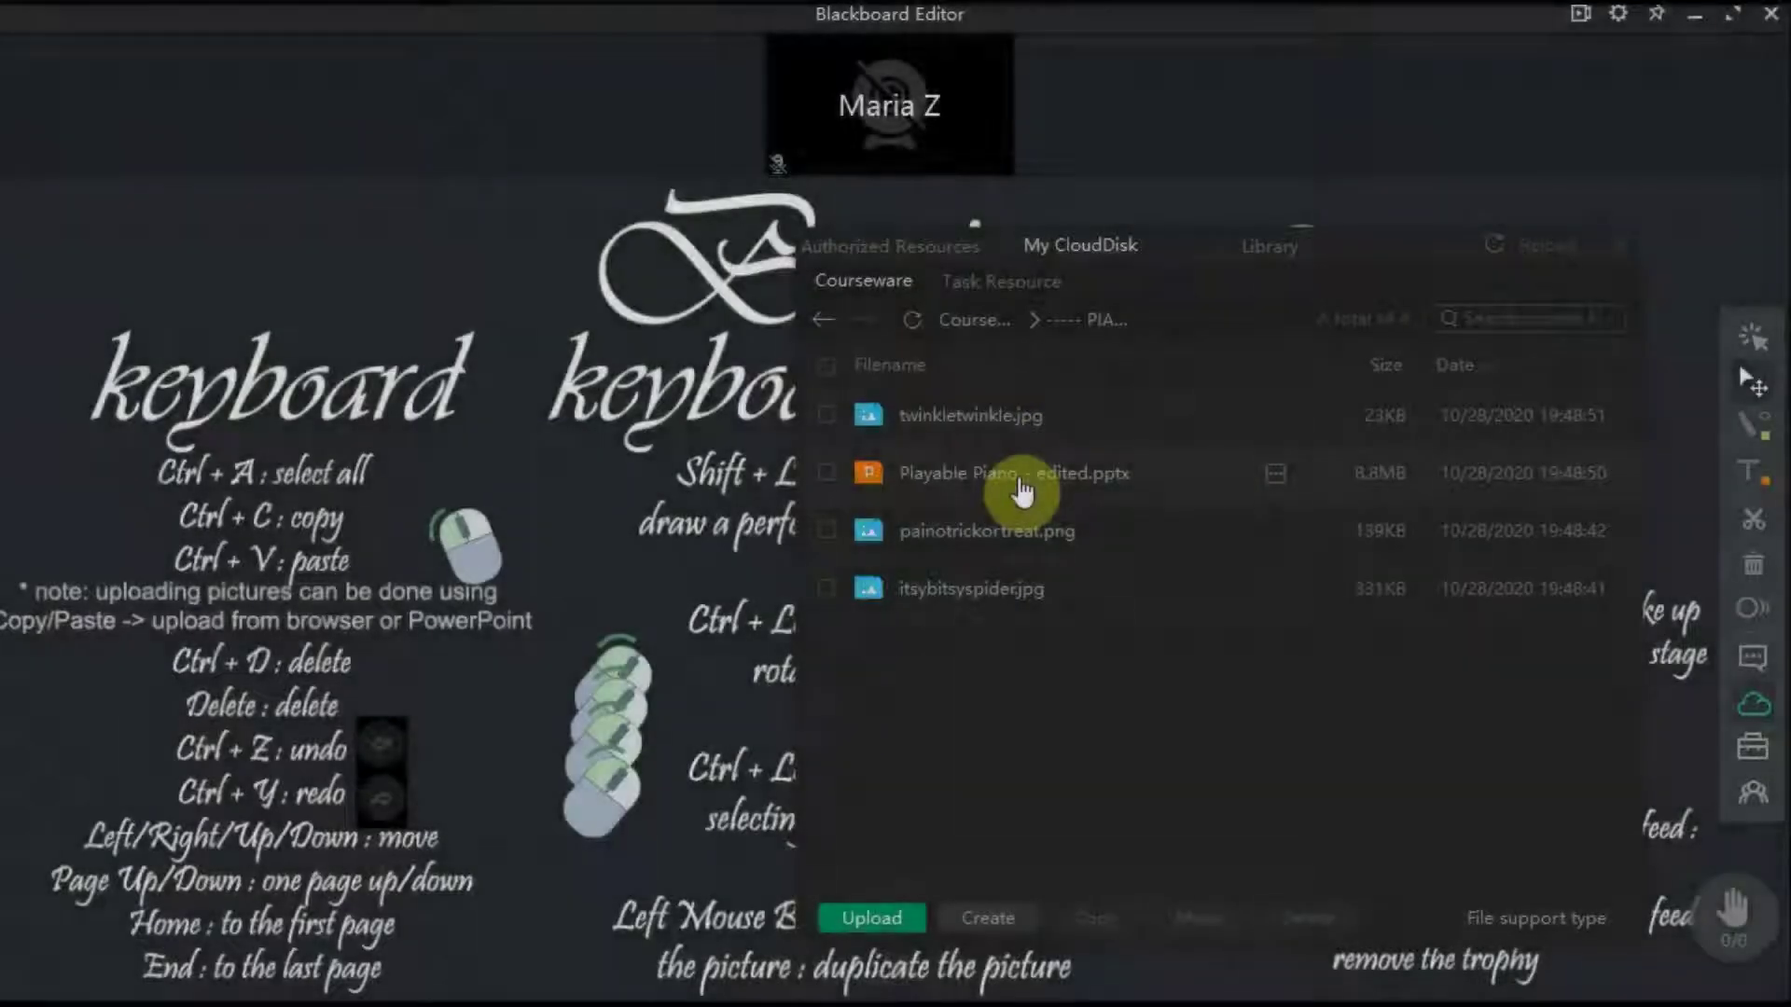
Open Playable Piano - edited.pptx from the cloud disk and advance to the keyboard slide 2.
double_click(1023, 488)
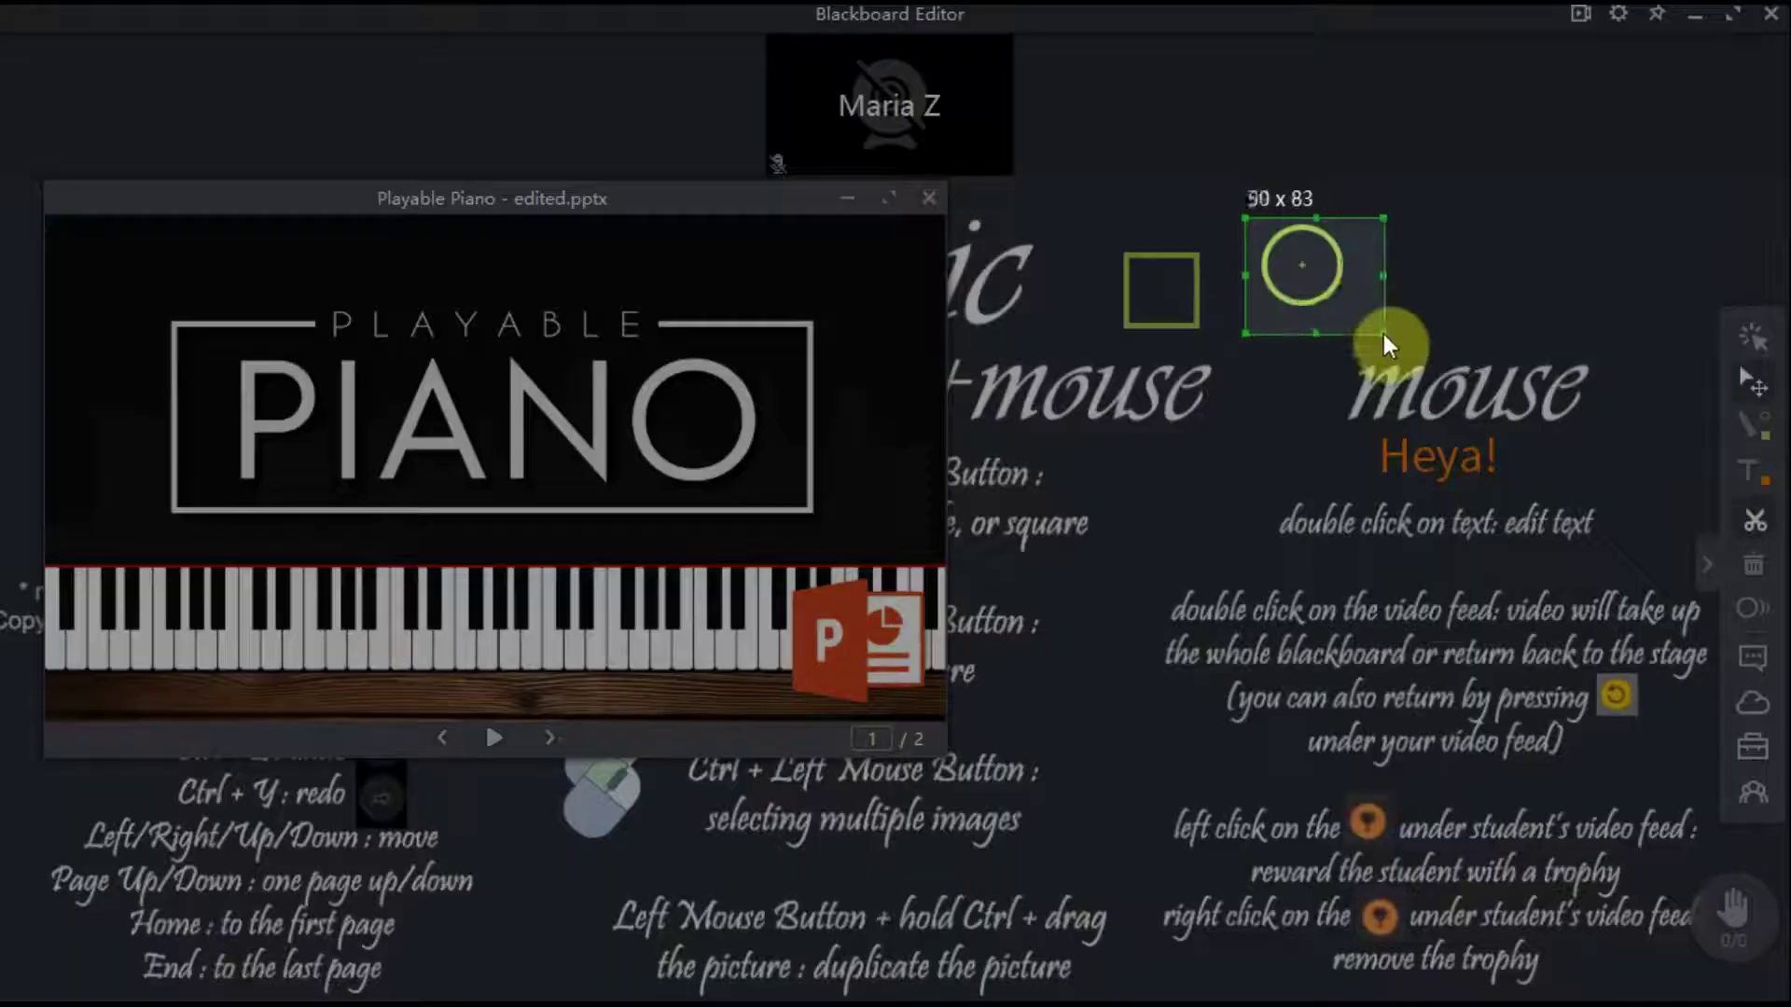
left_click_drag(1379, 352, 1470, 451)
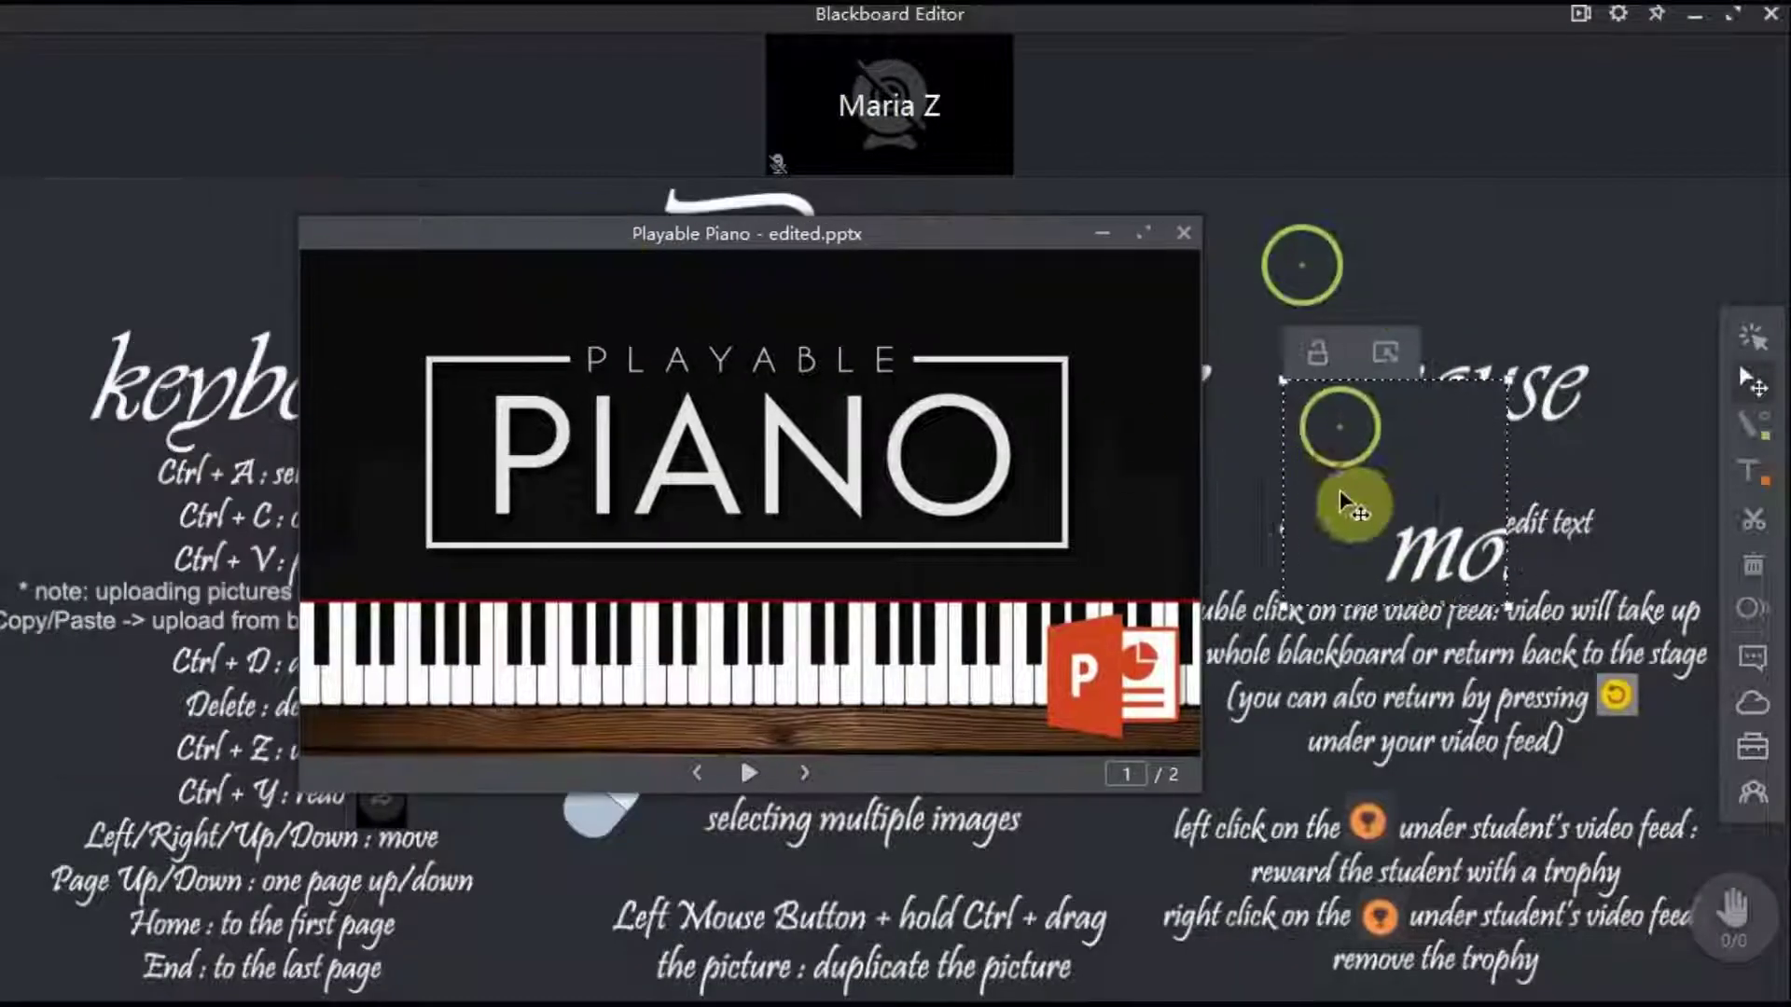
left_click(740, 272)
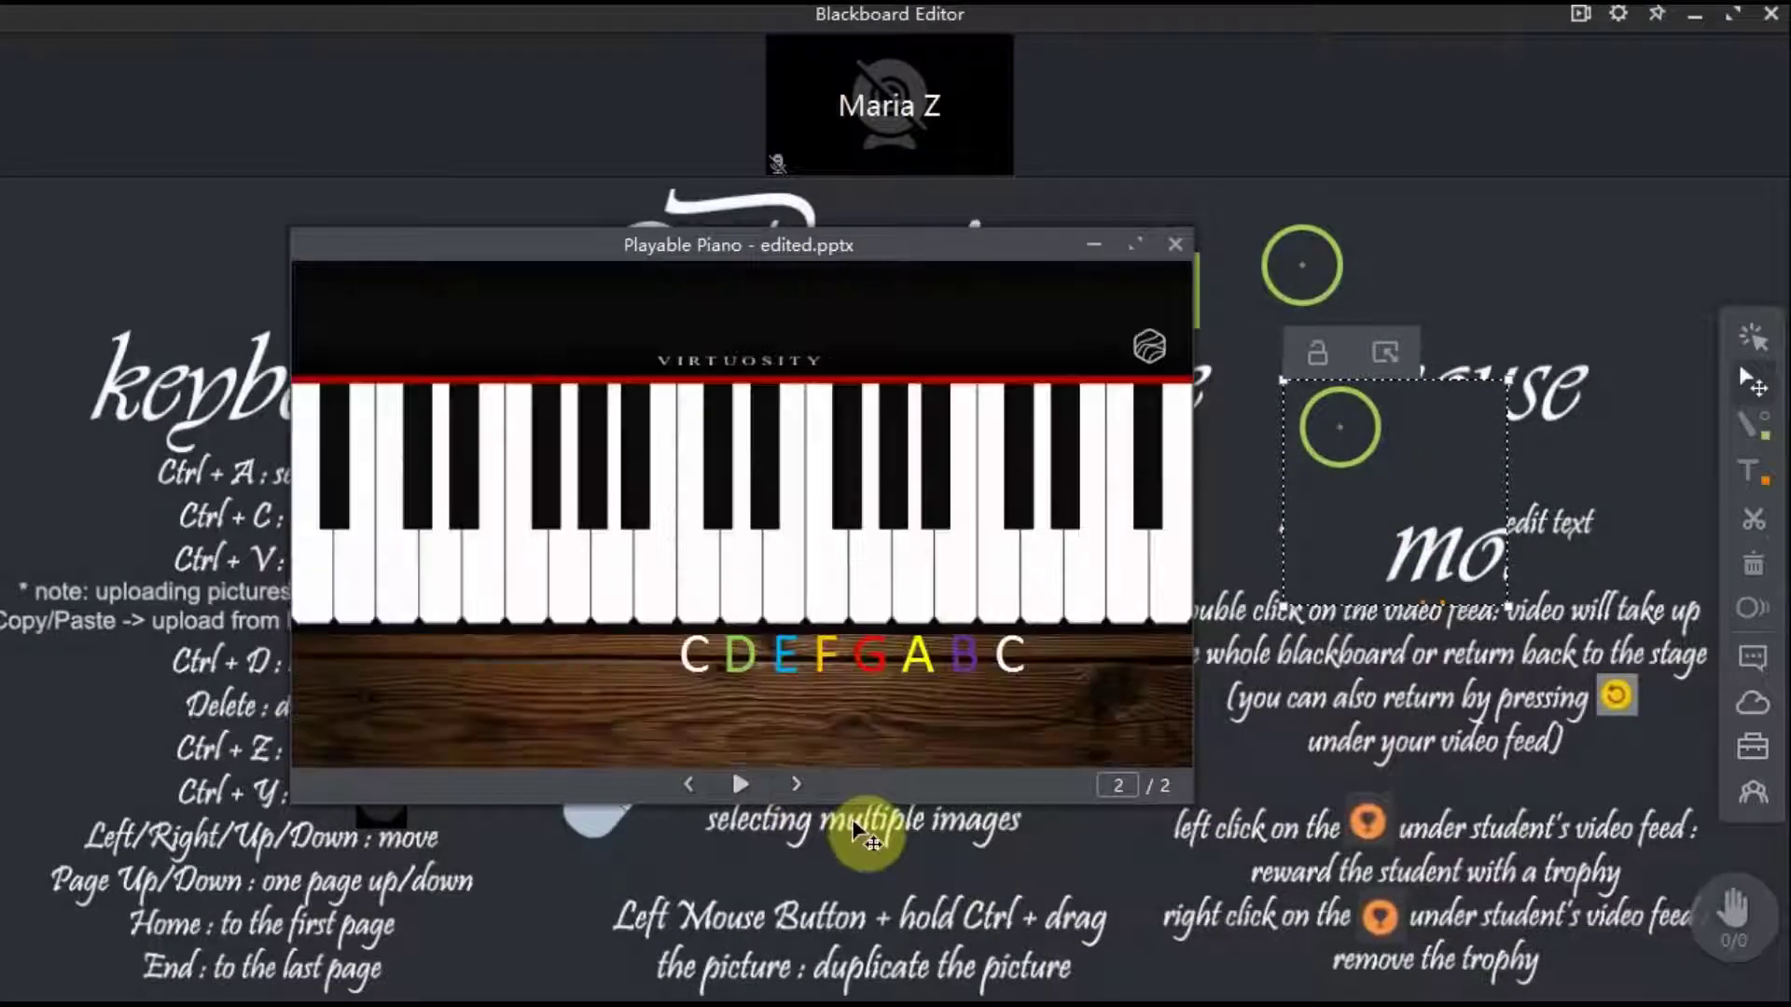
left_click_drag(896, 251, 868, 250)
left_click_drag(1364, 488, 1359, 563)
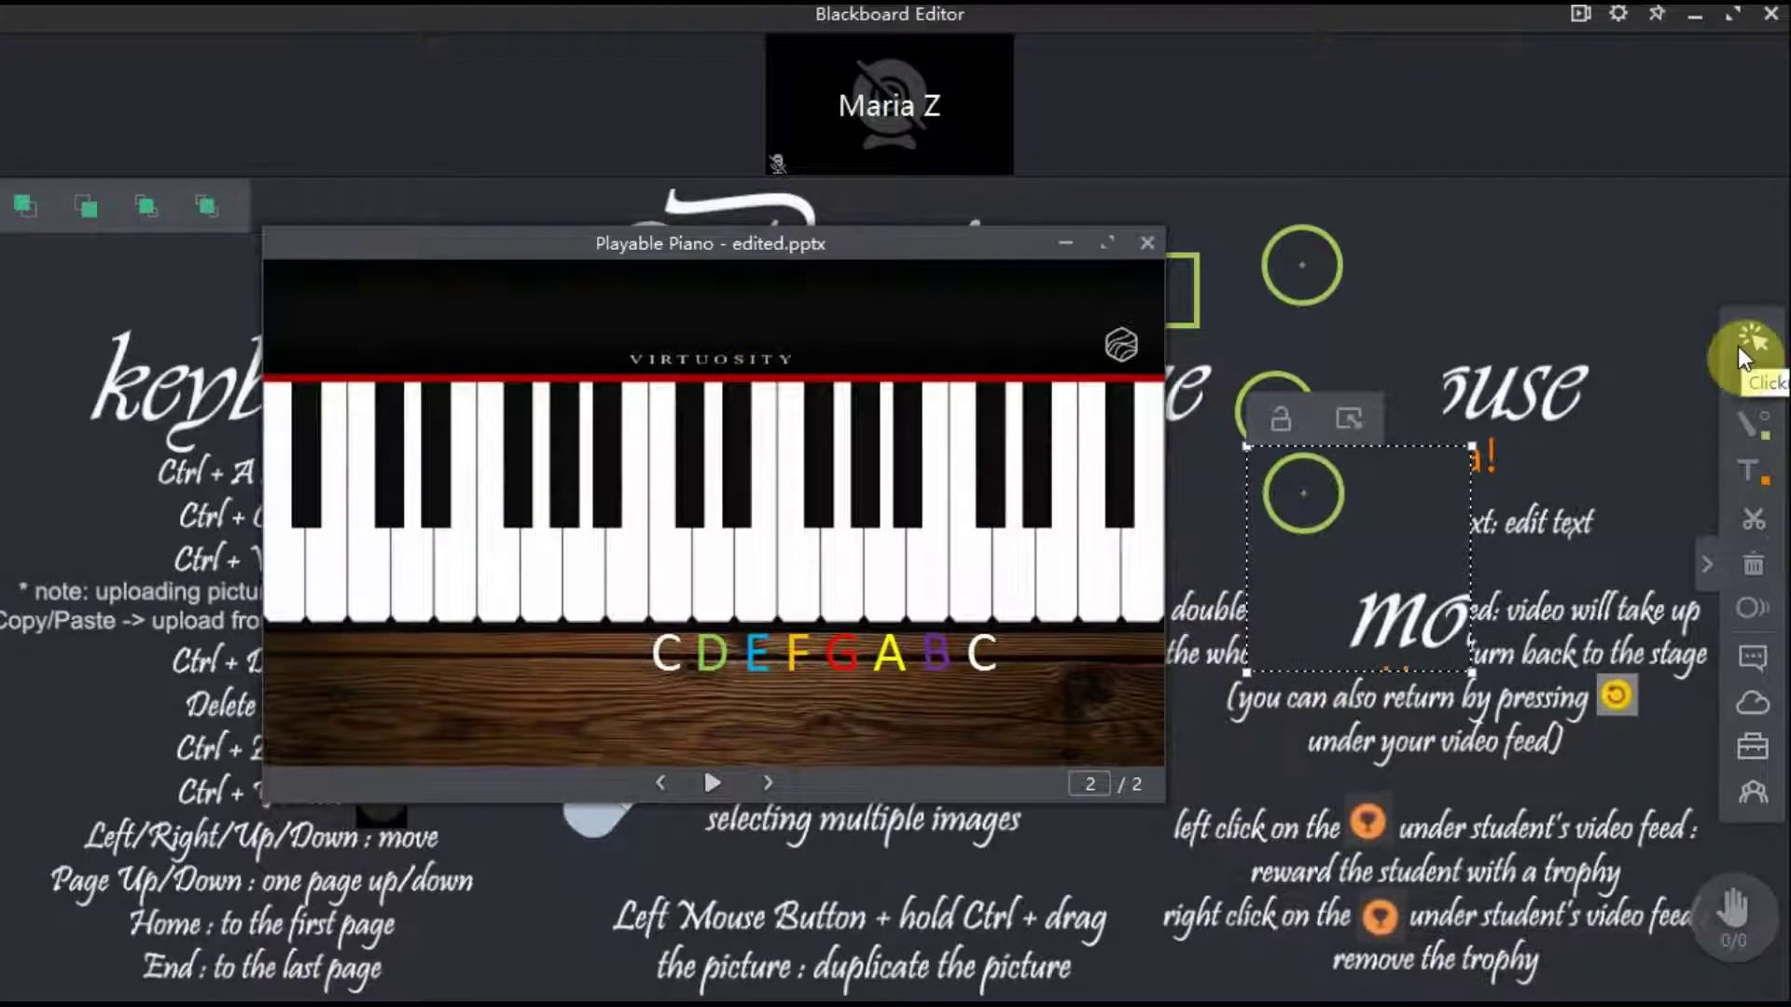
left_click_drag(945, 258, 950, 258)
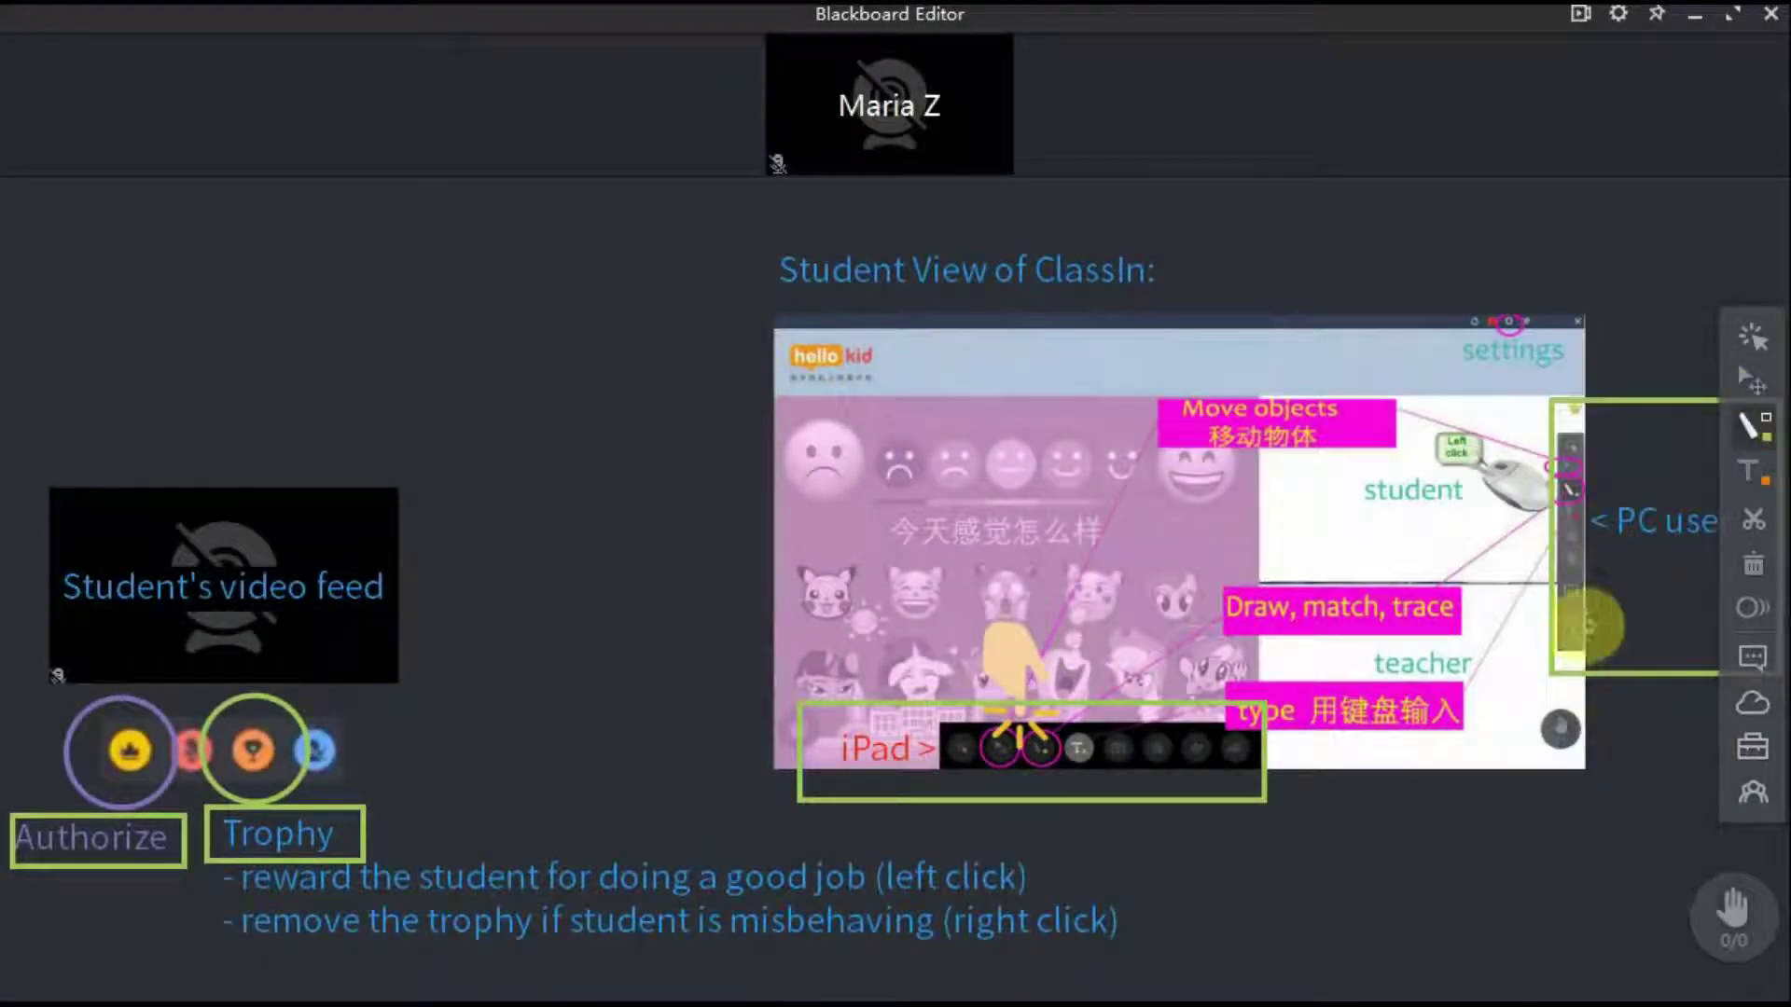
Delete the old green frames around the PC toolbar, iPad toolbar, Trophy and Authorize.
left_click(1751, 380)
left_click(1616, 673)
key("Delete")
left_click(1264, 788)
key("Delete")
left_click(362, 854)
key("Delete")
left_click(166, 867)
Draw new green boxes around the PC toolbar, Authorize, Trophy and the iPad toolbar.
left_click(1749, 424)
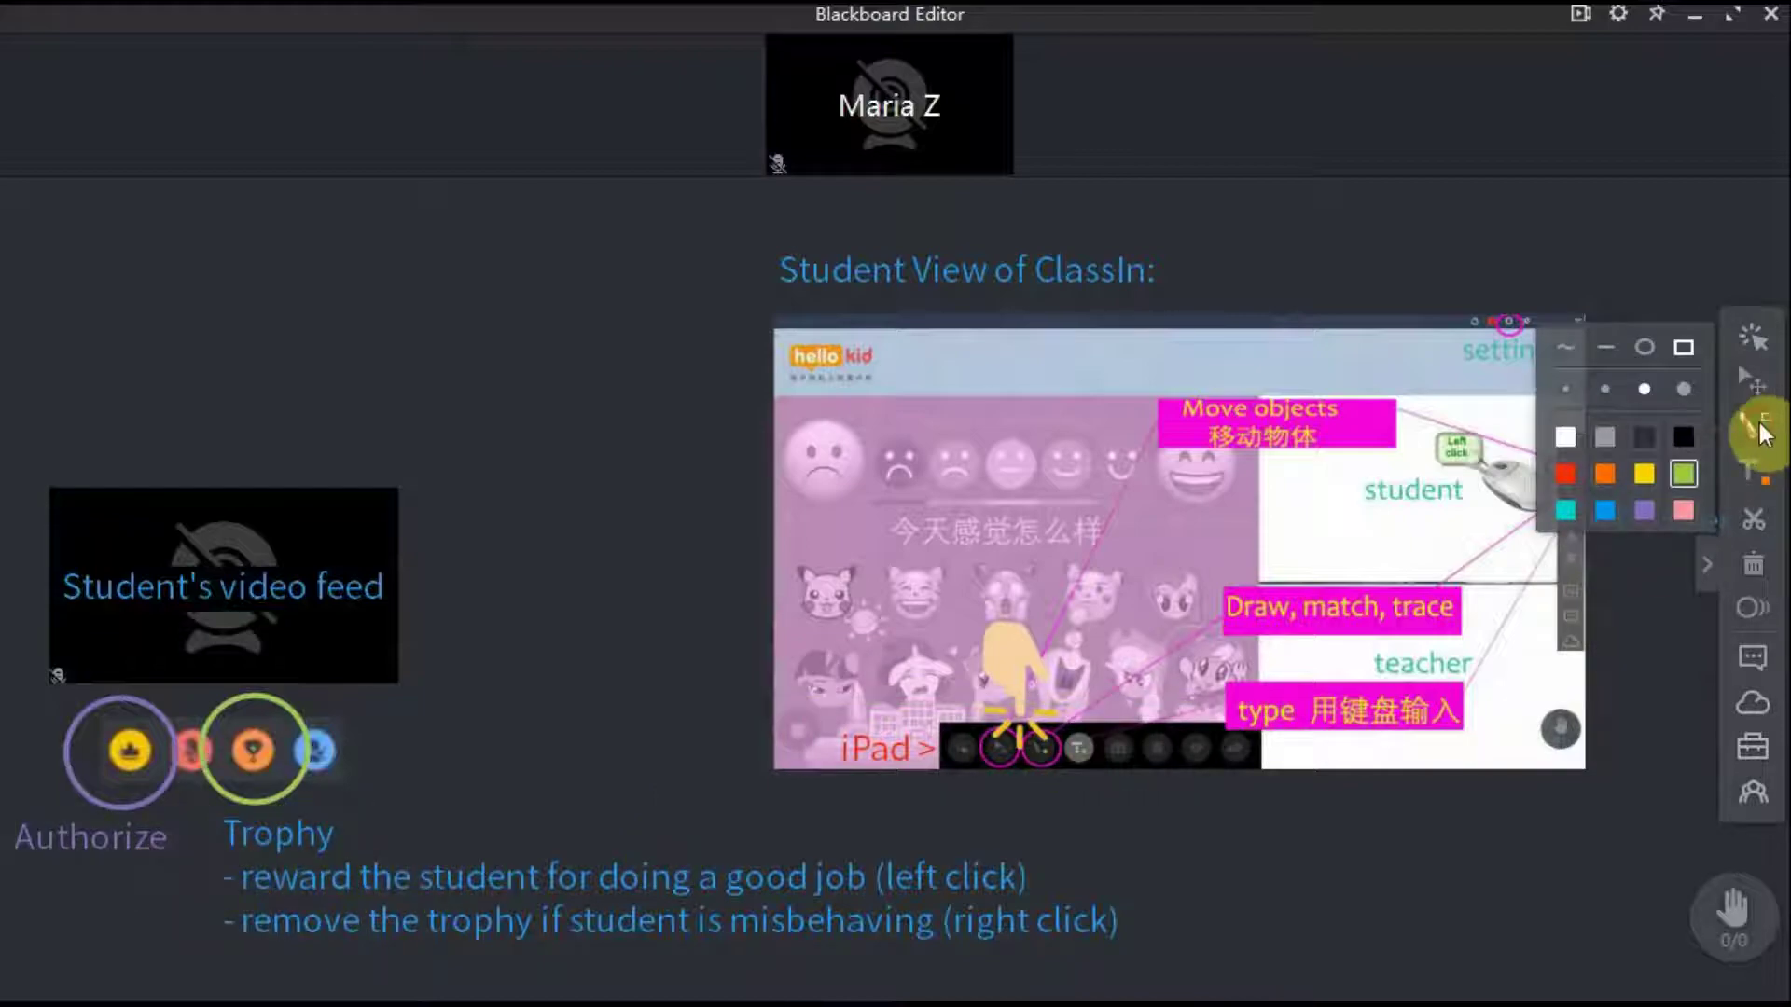
left_click_drag(1544, 422, 1776, 660)
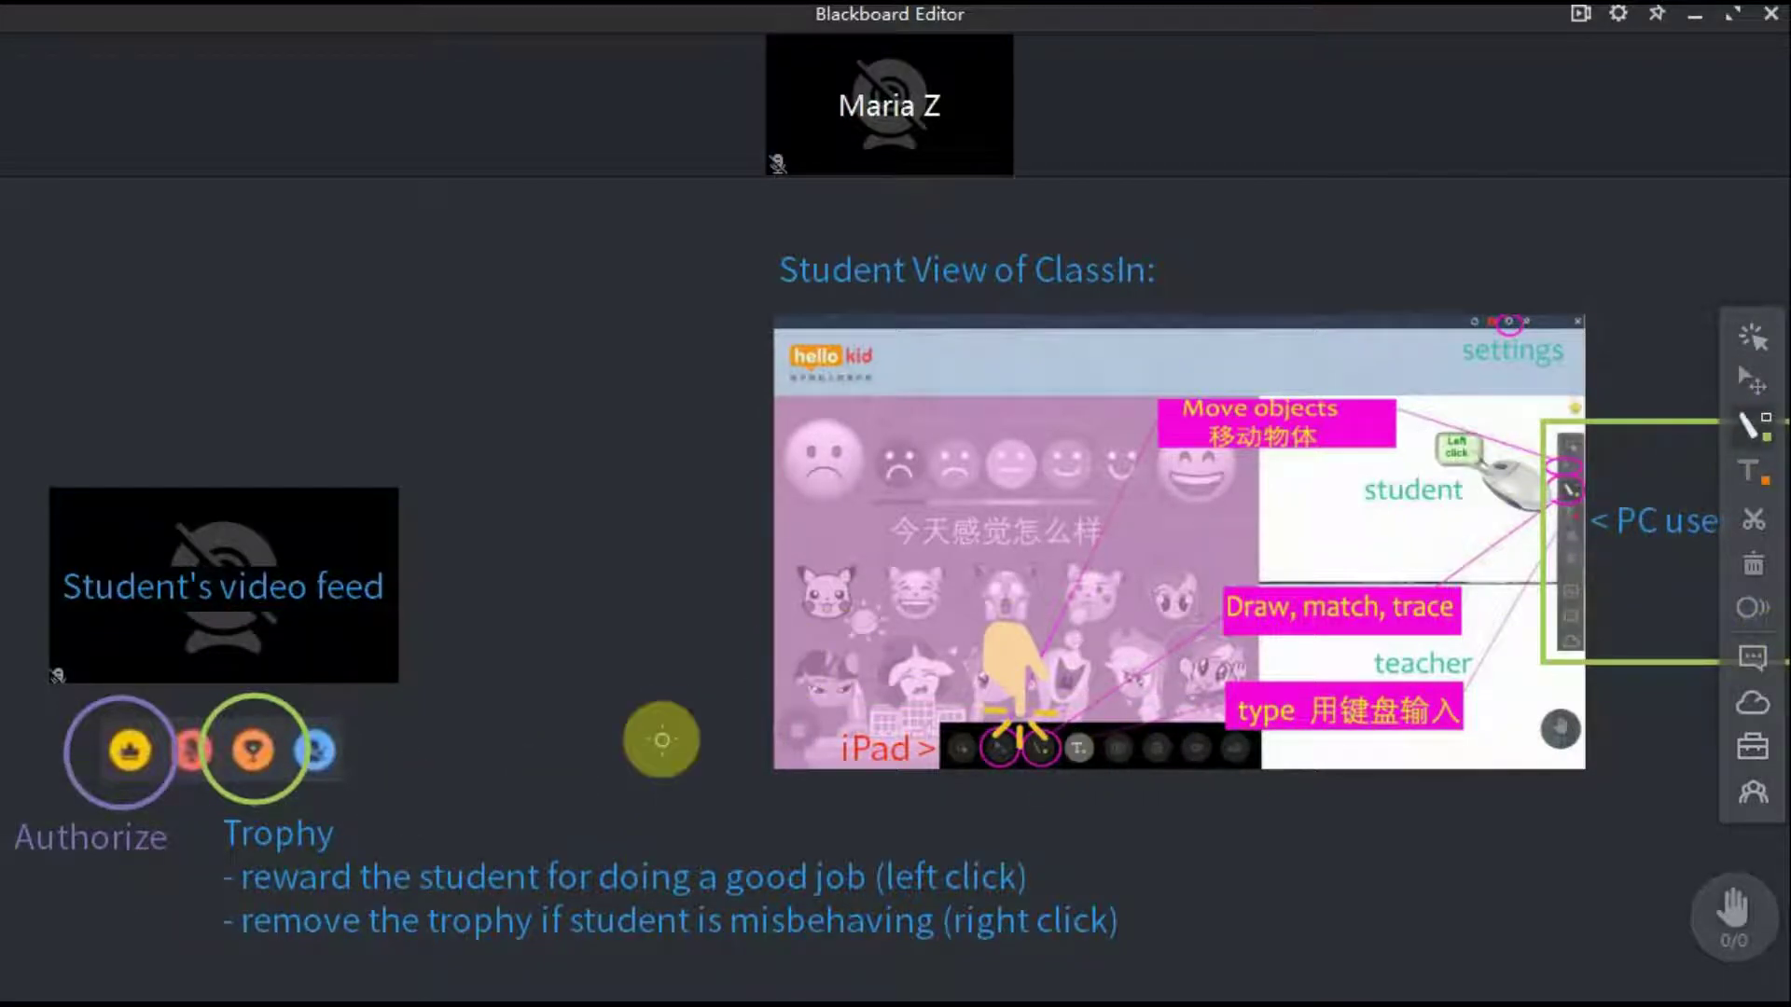
mouse_move(7, 802)
left_mouse_down()
mouse_move(124, 863)
mouse_move(190, 869)
left_mouse_up()
left_click_drag(210, 799, 378, 859)
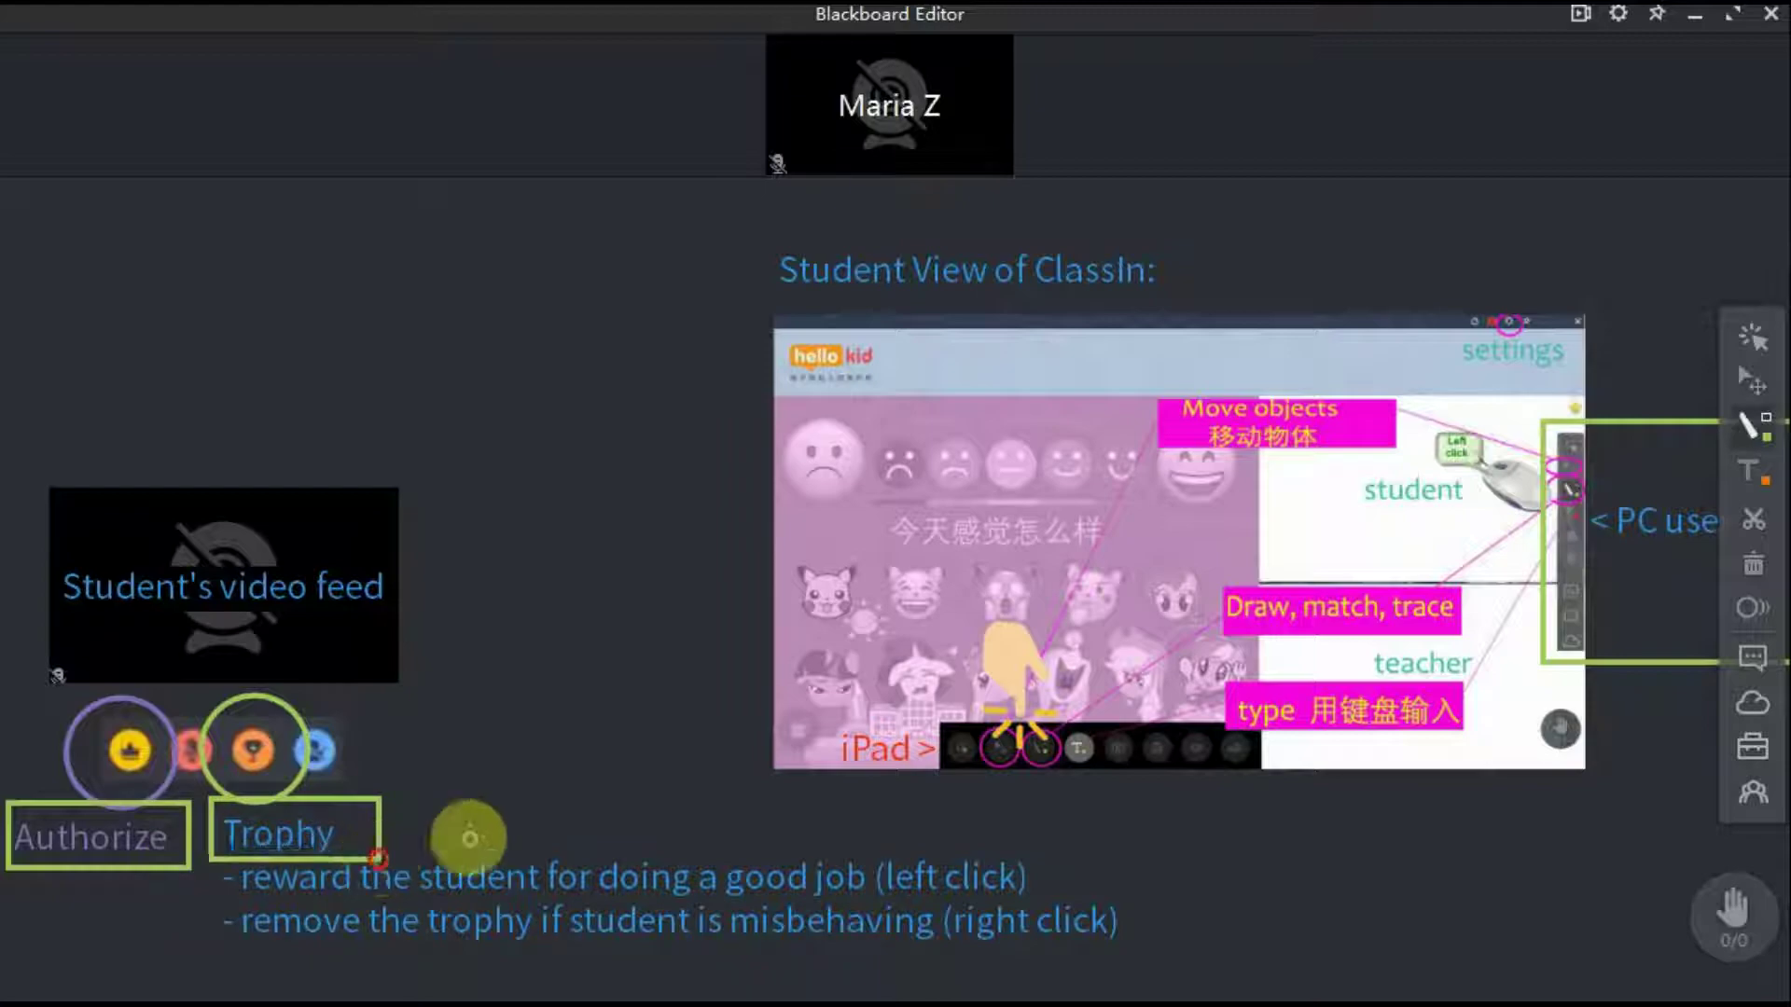
left_click_drag(844, 700, 1303, 794)
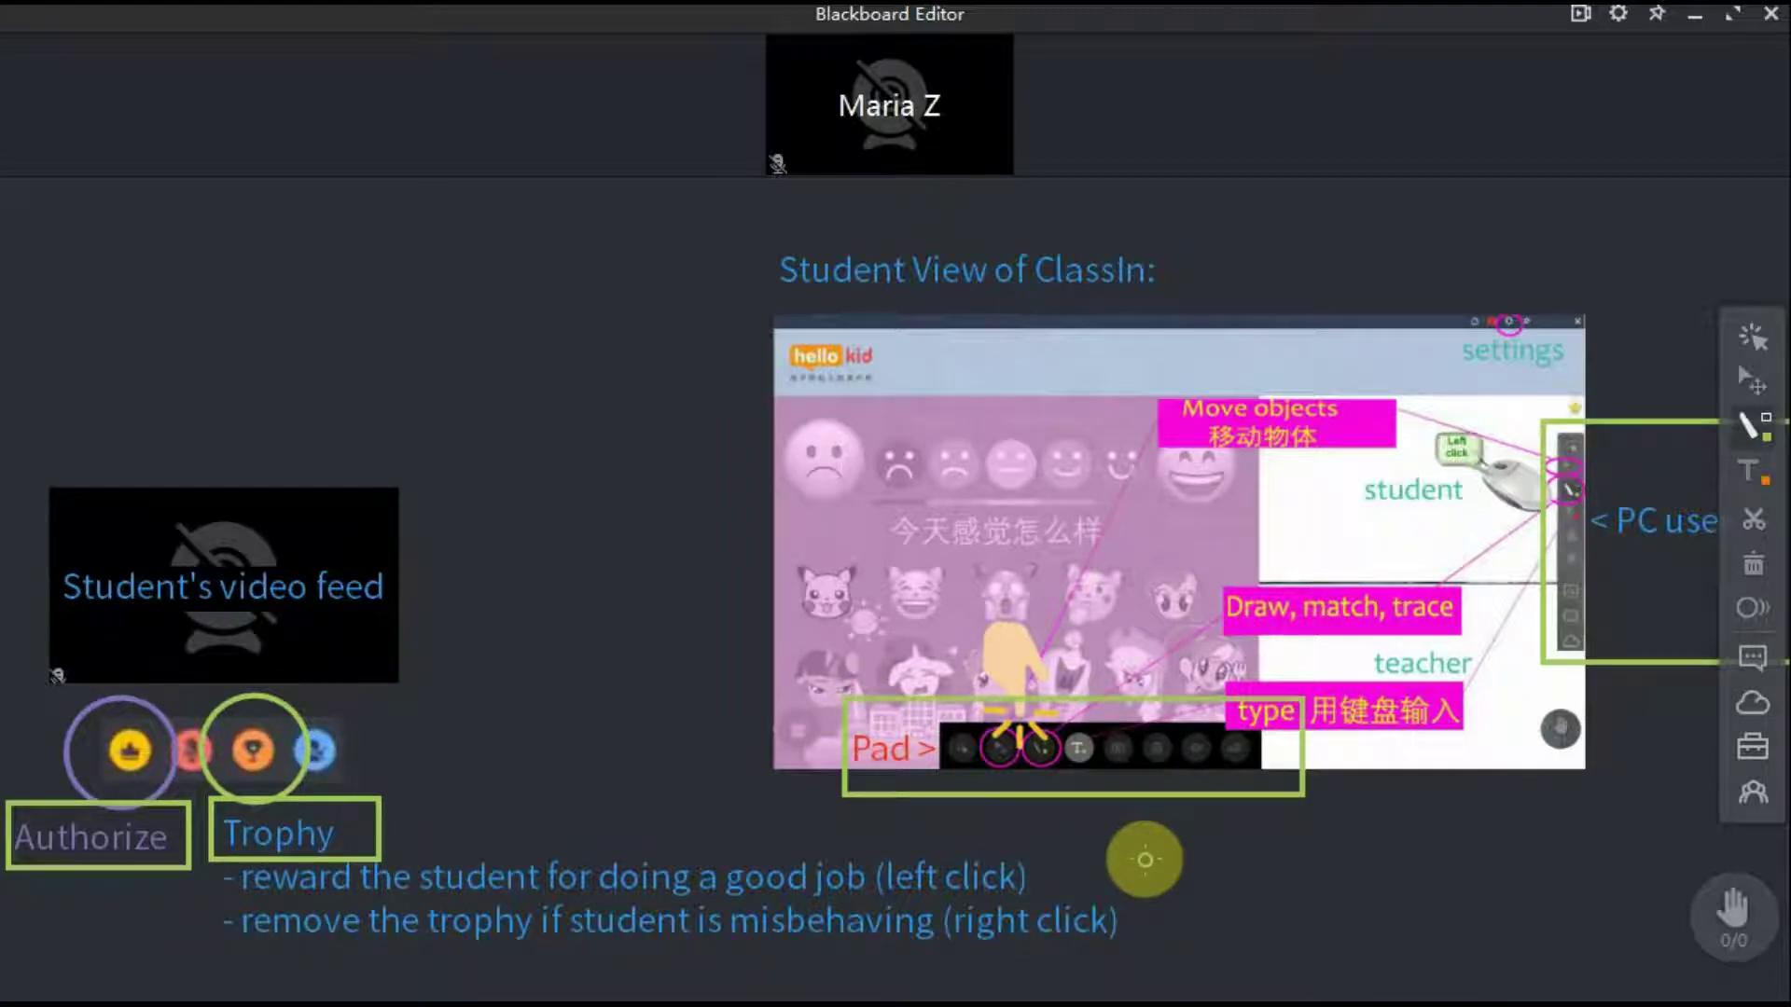
Try boxing the Ctrl + O line on the Additional shortcuts page, then delete those boxes.
scroll(1144, 859, "down", 8)
left_click_drag(21, 669, 464, 723)
left_click(1751, 381)
left_click_drag(570, 599, 464, 696)
key("Delete")
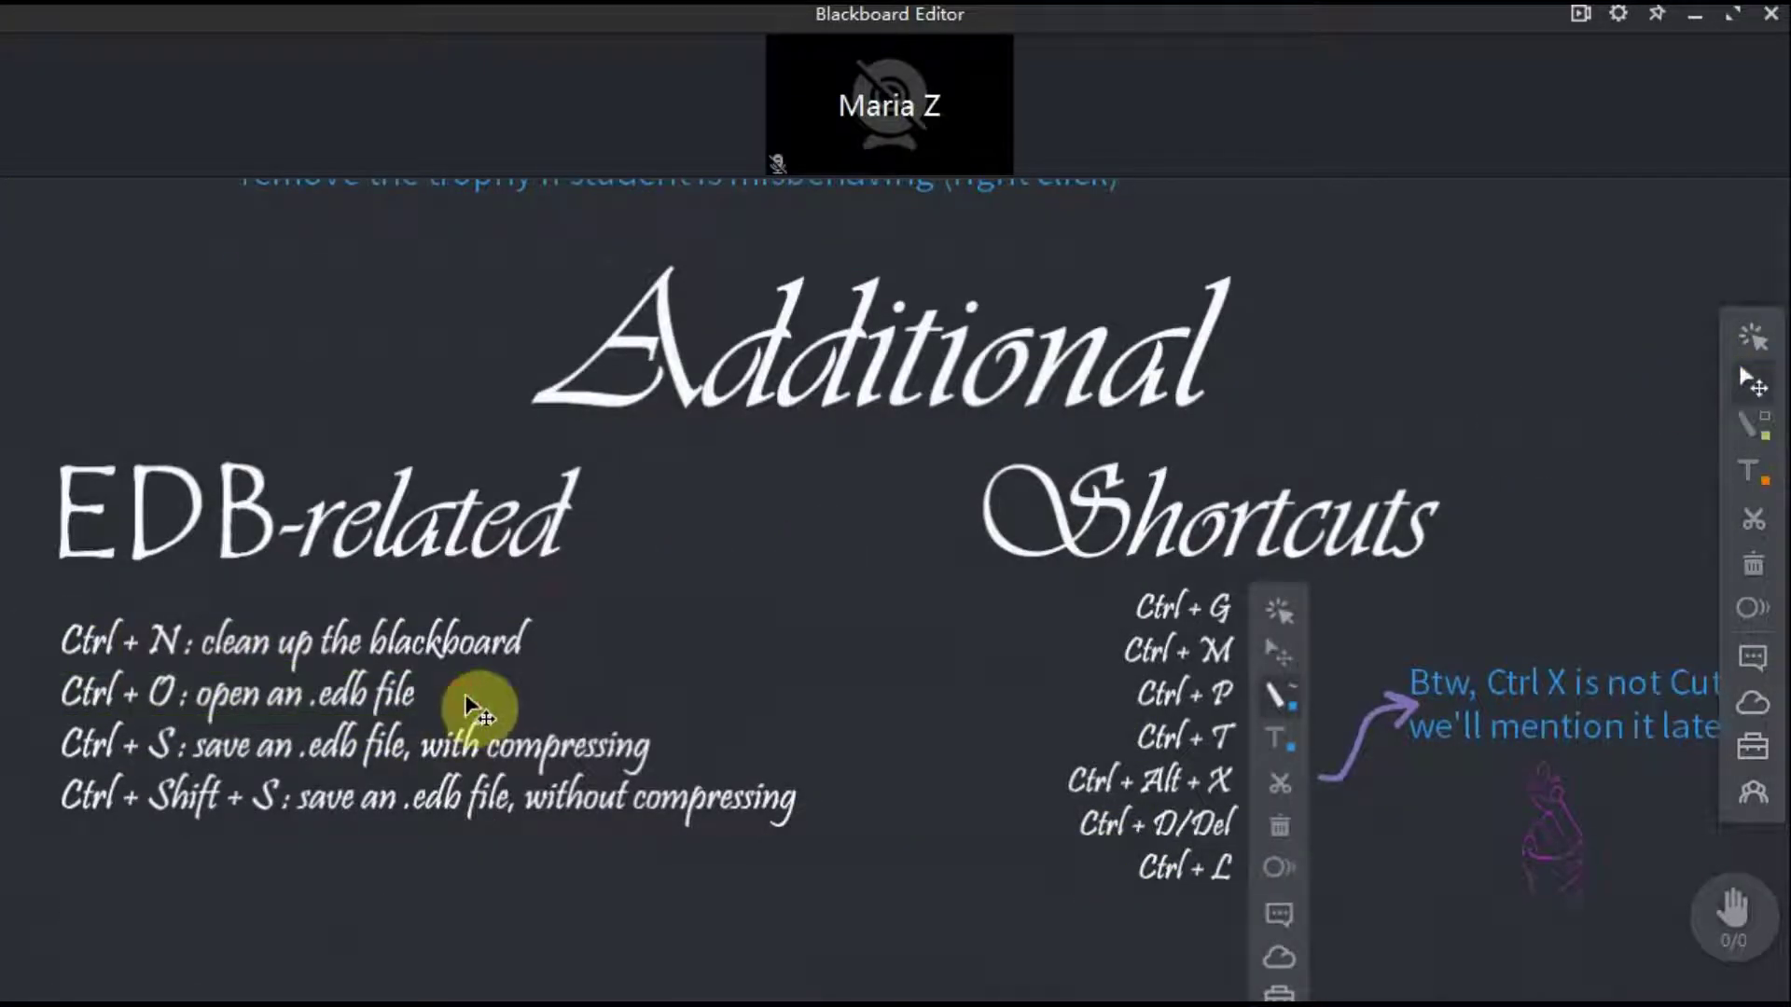
scroll(831, 667, "up", 8)
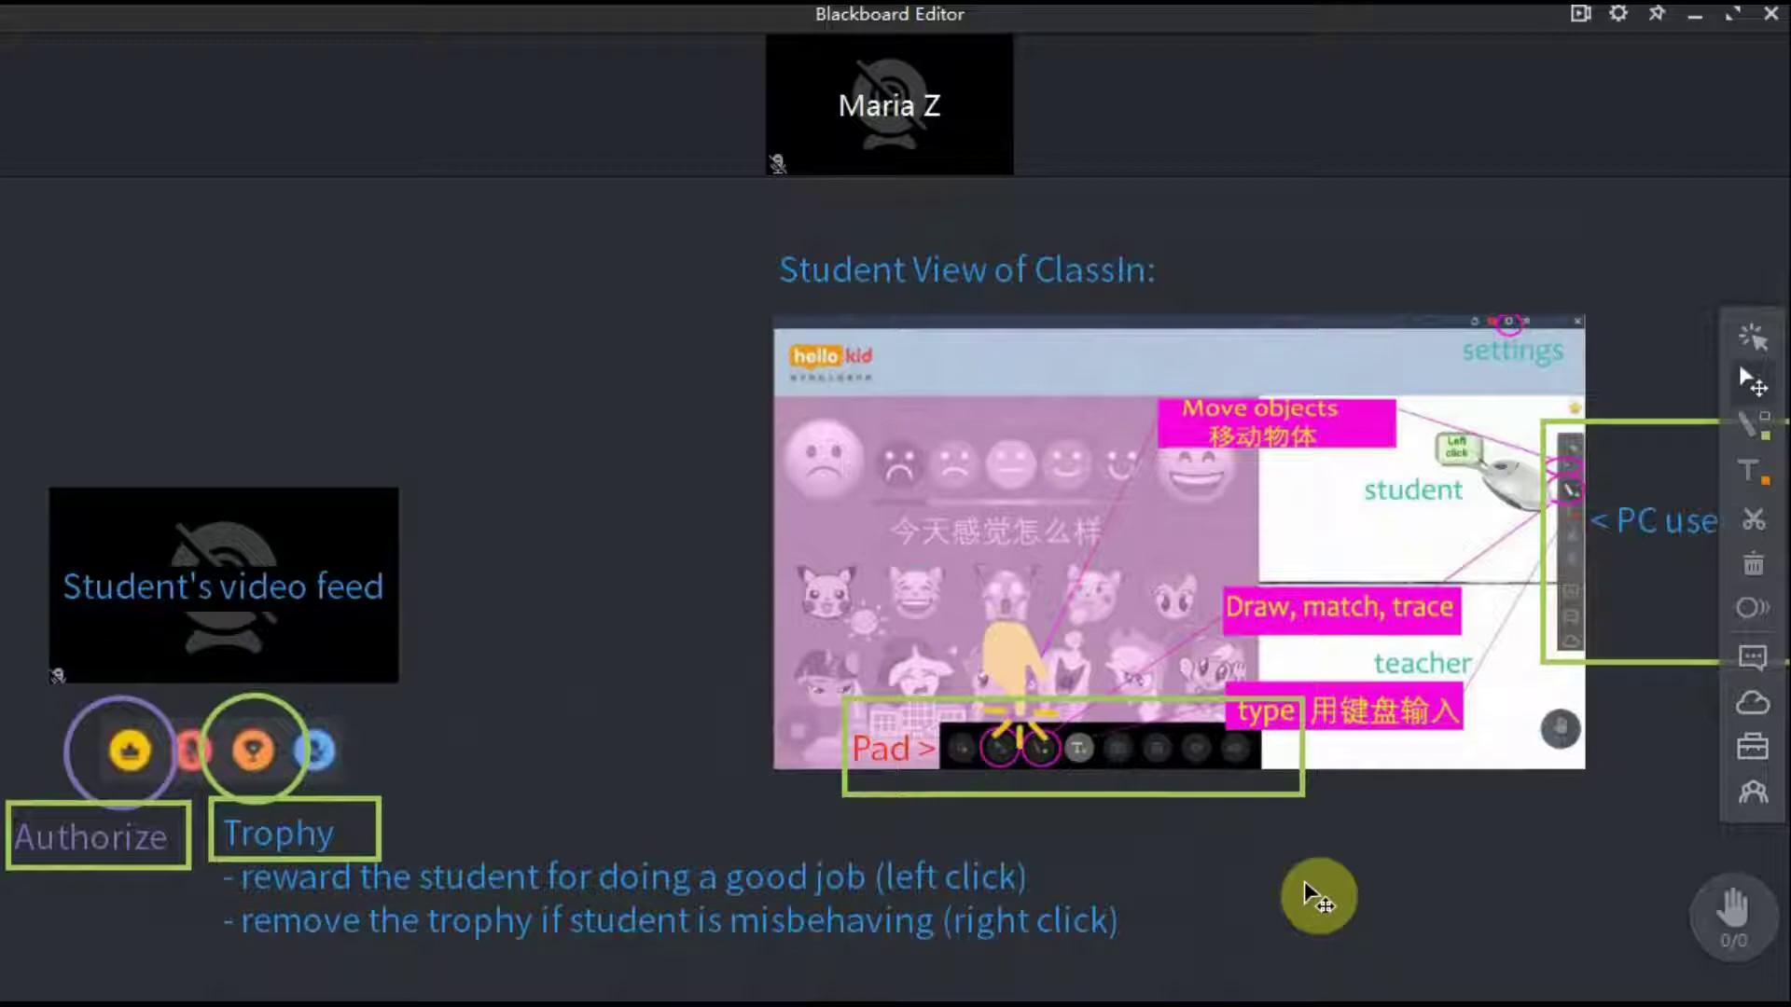
scroll(1306, 883, "down", 8)
Box the Ctrl + O, Ctrl + N and both Ctrl + S lines in green, then outline the three left panels.
left_click(1753, 428)
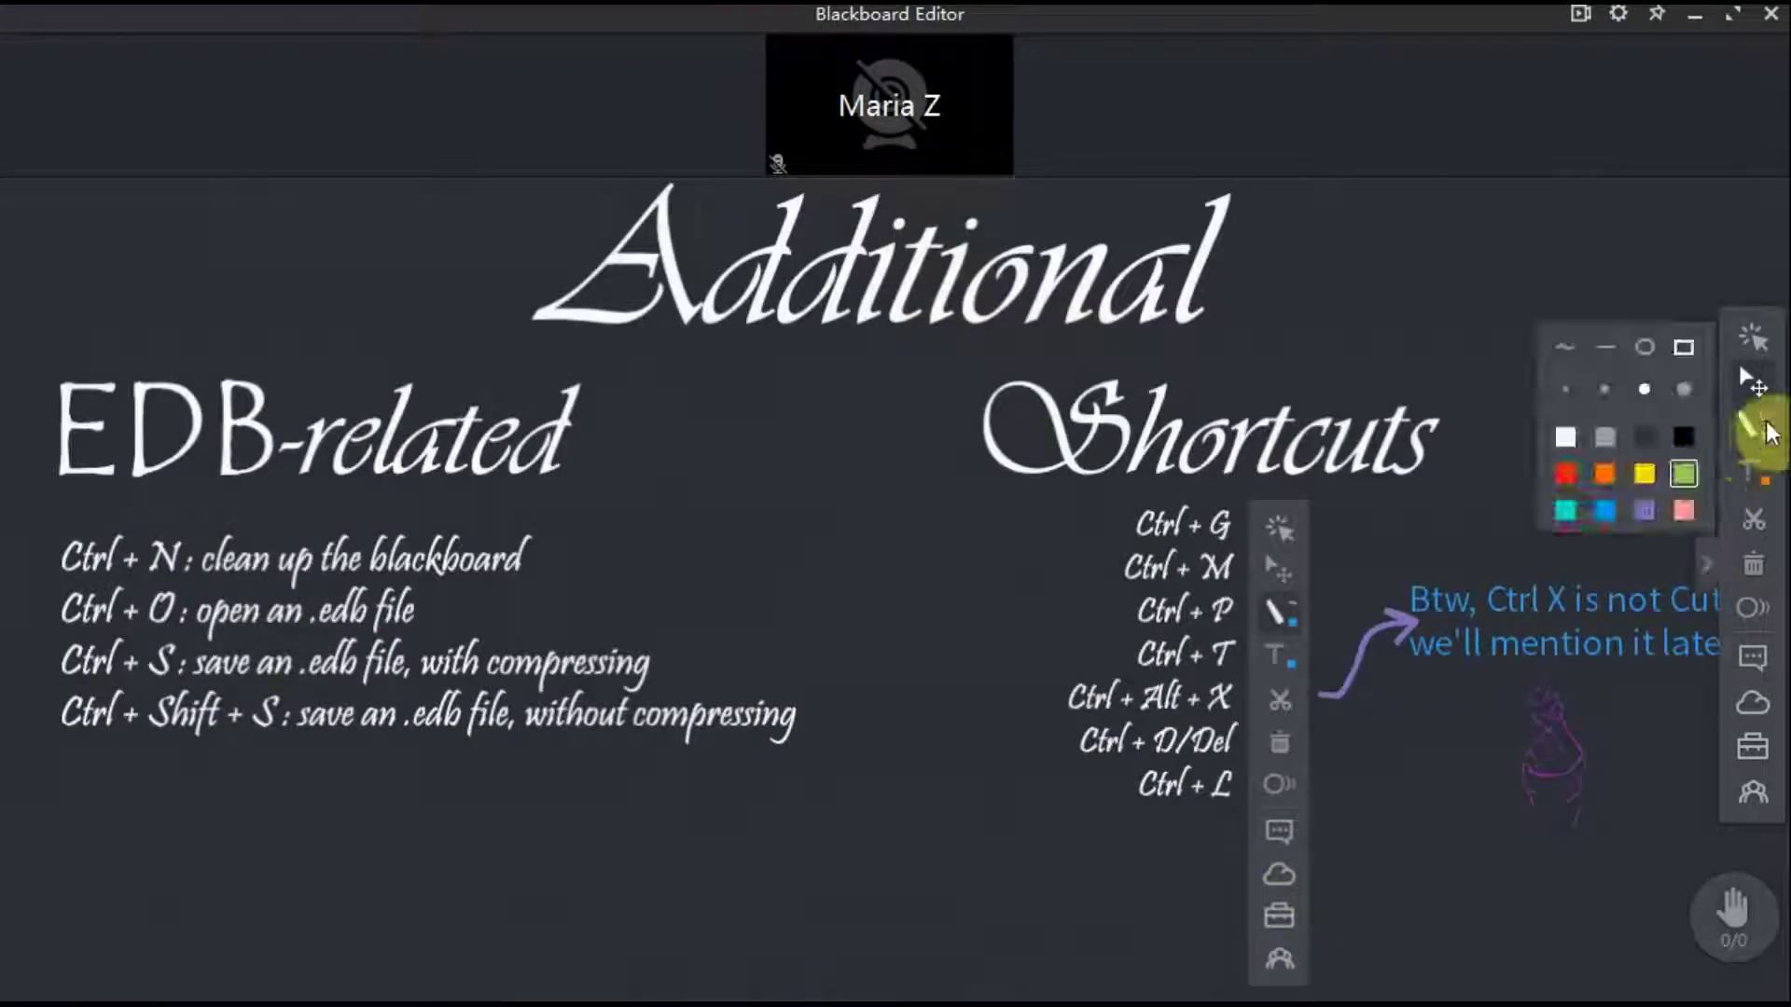
left_click_drag(42, 579, 471, 638)
left_click(1736, 754)
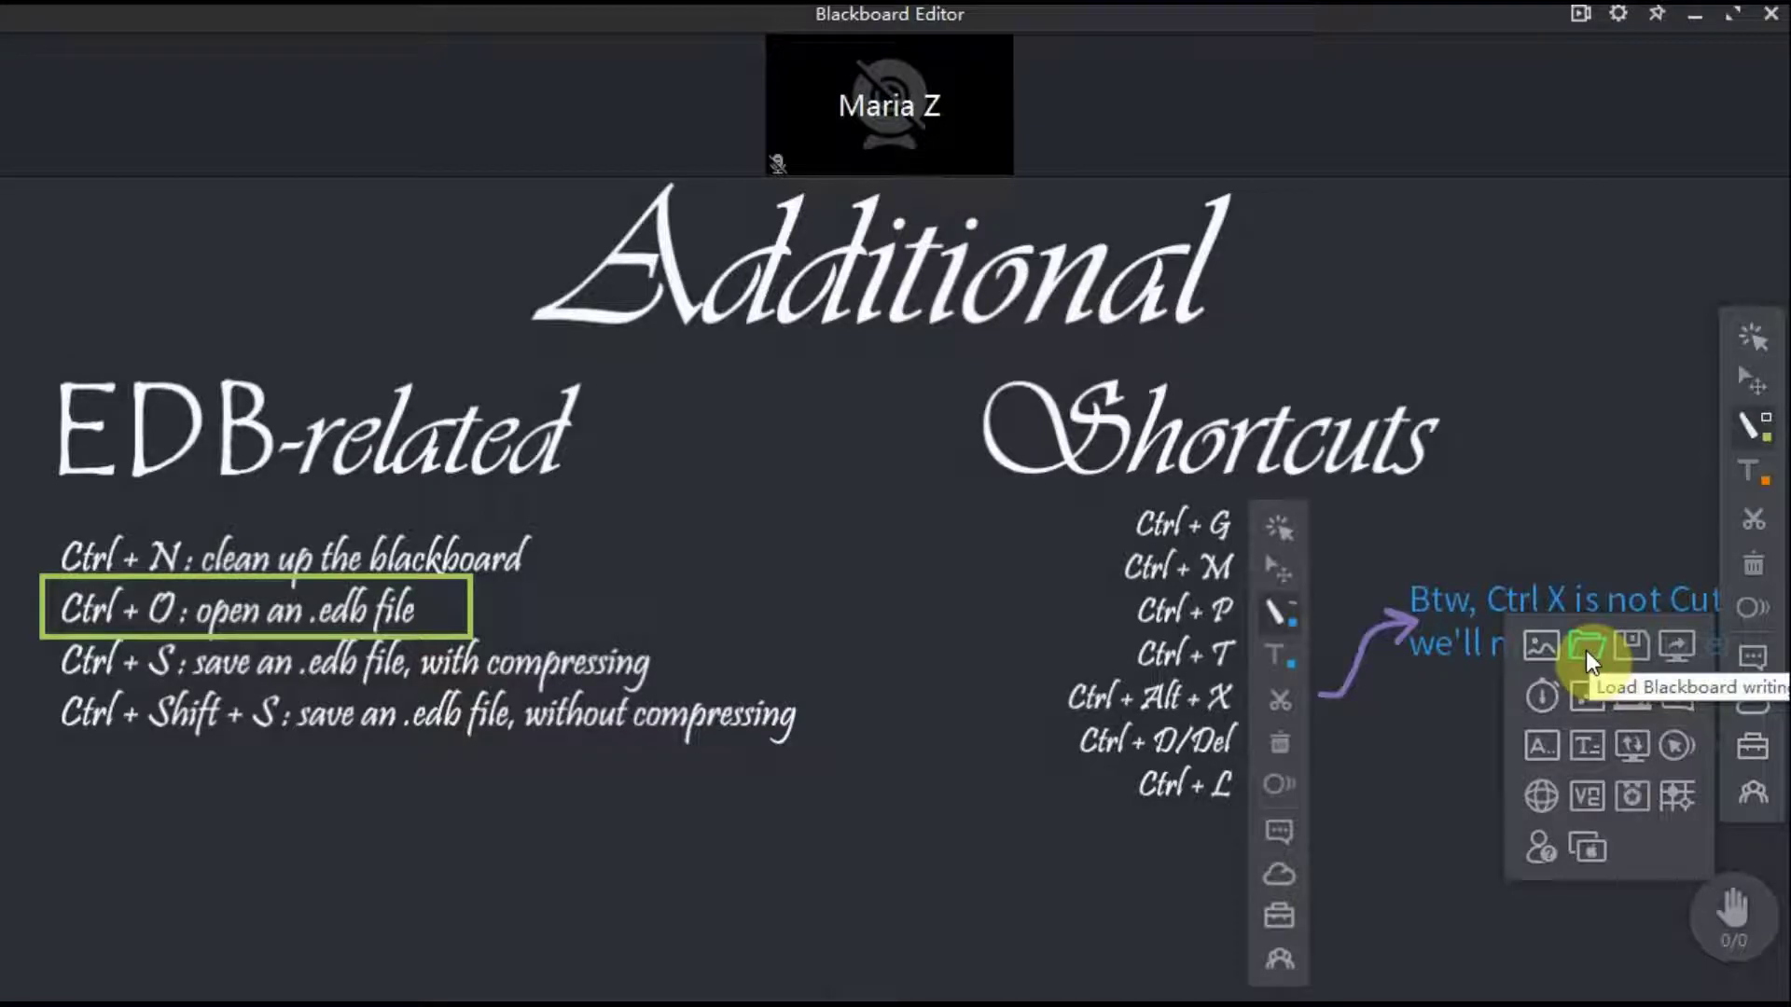
mouse_move(34, 515)
left_mouse_down()
mouse_move(149, 560)
mouse_move(553, 586)
left_mouse_up()
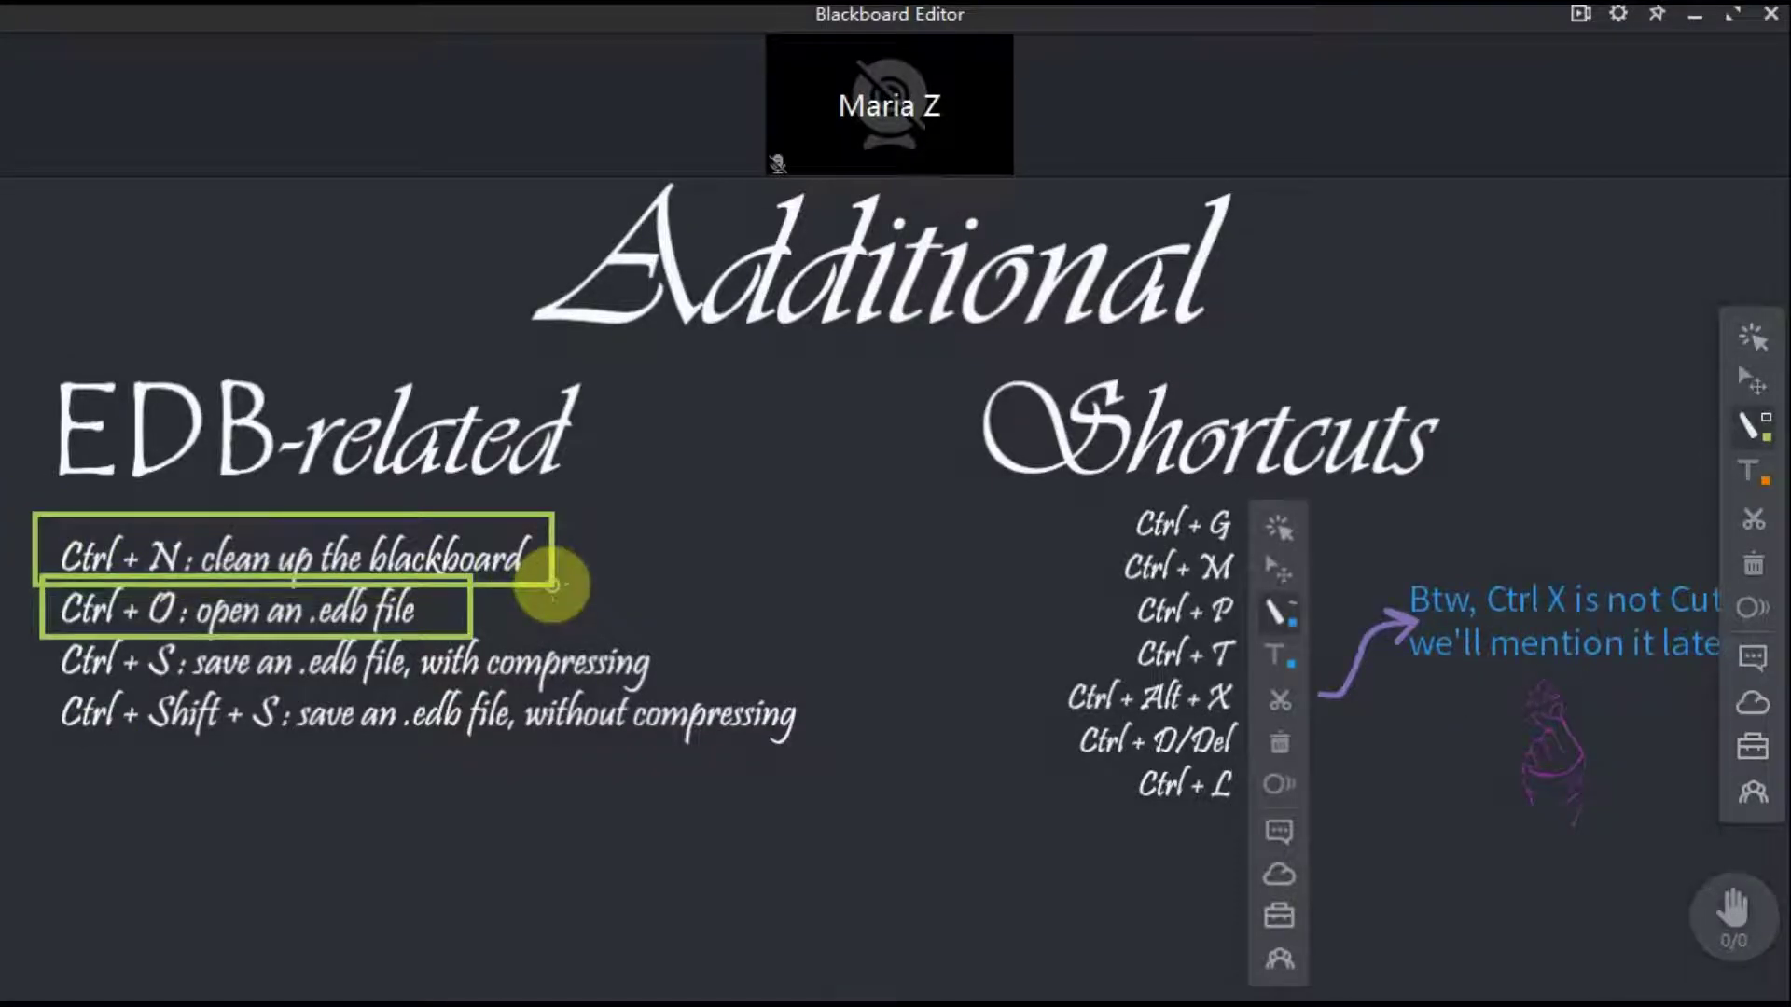
left_click_drag(35, 643, 851, 758)
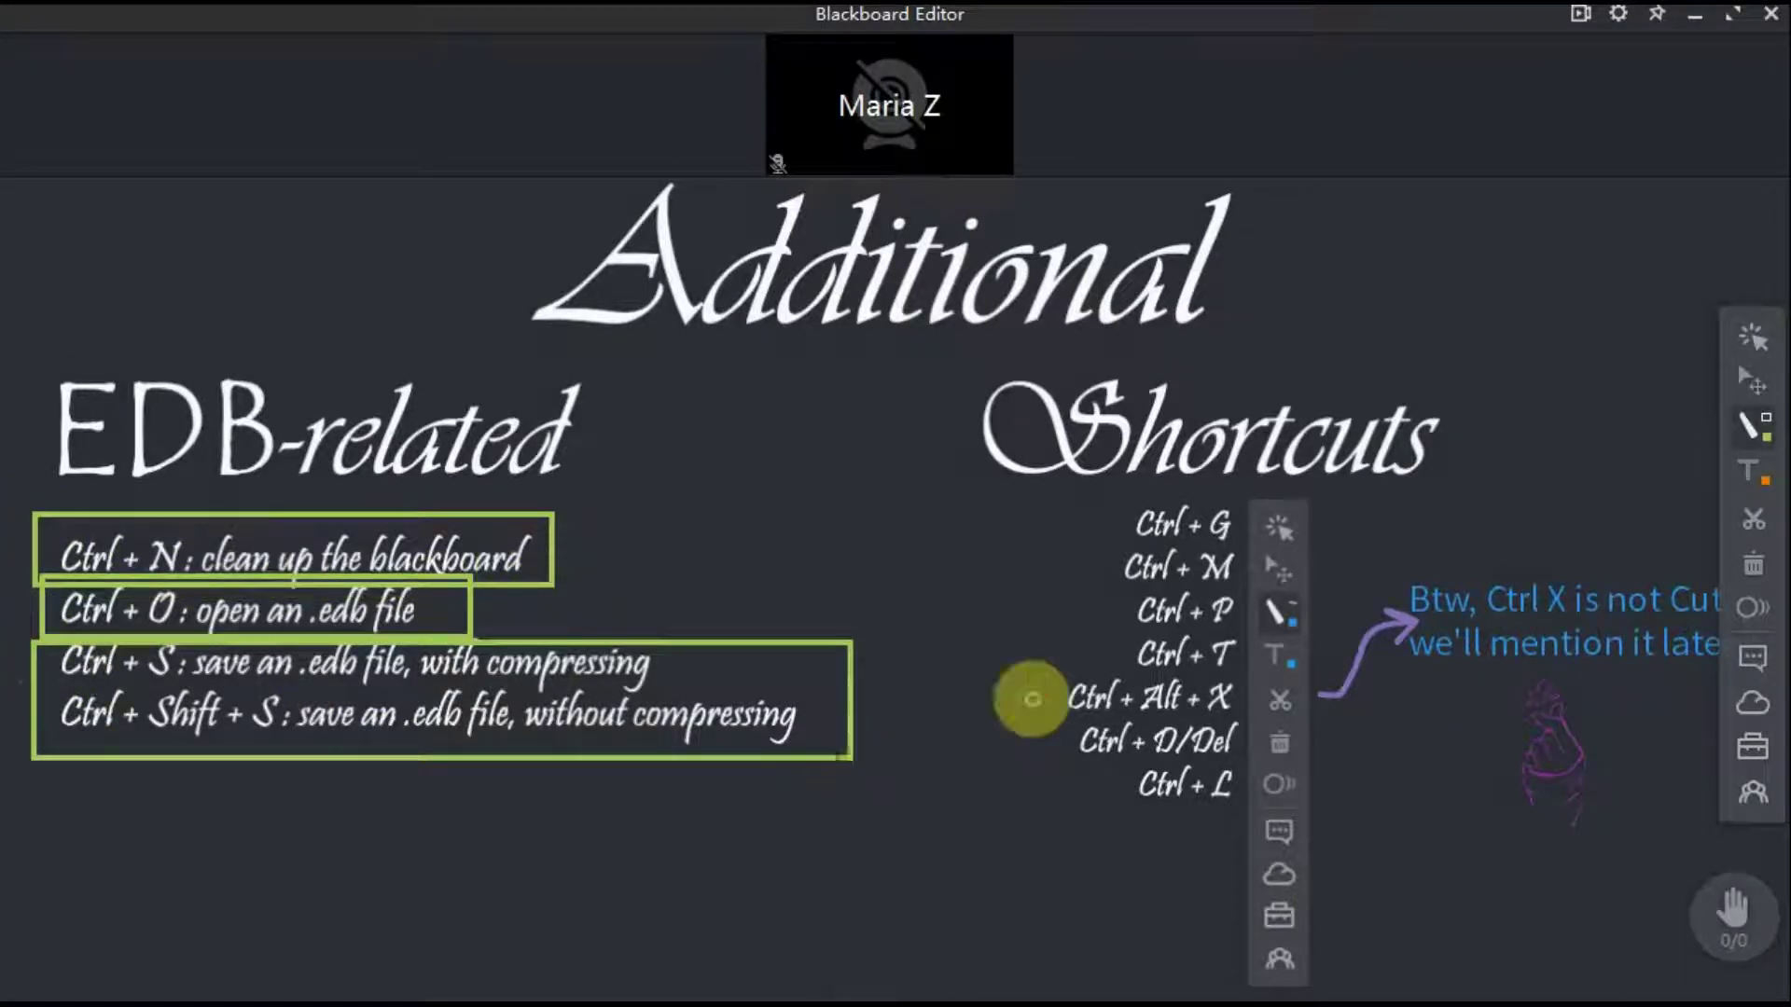
left_click(1753, 746)
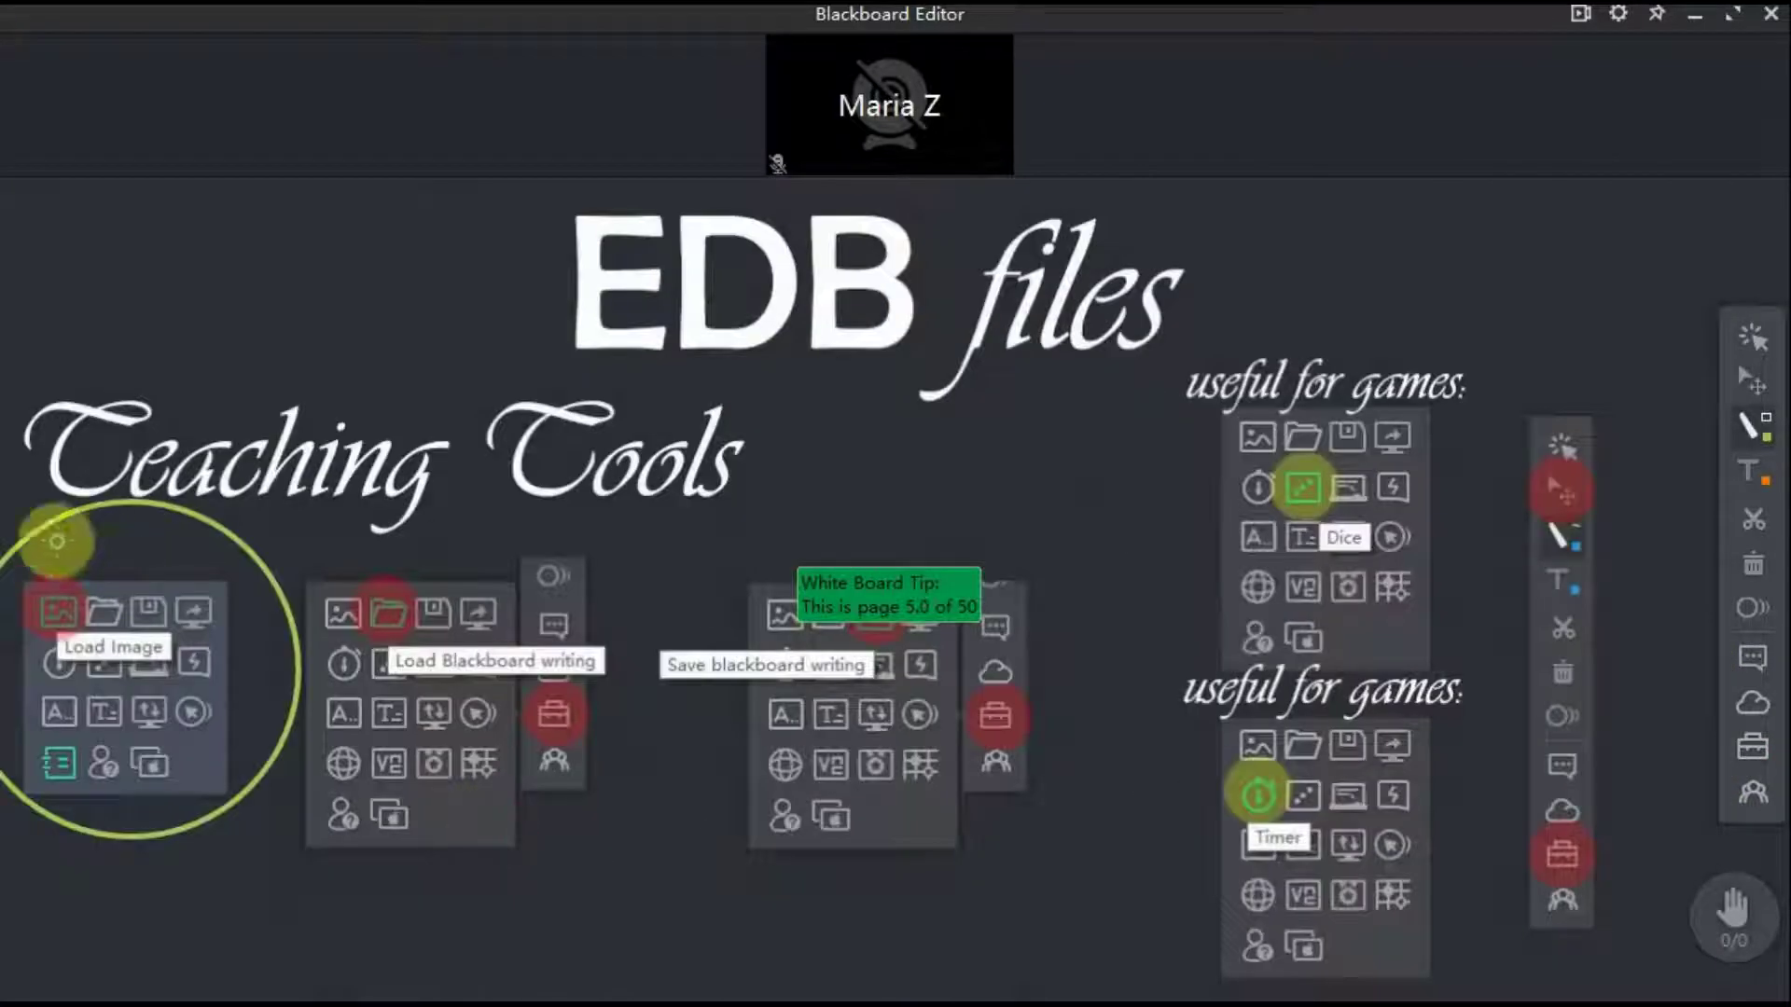
left_click_drag(13, 514, 1115, 917)
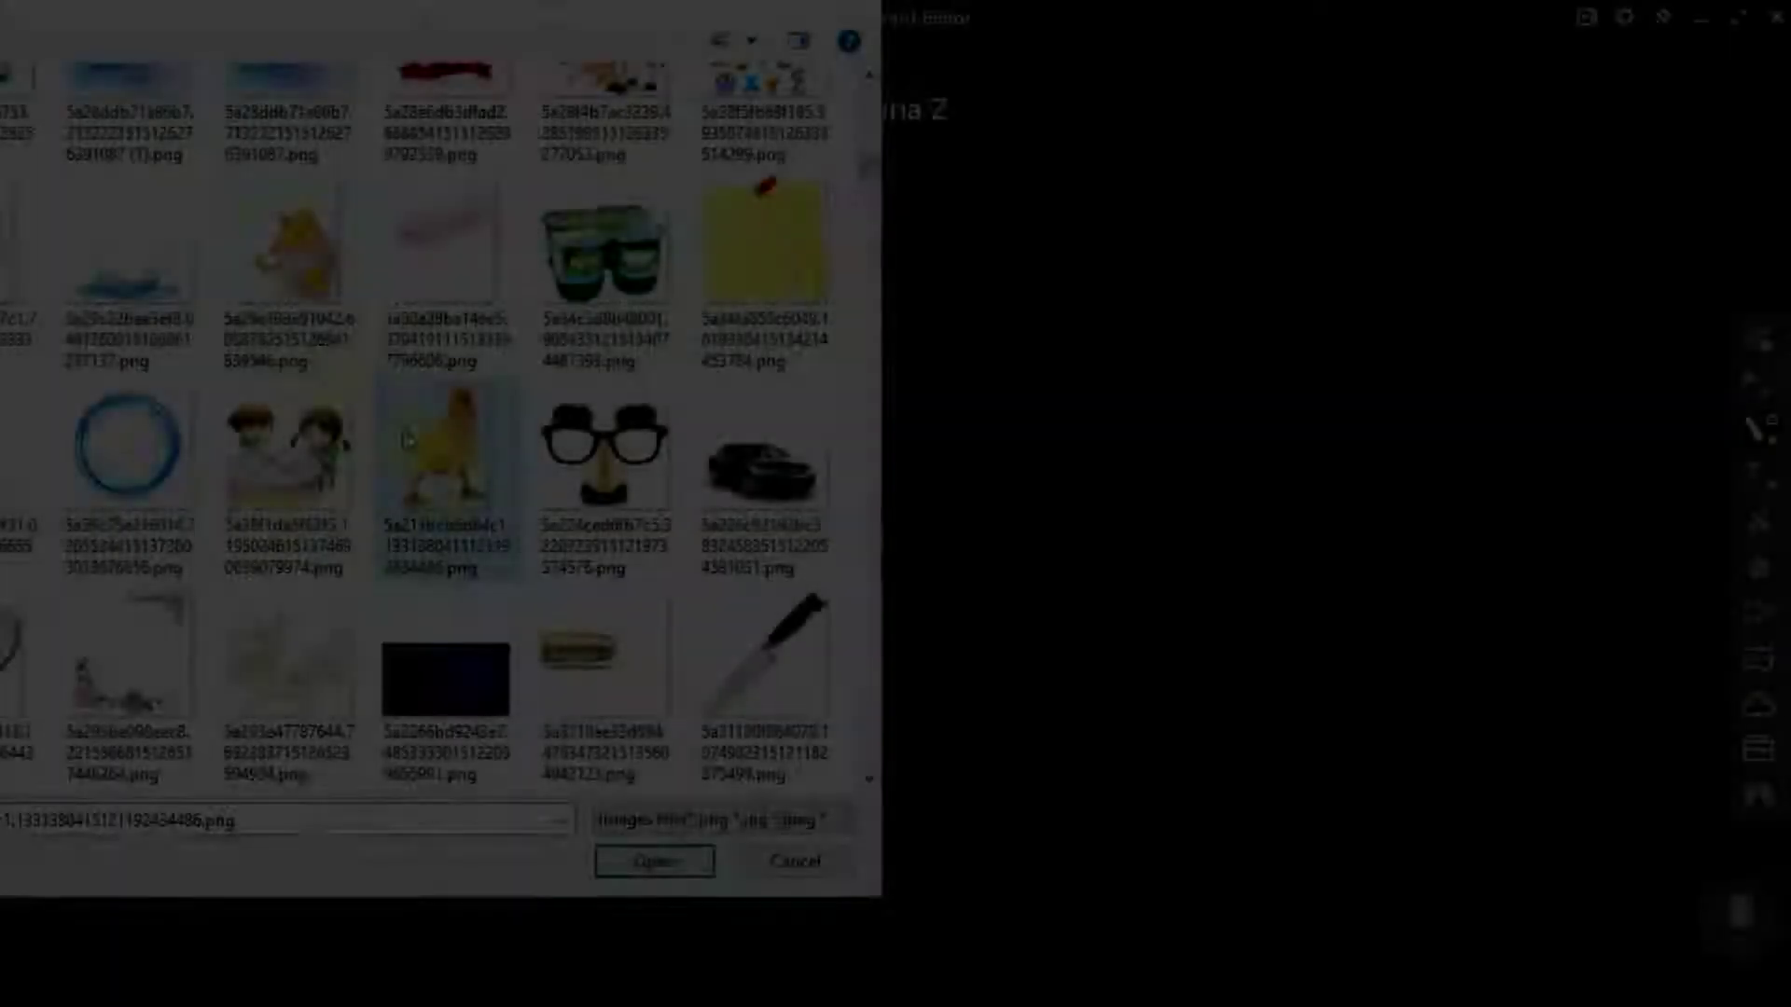
Insert the duck, fox and lion images onto the board.
left_click(294, 251, "ctrl")
left_click(13, 257, "ctrl")
left_click(743, 267, "ctrl")
left_click(655, 861)
Shrink and place the duck image, and move a smaller sticky note beside it.
left_click_drag(467, 653, 1250, 572)
left_click_drag(1519, 212, 1187, 644)
left_click_drag(1064, 821, 1248, 471)
left_click(832, 532)
left_click_drag(933, 254, 460, 720)
left_click_drag(384, 864, 1676, 439)
Resize and arrange the fox and lion pictures side by side, tilting the fox slightly.
left_click_drag(811, 290, 1039, 284)
left_click_drag(755, 680, 591, 743)
left_click_drag(919, 240, 545, 694)
left_click_drag(443, 883, 813, 523)
left_click_drag(914, 330, 837, 288)
left_click(392, 355)
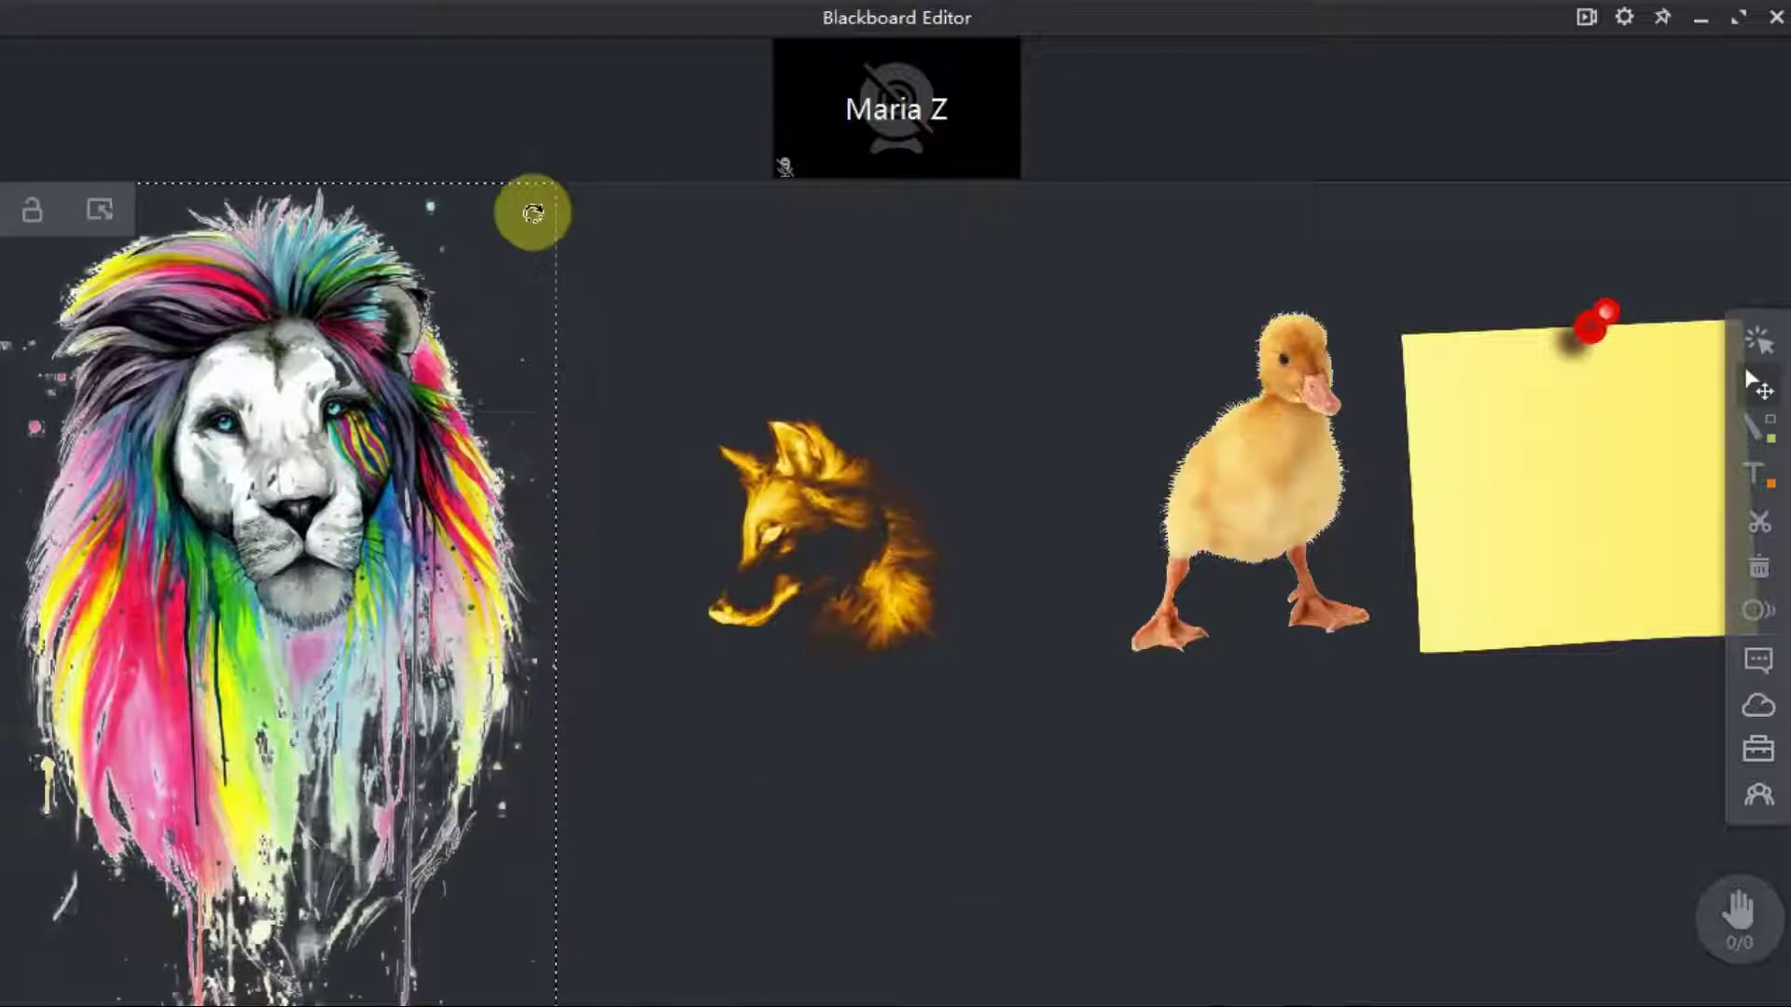
left_click_drag(558, 184, 260, 634)
left_click_drag(140, 783, 407, 503)
Place the sticky note behind the duck and try selecting the note together with the duck.
left_click_drag(1421, 486, 381, 682)
left_click_drag(521, 670, 1509, 466)
left_click(1488, 468)
left_click(1271, 475, "ctrl")
left_click(1252, 797)
left_click(1270, 474, "ctrl")
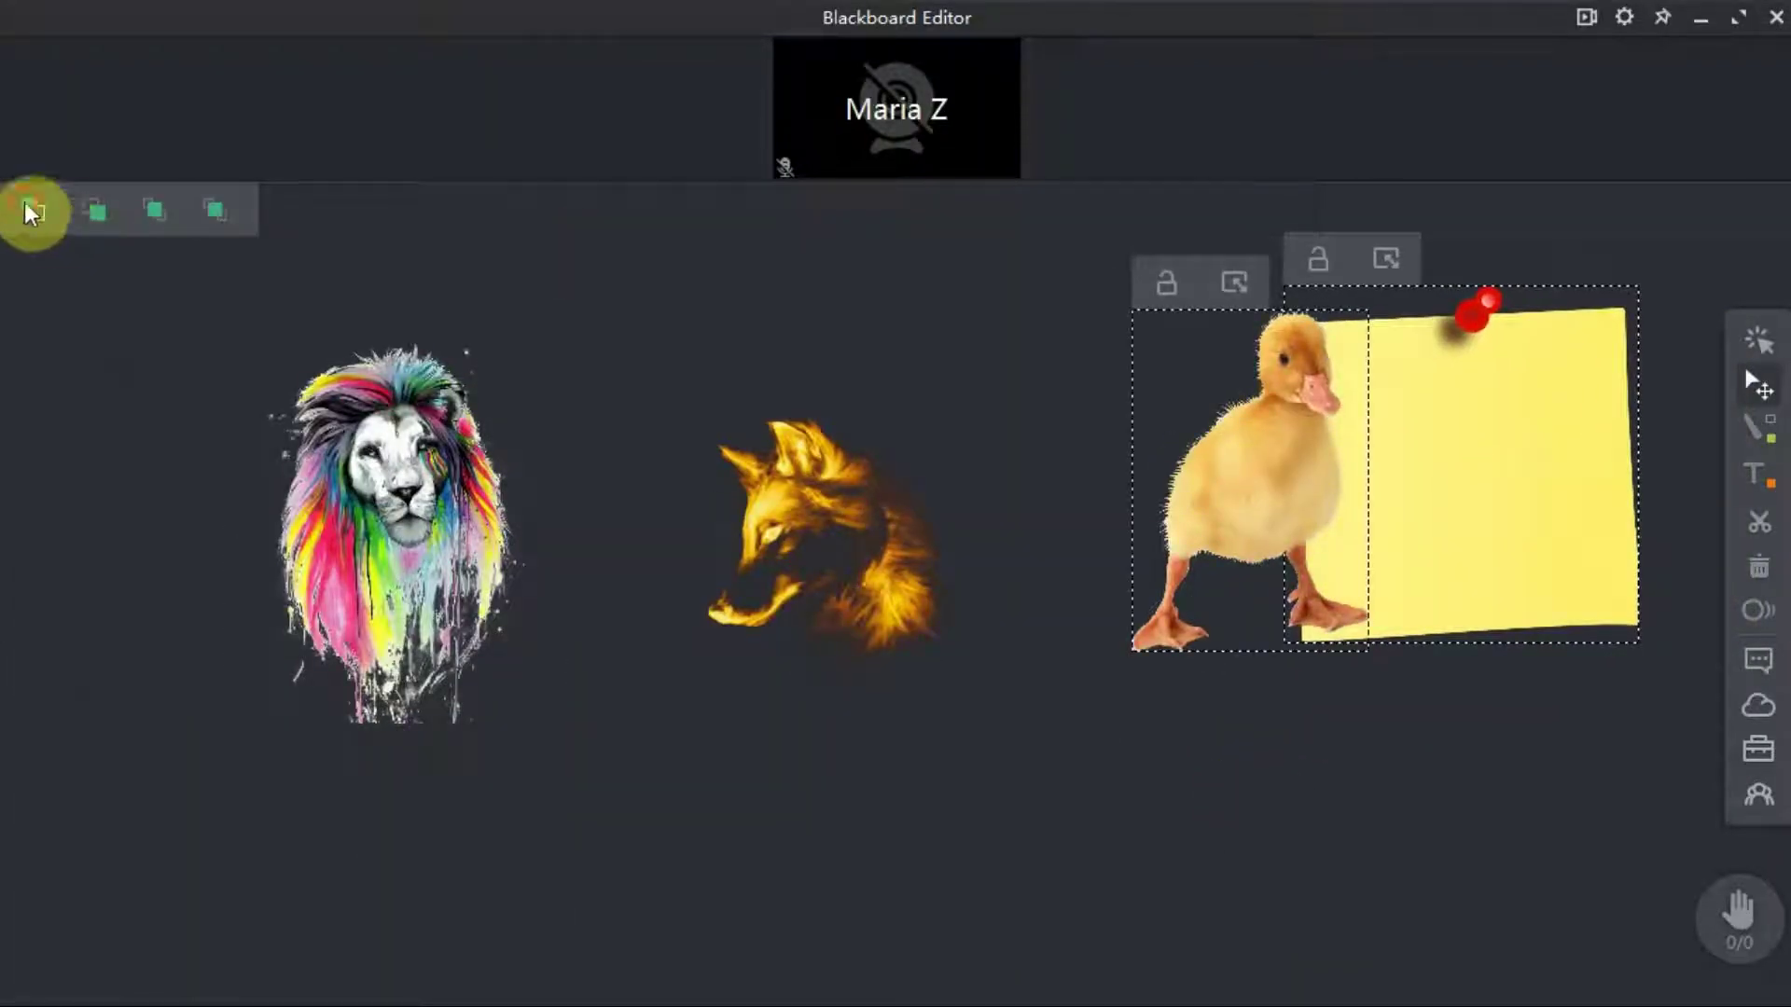
left_click(1250, 793)
Cover the duck, fox and lion with copies of the sticky note.
mouse_move(1483, 583)
left_mouse_down()
mouse_move(508, 569)
mouse_move(1462, 591)
left_mouse_up()
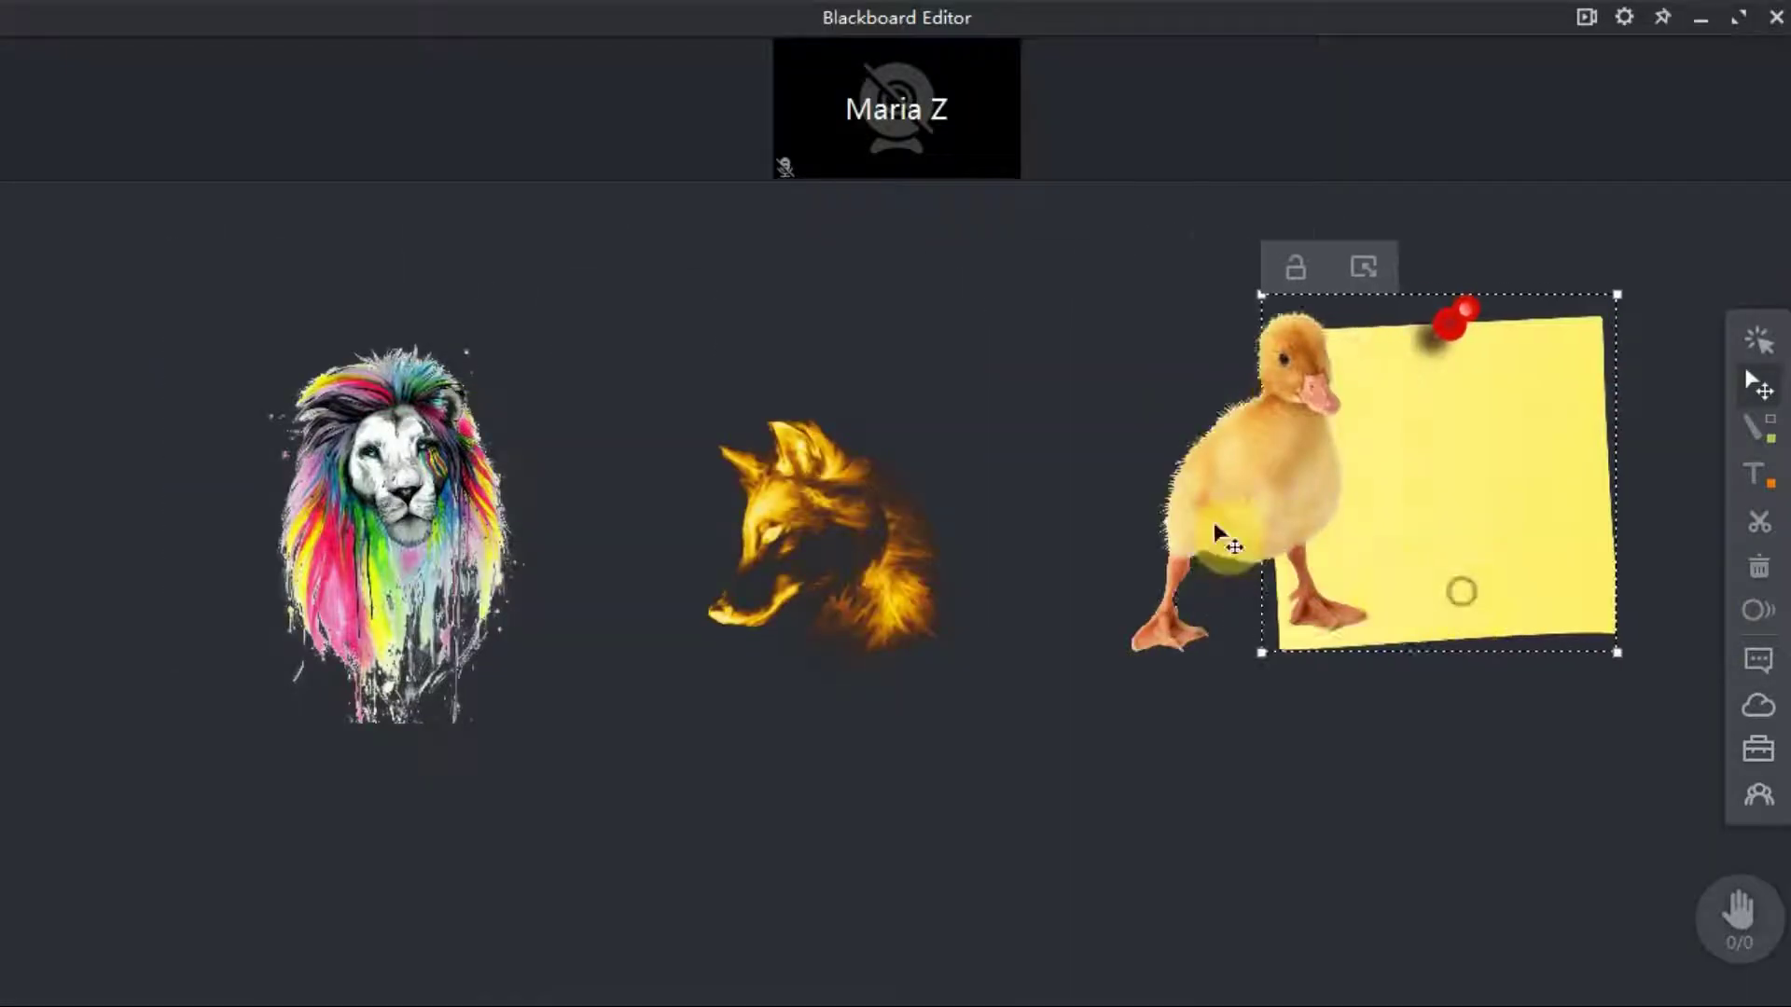
left_click(1231, 522, "ctrl")
left_click(155, 211)
left_click_drag(1359, 660, 1314, 527)
left_click_drag(768, 729, 899, 545)
left_click_drag(939, 600, 479, 584)
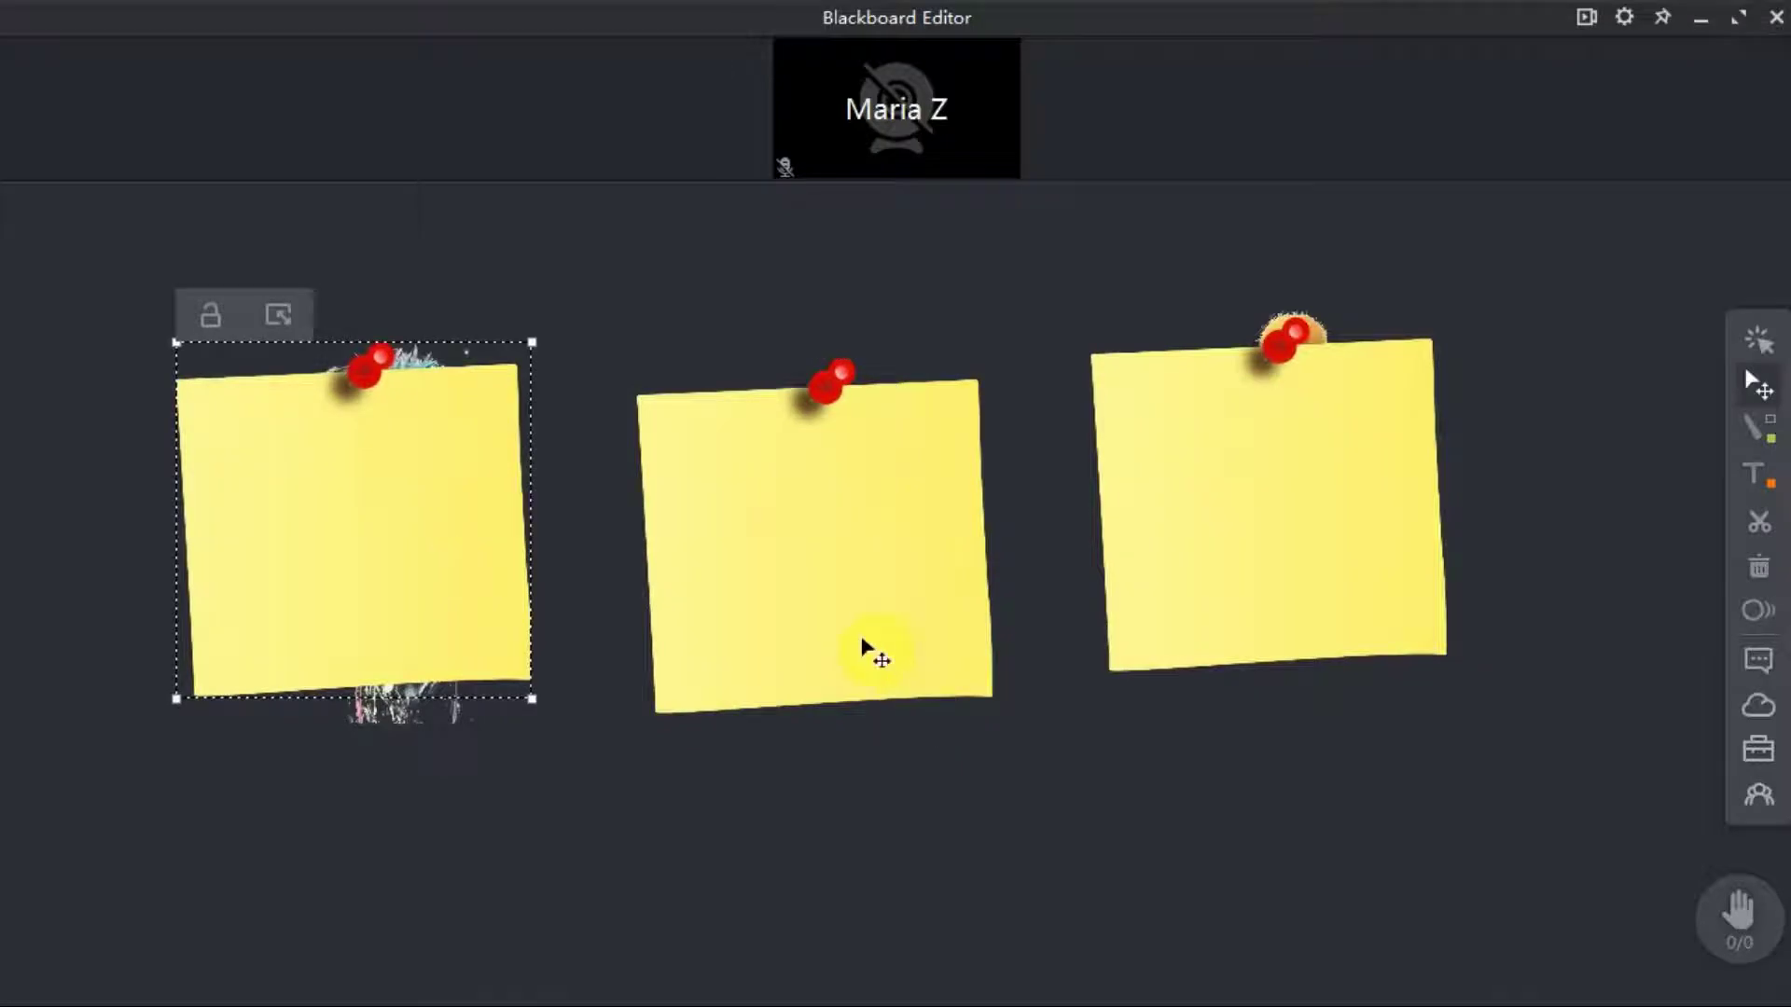
Label the three notes Riddle 1, Riddle 2 and Riddle 3, then choose Save blackboard.
left_click(1757, 475)
left_click(195, 496)
type("Riddle 1")
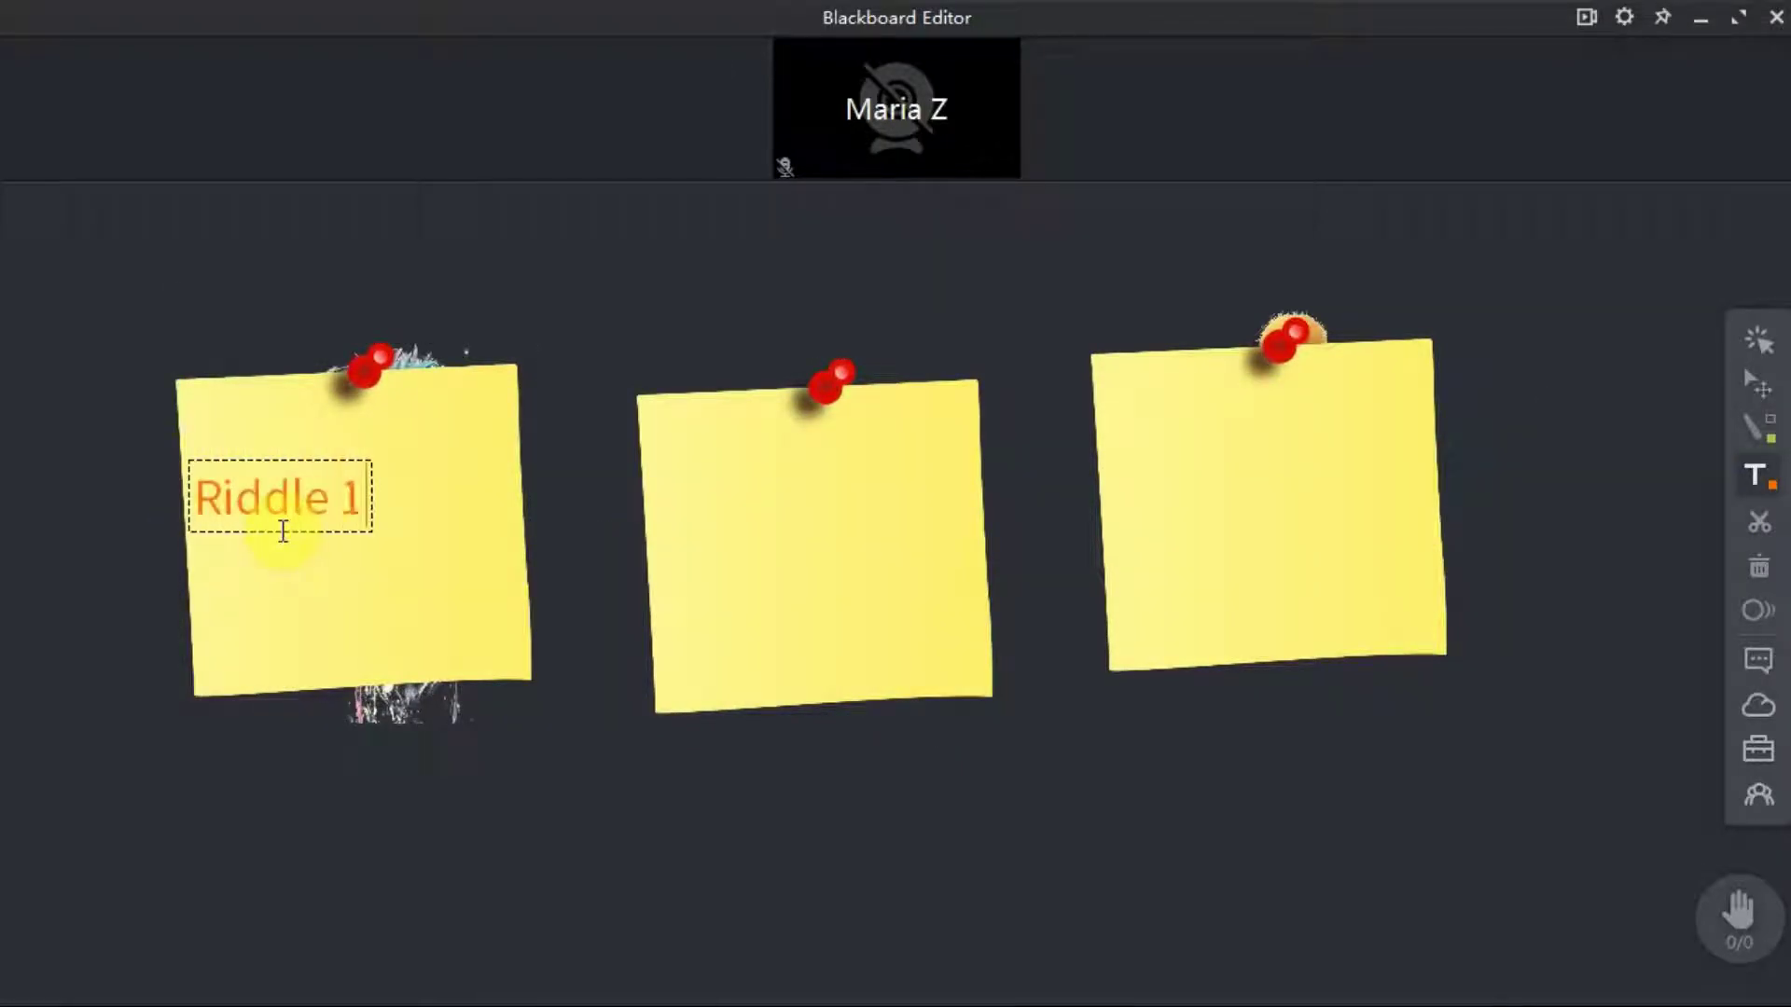
left_click_drag(308, 485, 358, 508)
left_click(1757, 476)
left_click(685, 525)
type("Riddle 2")
left_click(1156, 495)
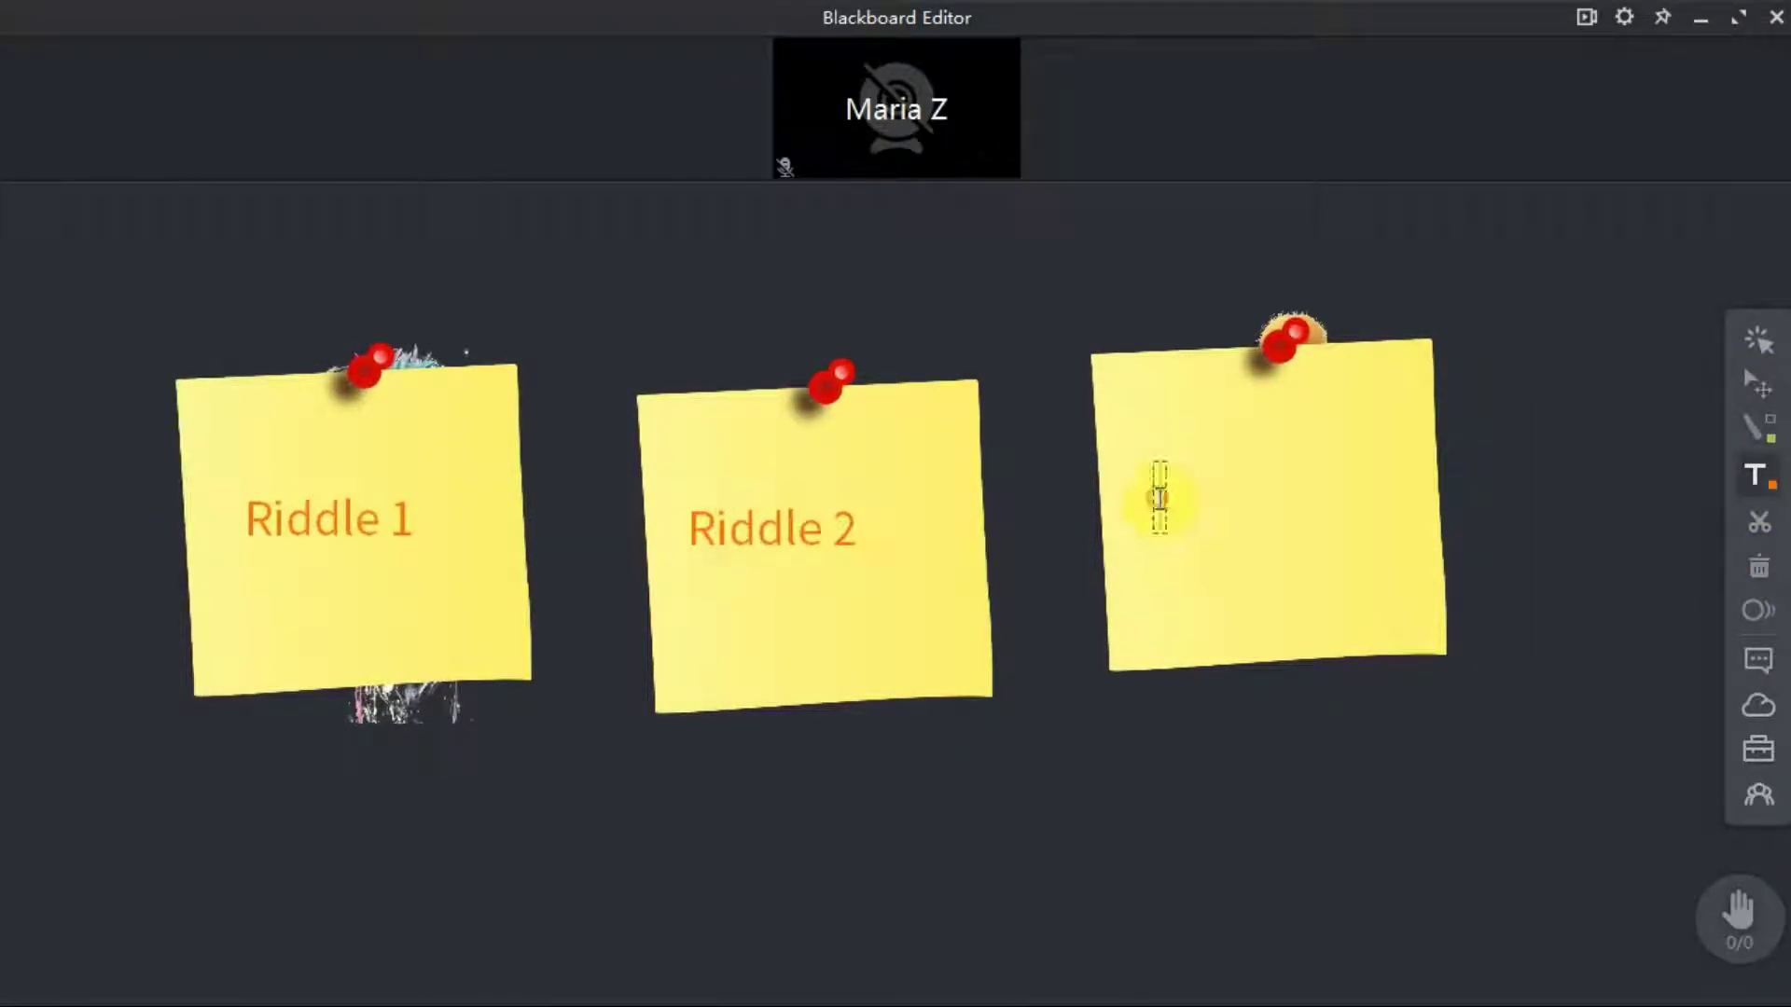
type("Riddle 3")
left_click(1757, 383)
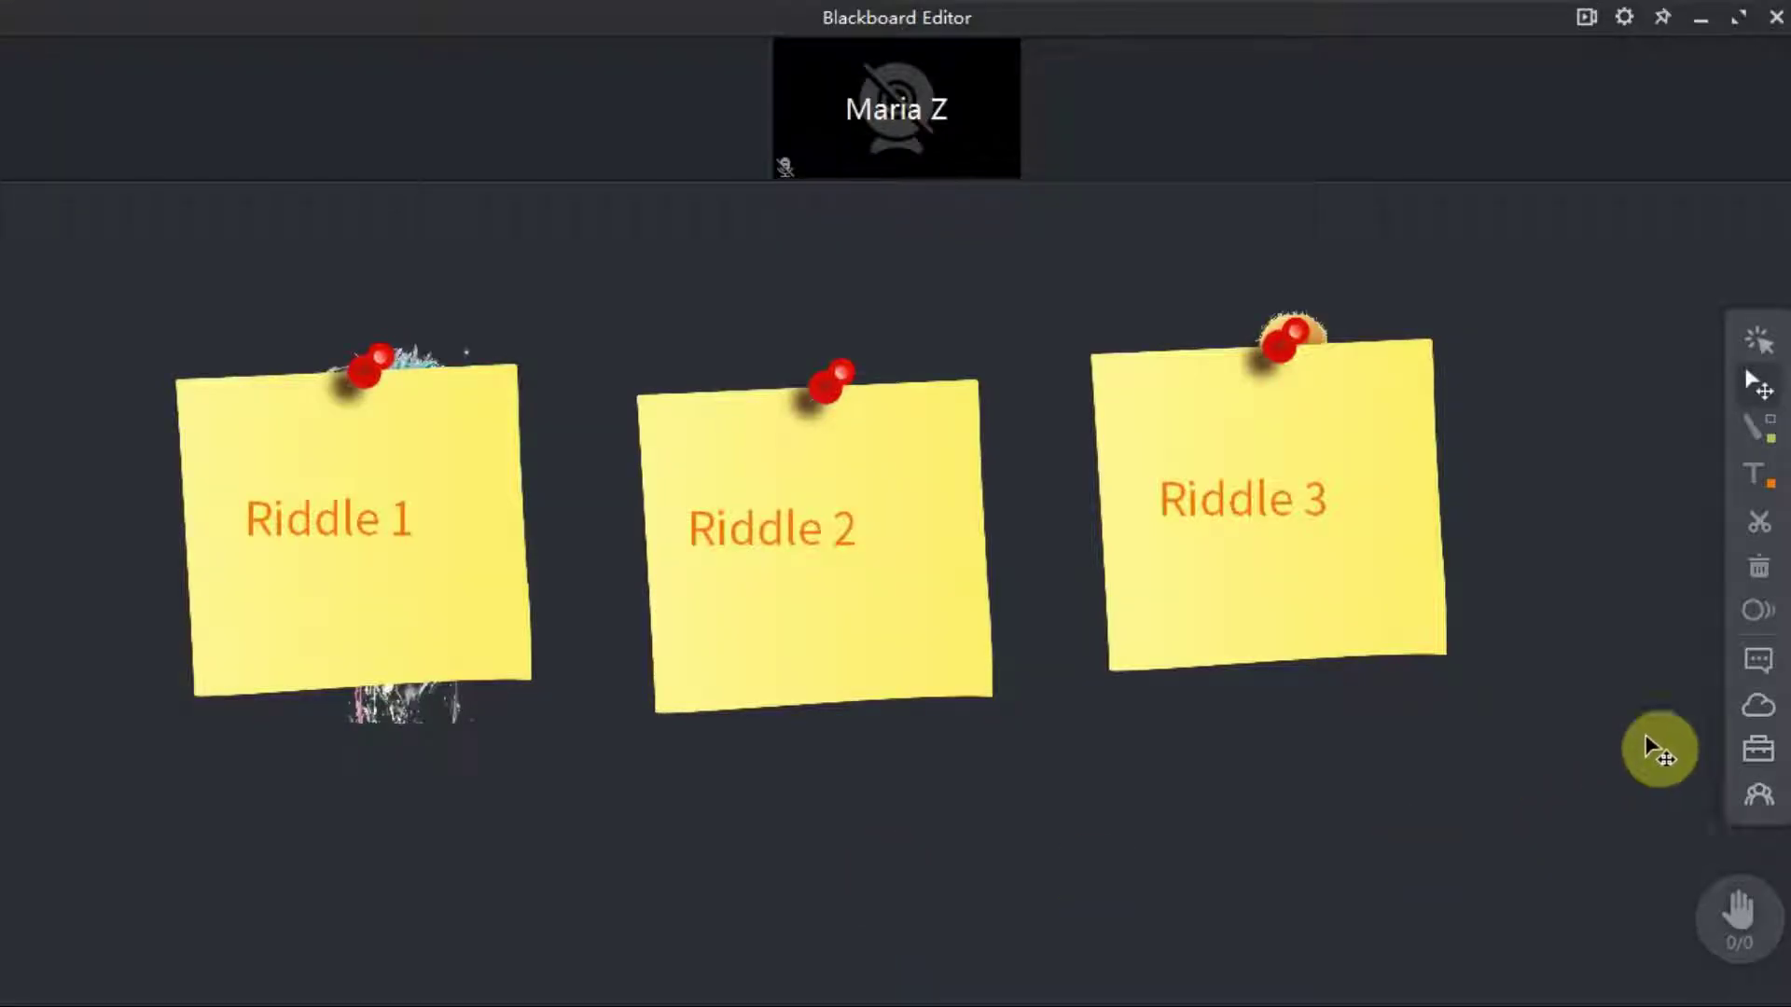
left_click(1758, 749)
left_click(1645, 652)
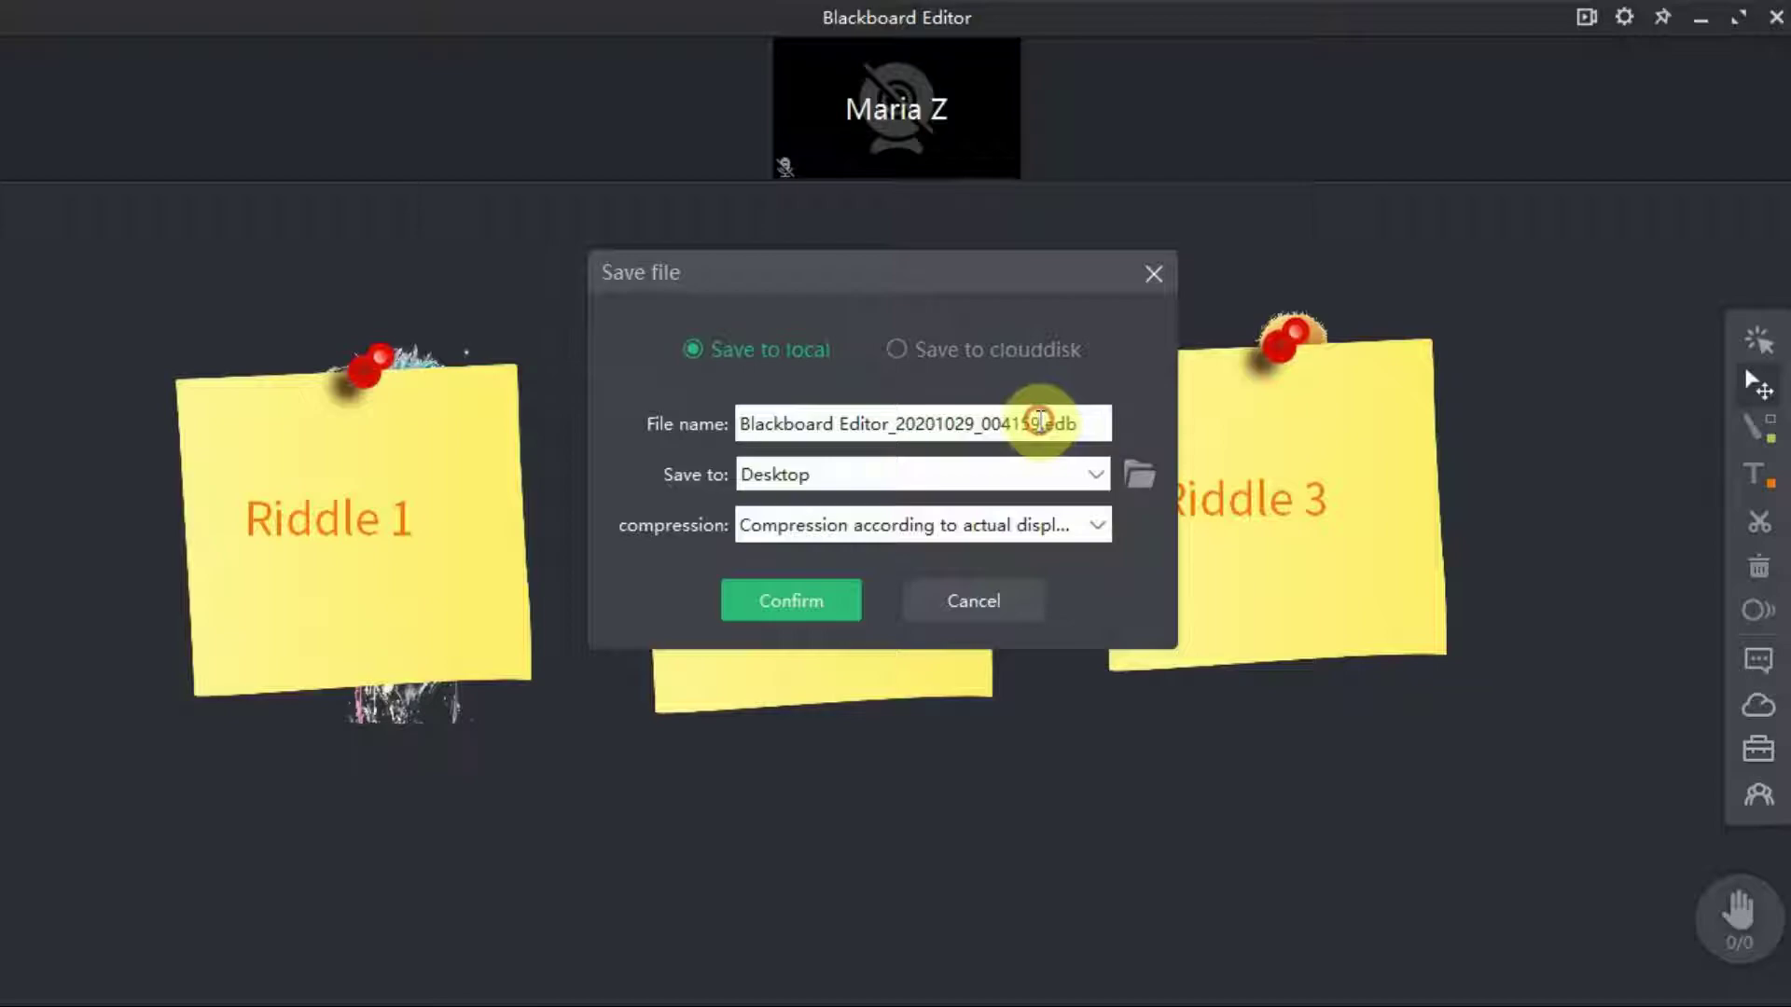
Replace the default file name with 'Guess-the-animals-rid'.
left_click(1040, 422)
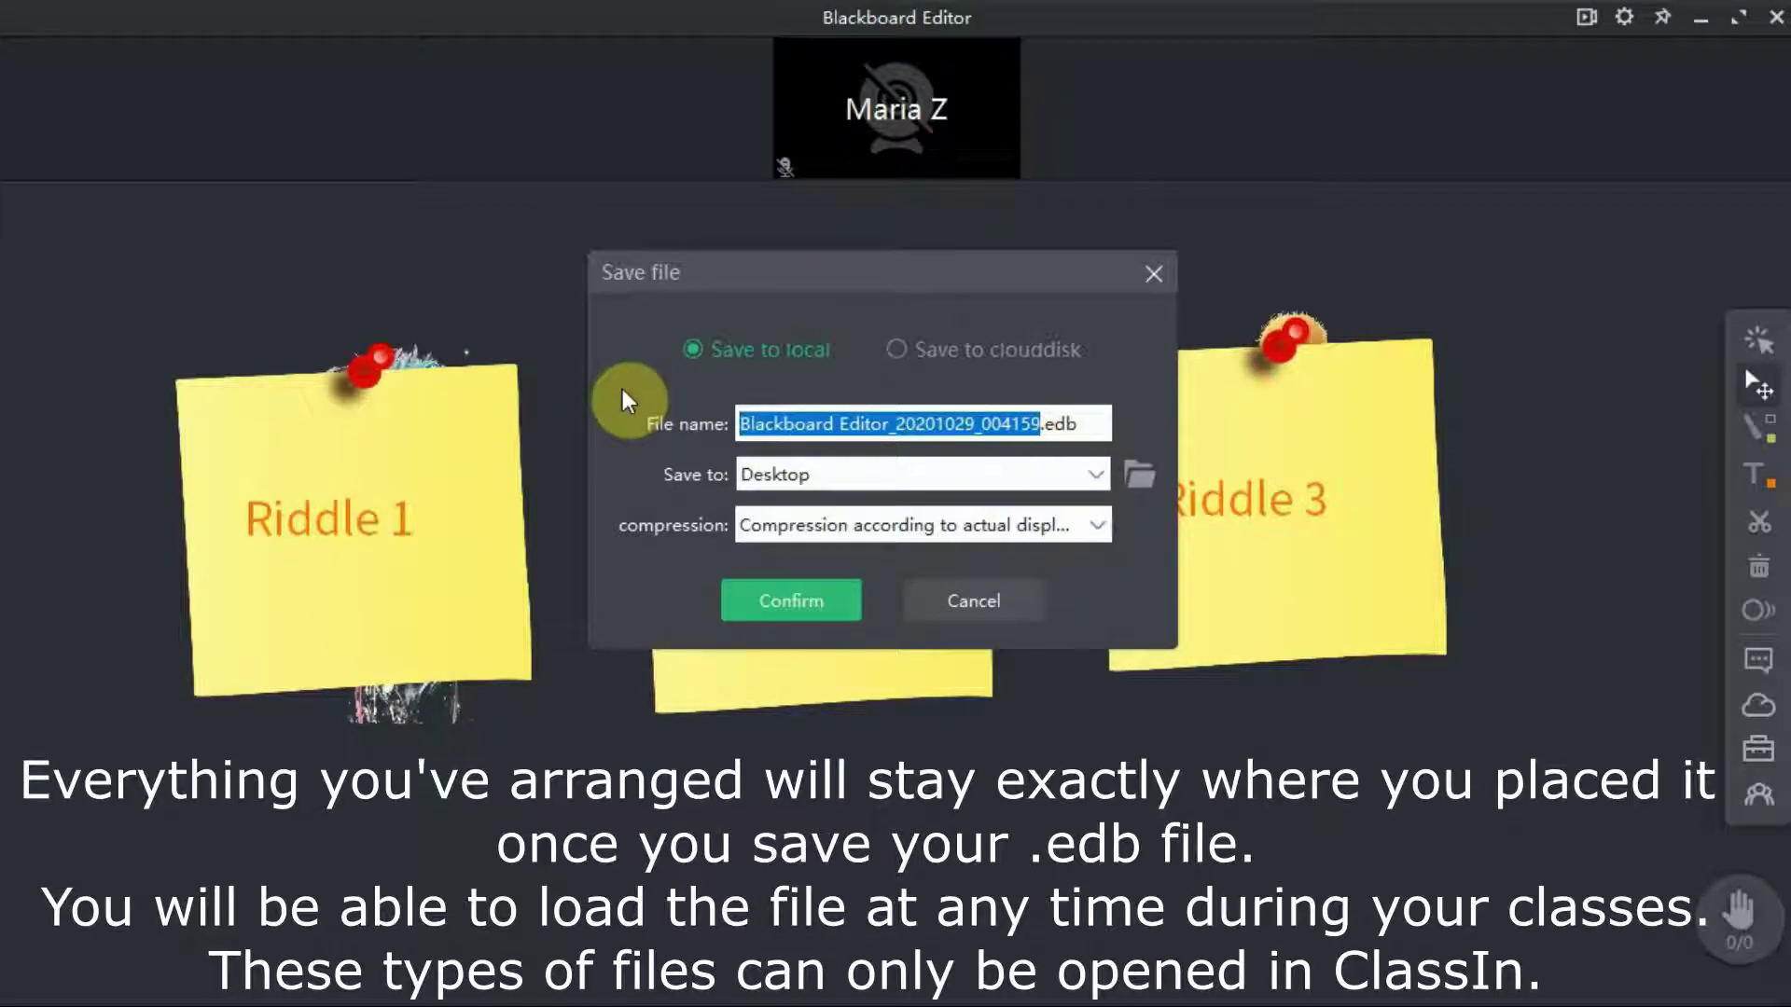
type("Guess")
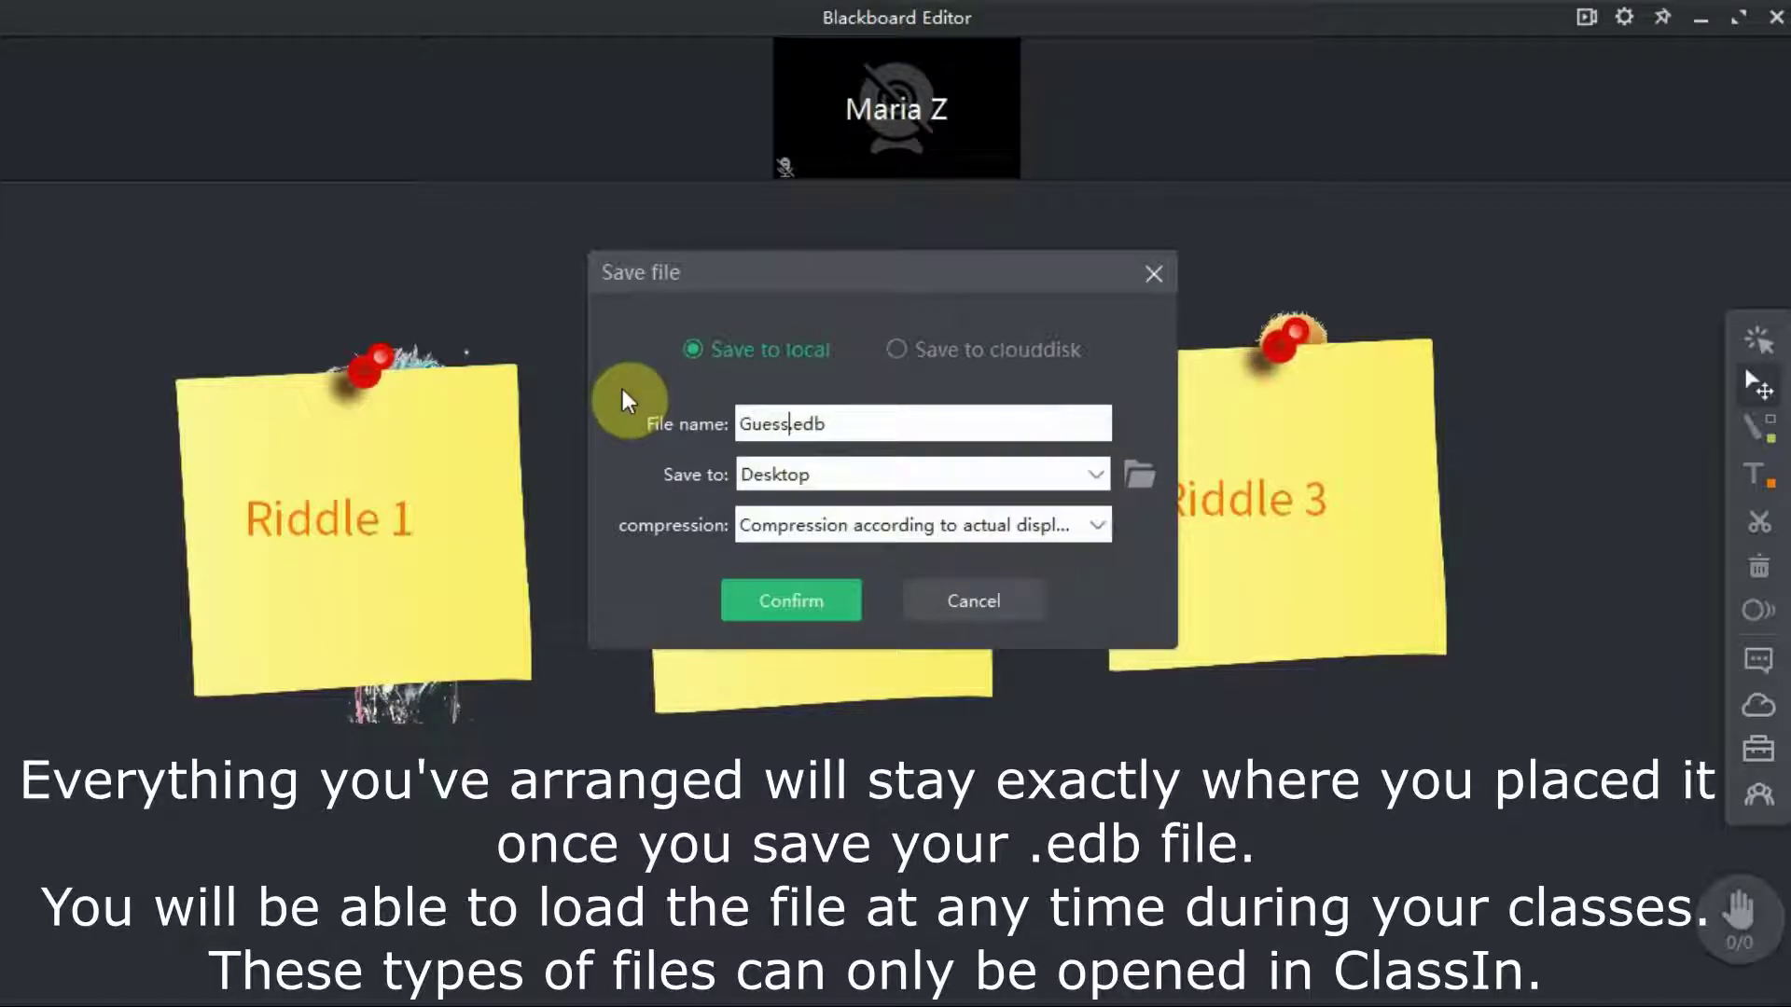
type("-the-animals-rid")
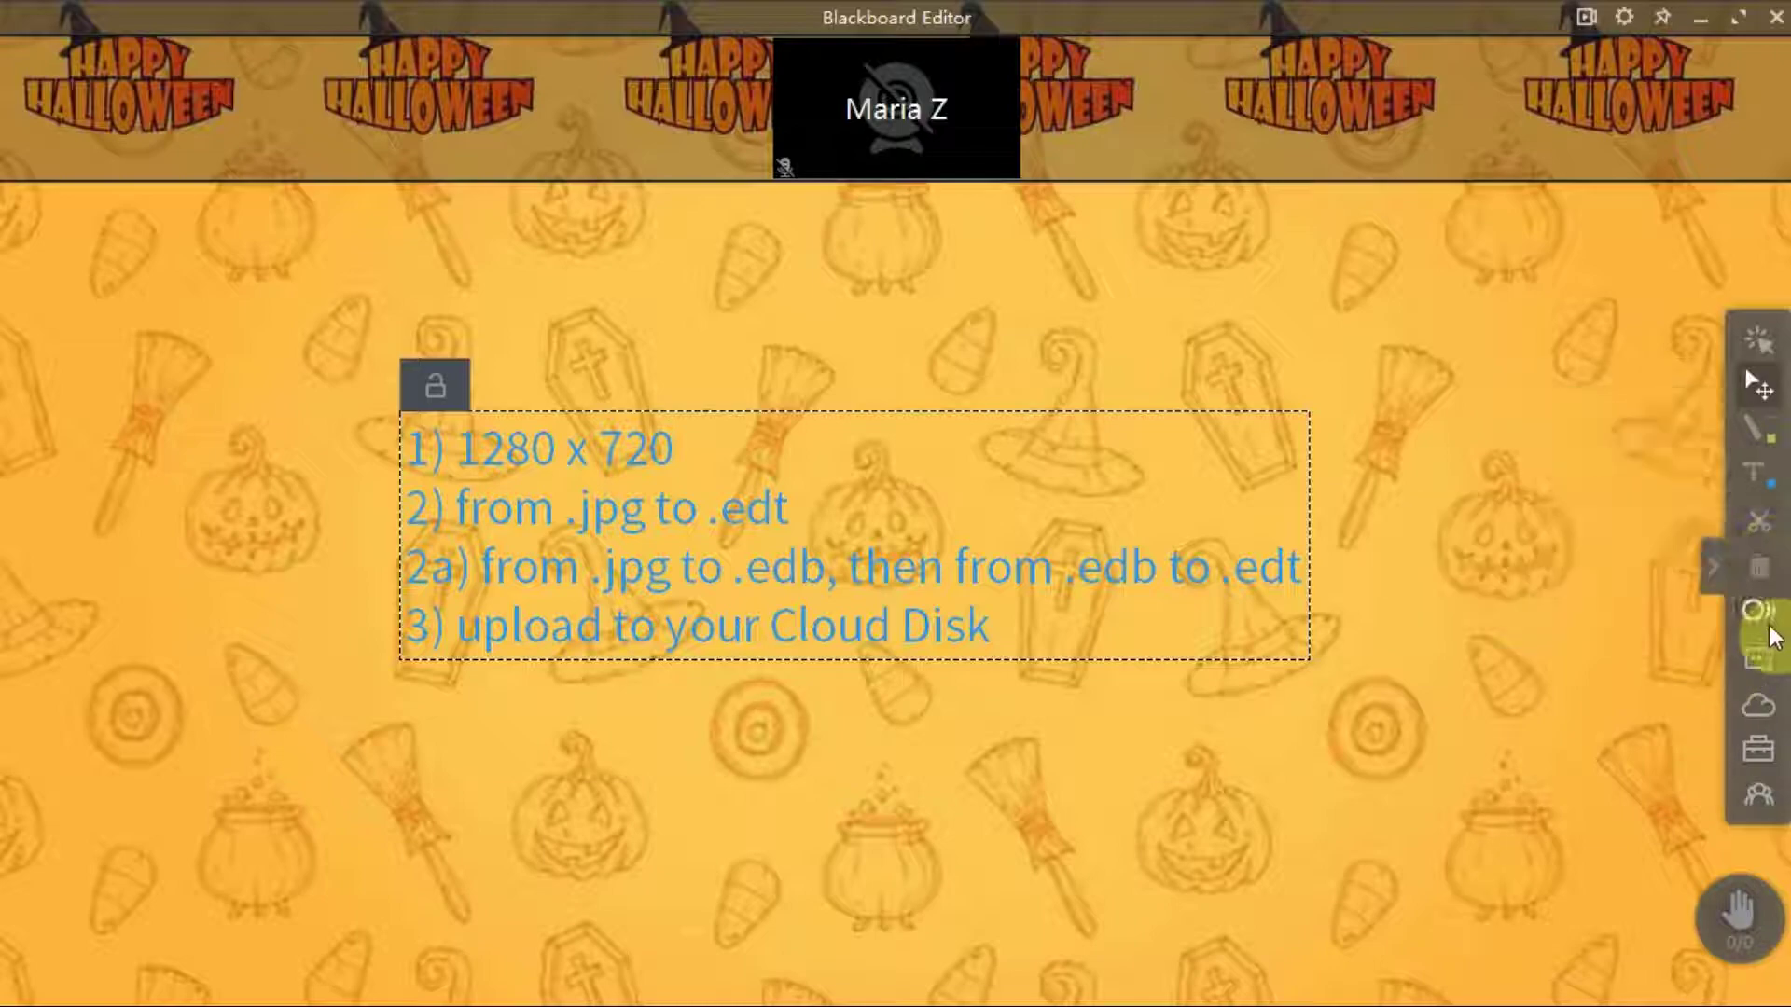
Load the 02animegirlautumn 1.edt background from the cloud disk and move the instruction text up-right.
left_click(1764, 712)
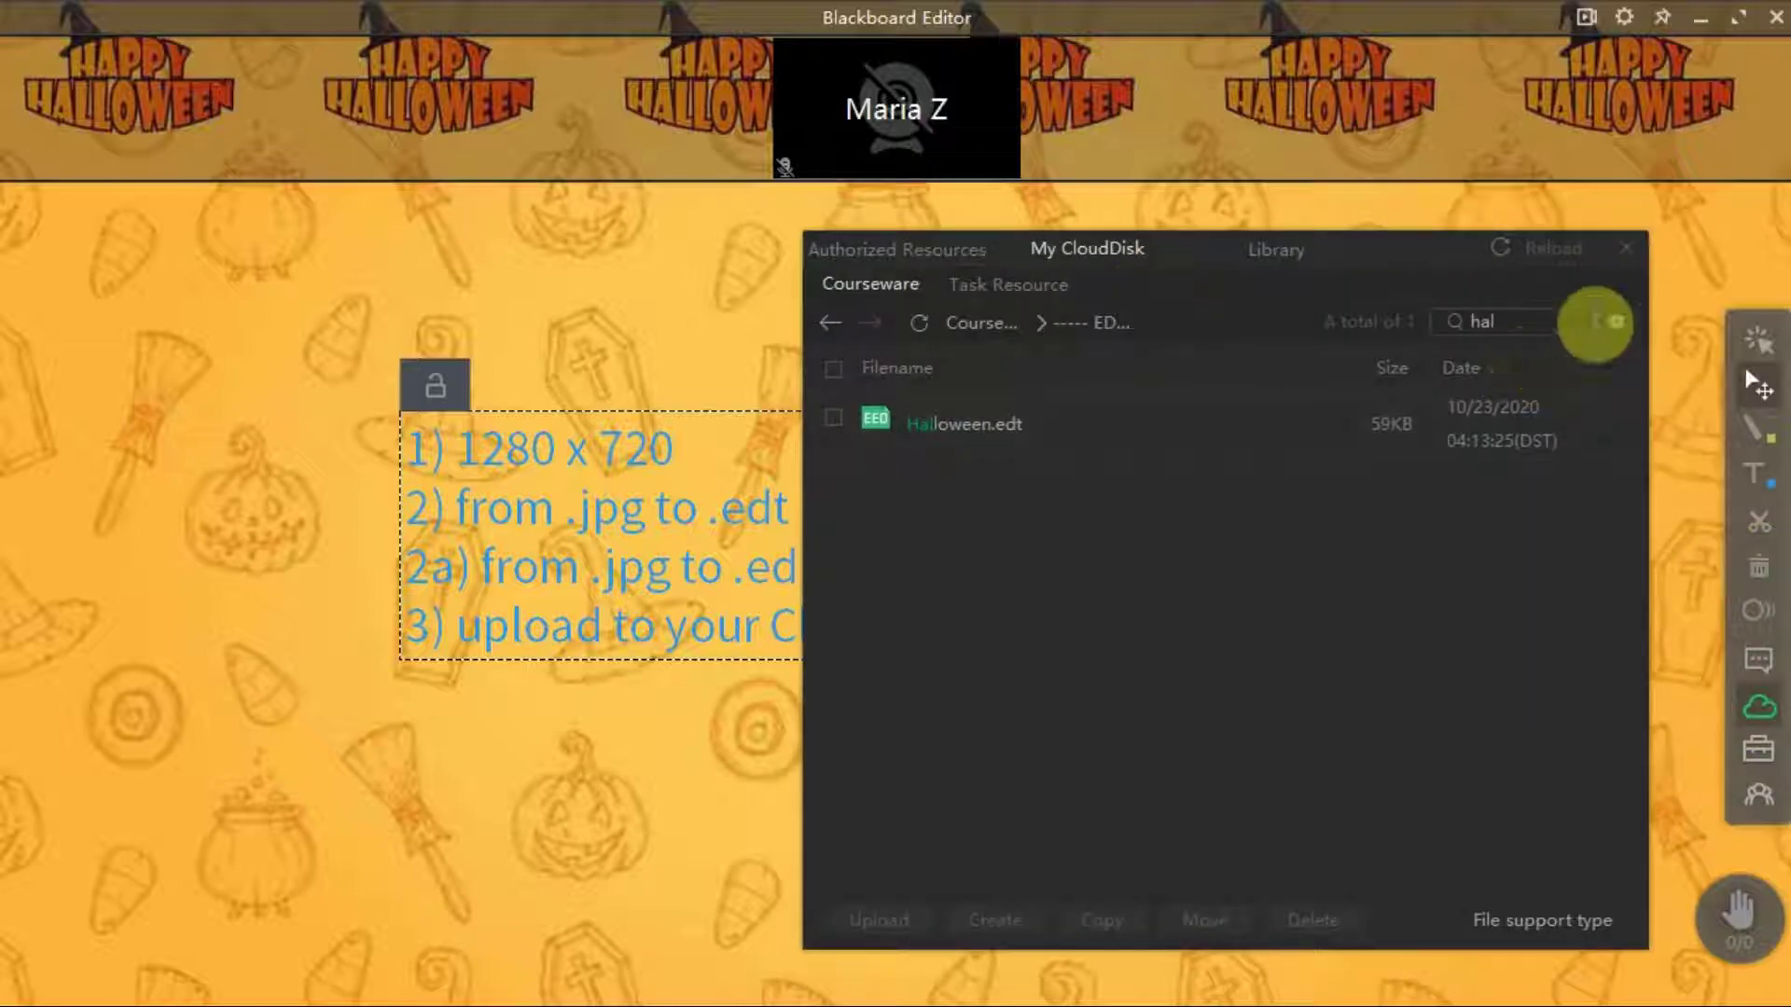
left_click(1617, 326)
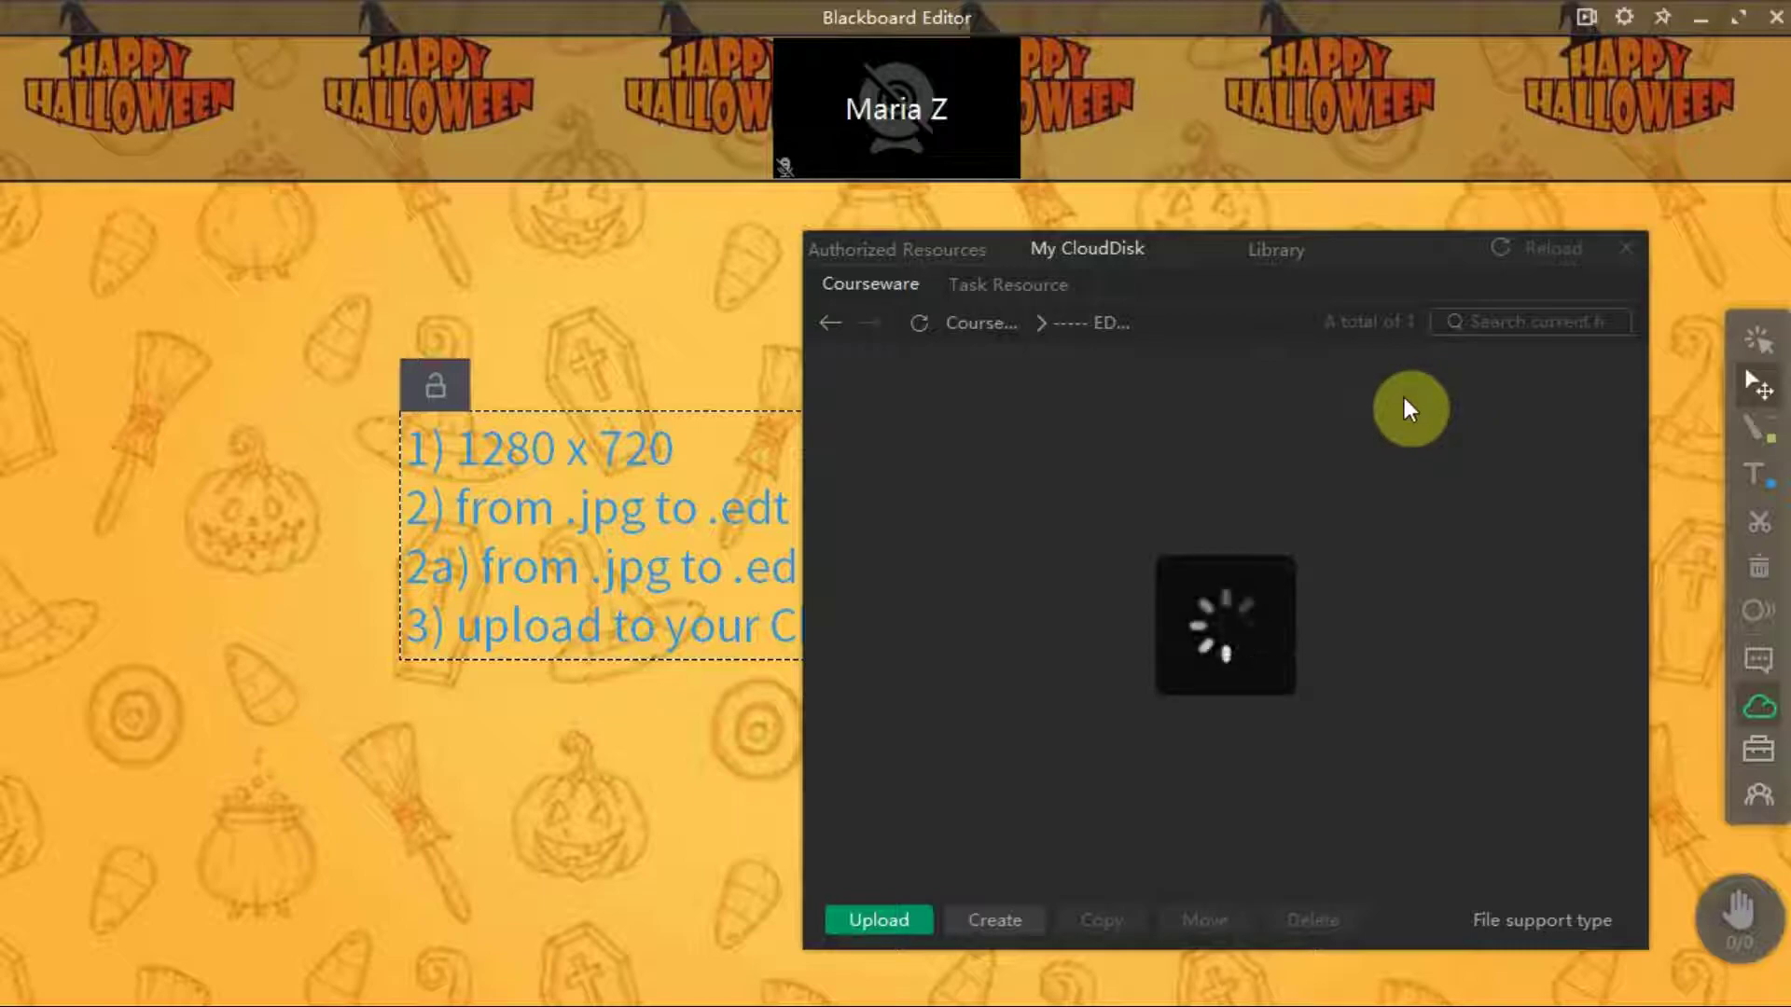
left_click(1209, 429)
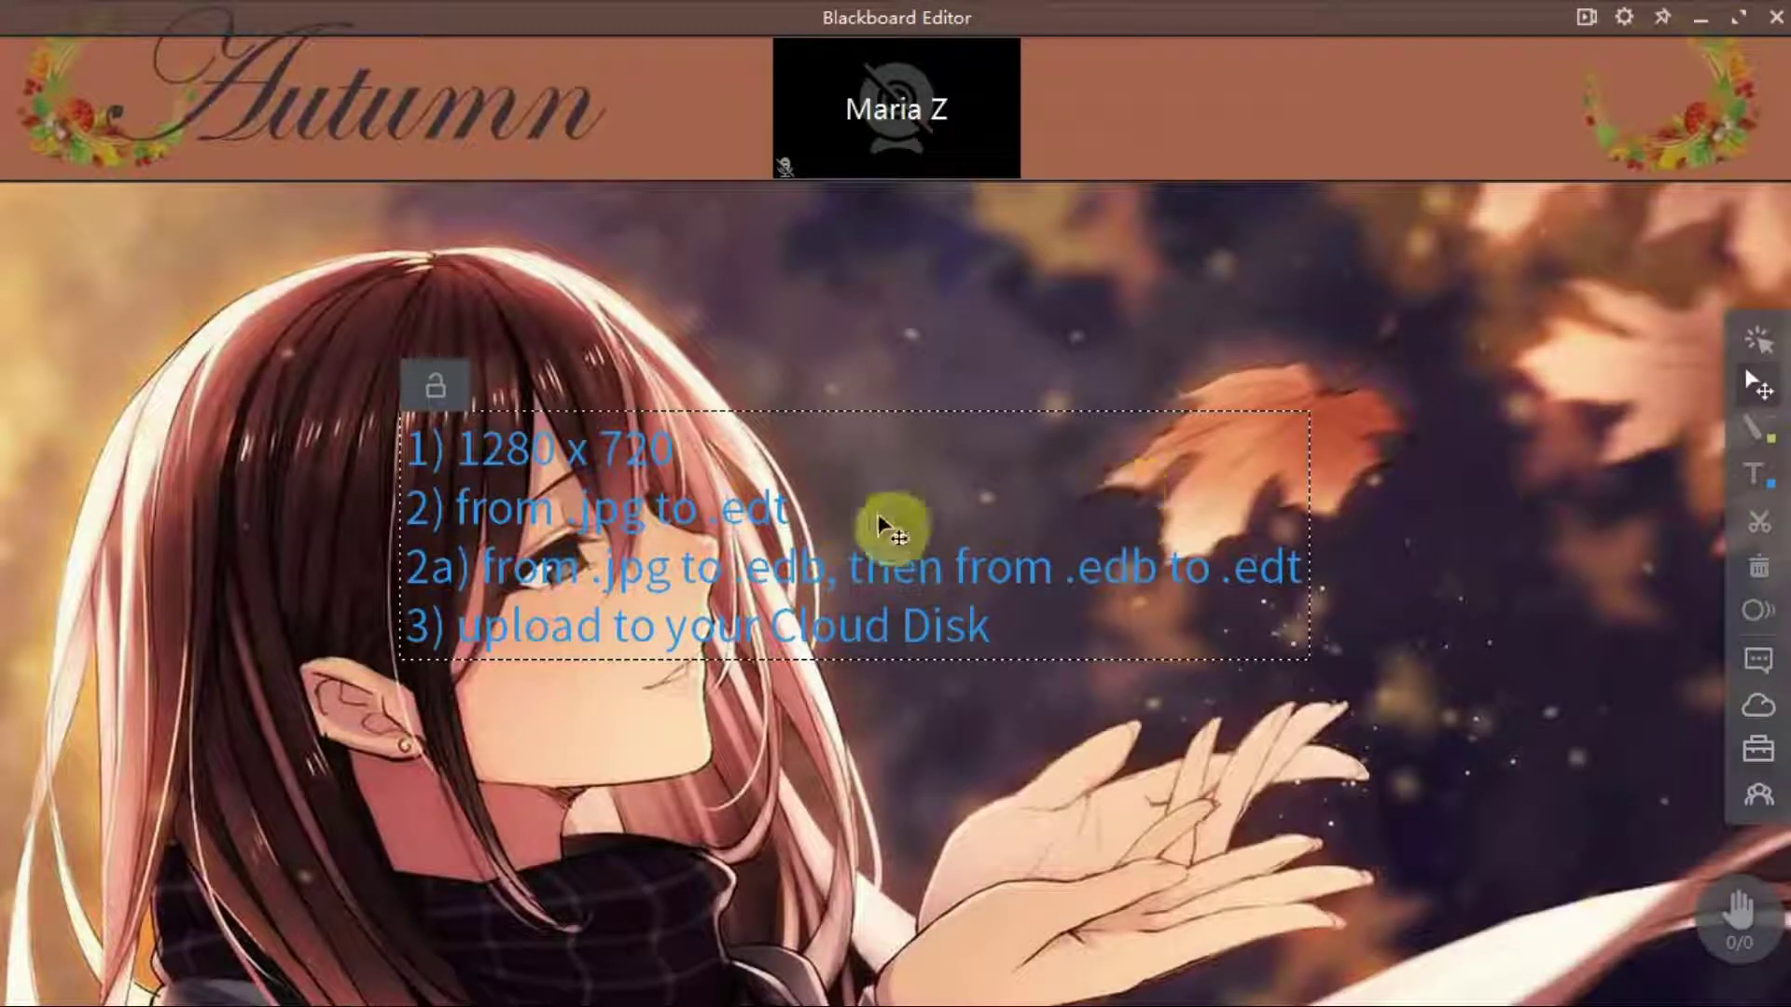
left_click_drag(759, 559, 1140, 405)
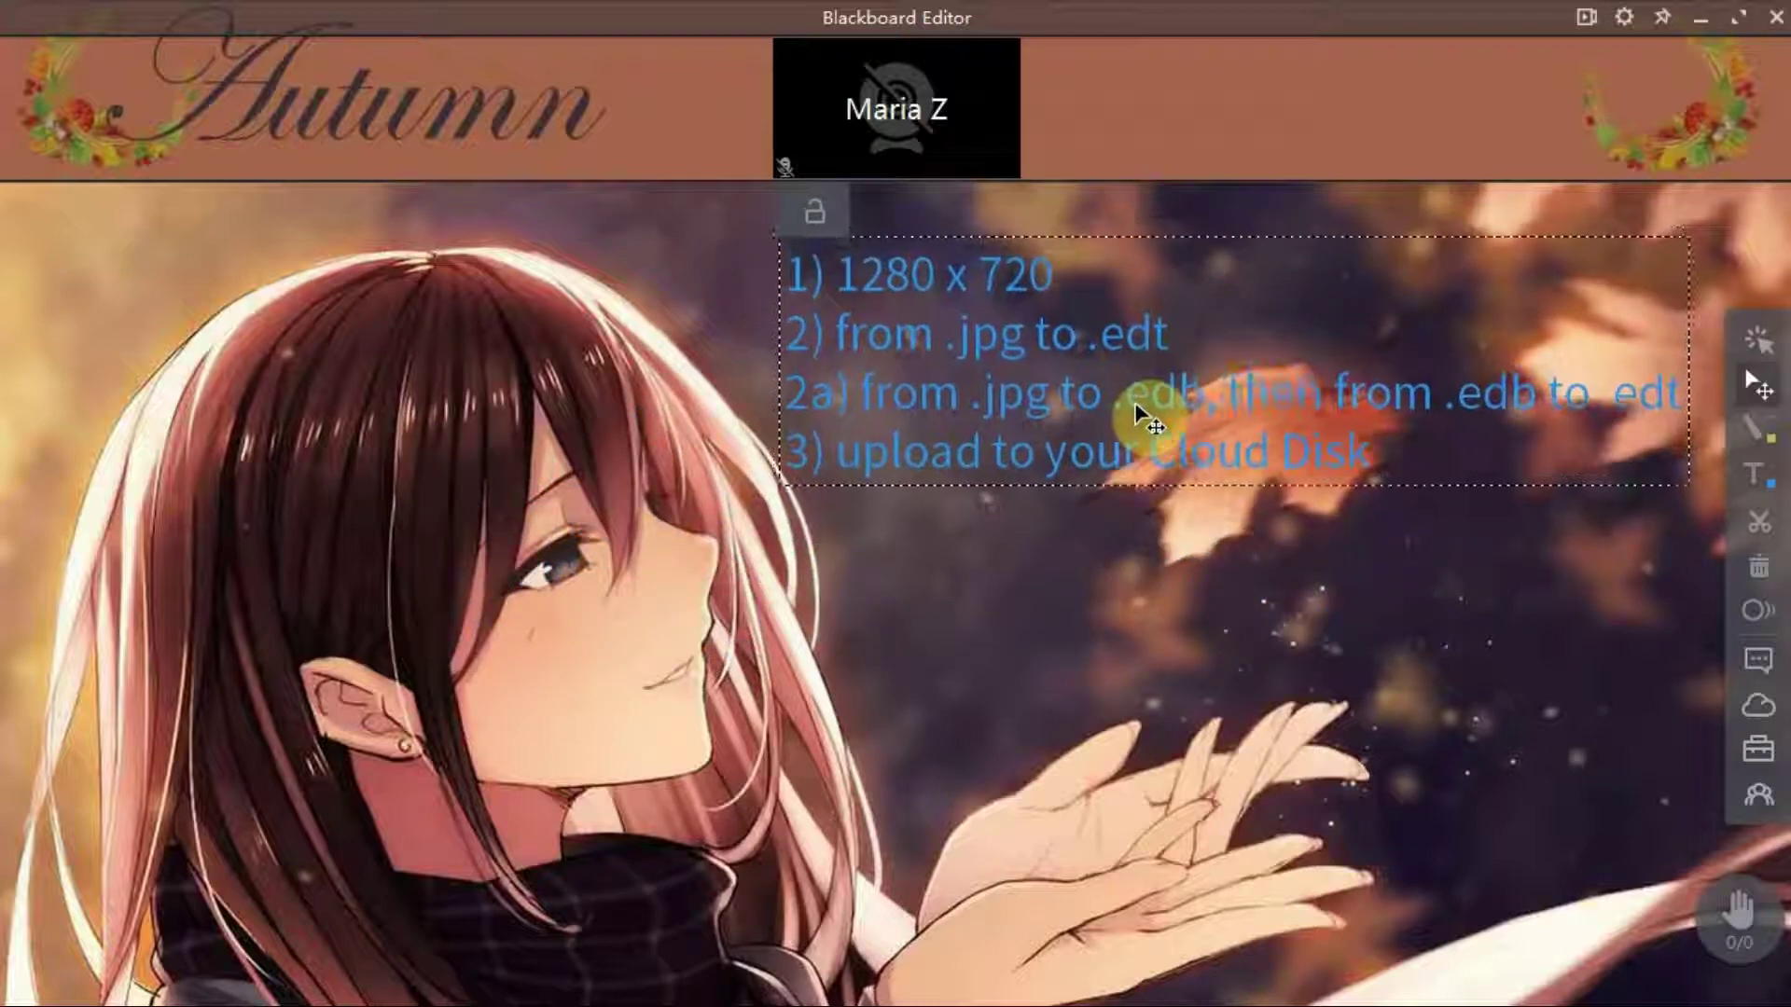
Load 00basexmas.edt, shift the text down-left, then load the blue 00base.edt background.
left_click(1761, 707)
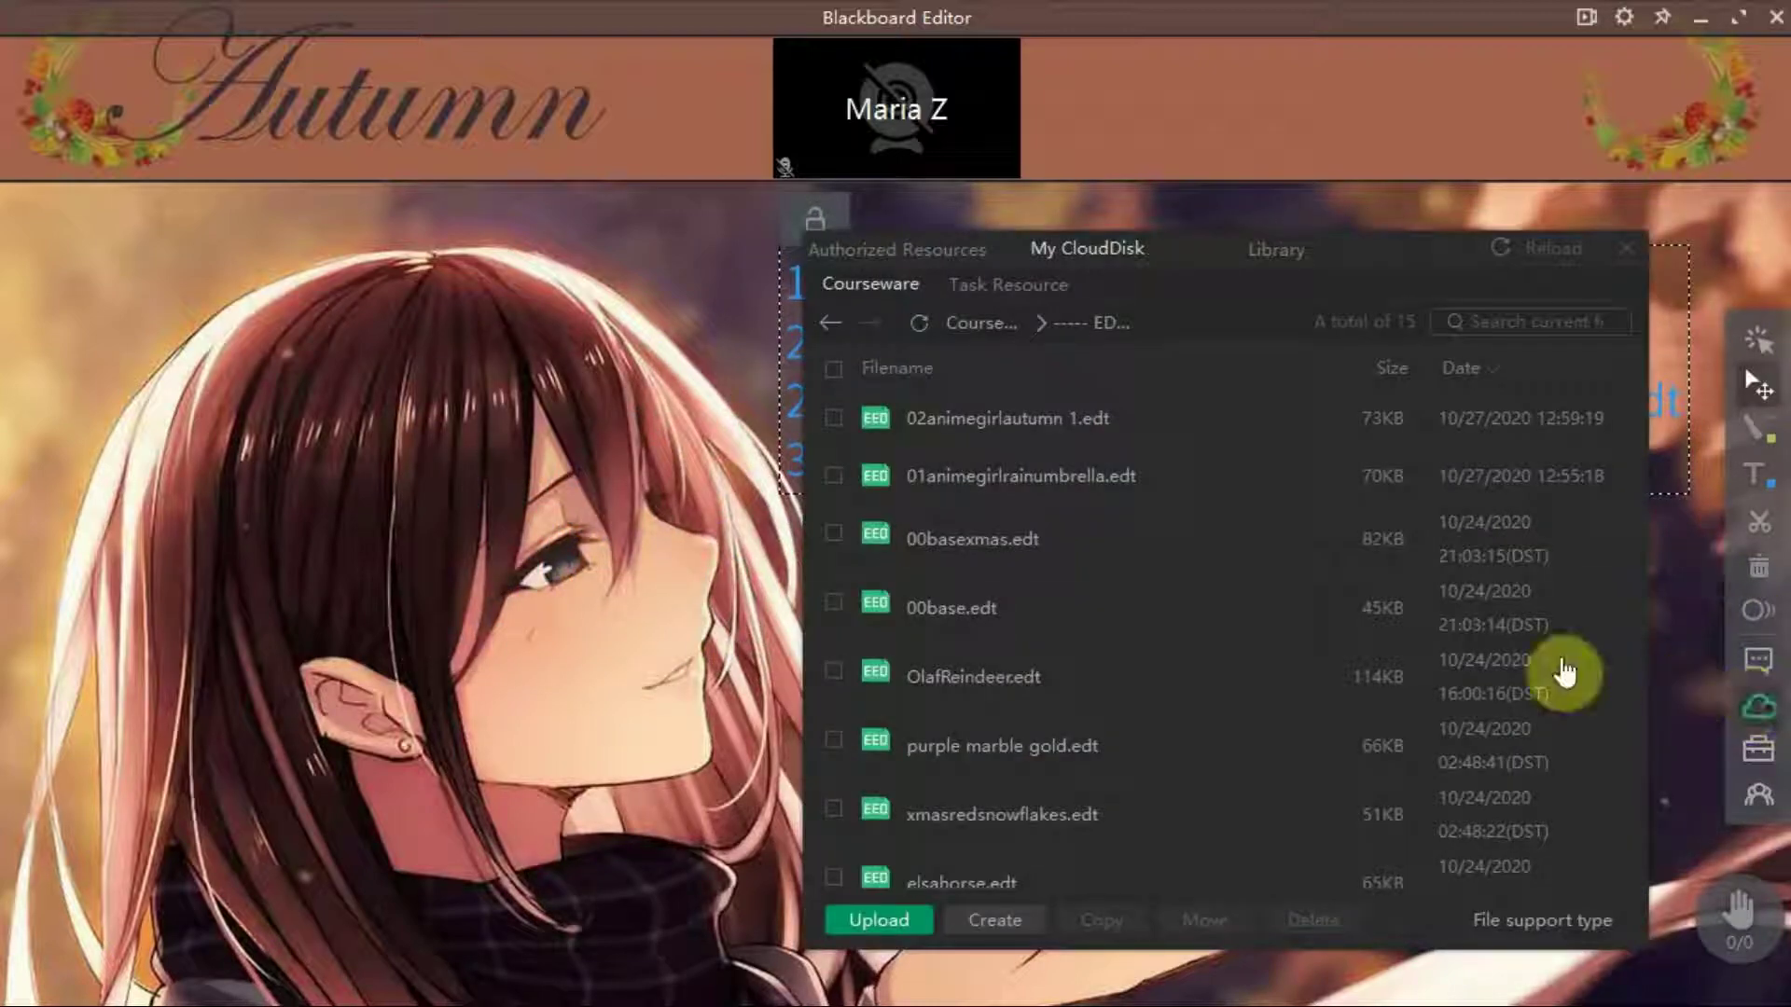
left_click(1166, 529)
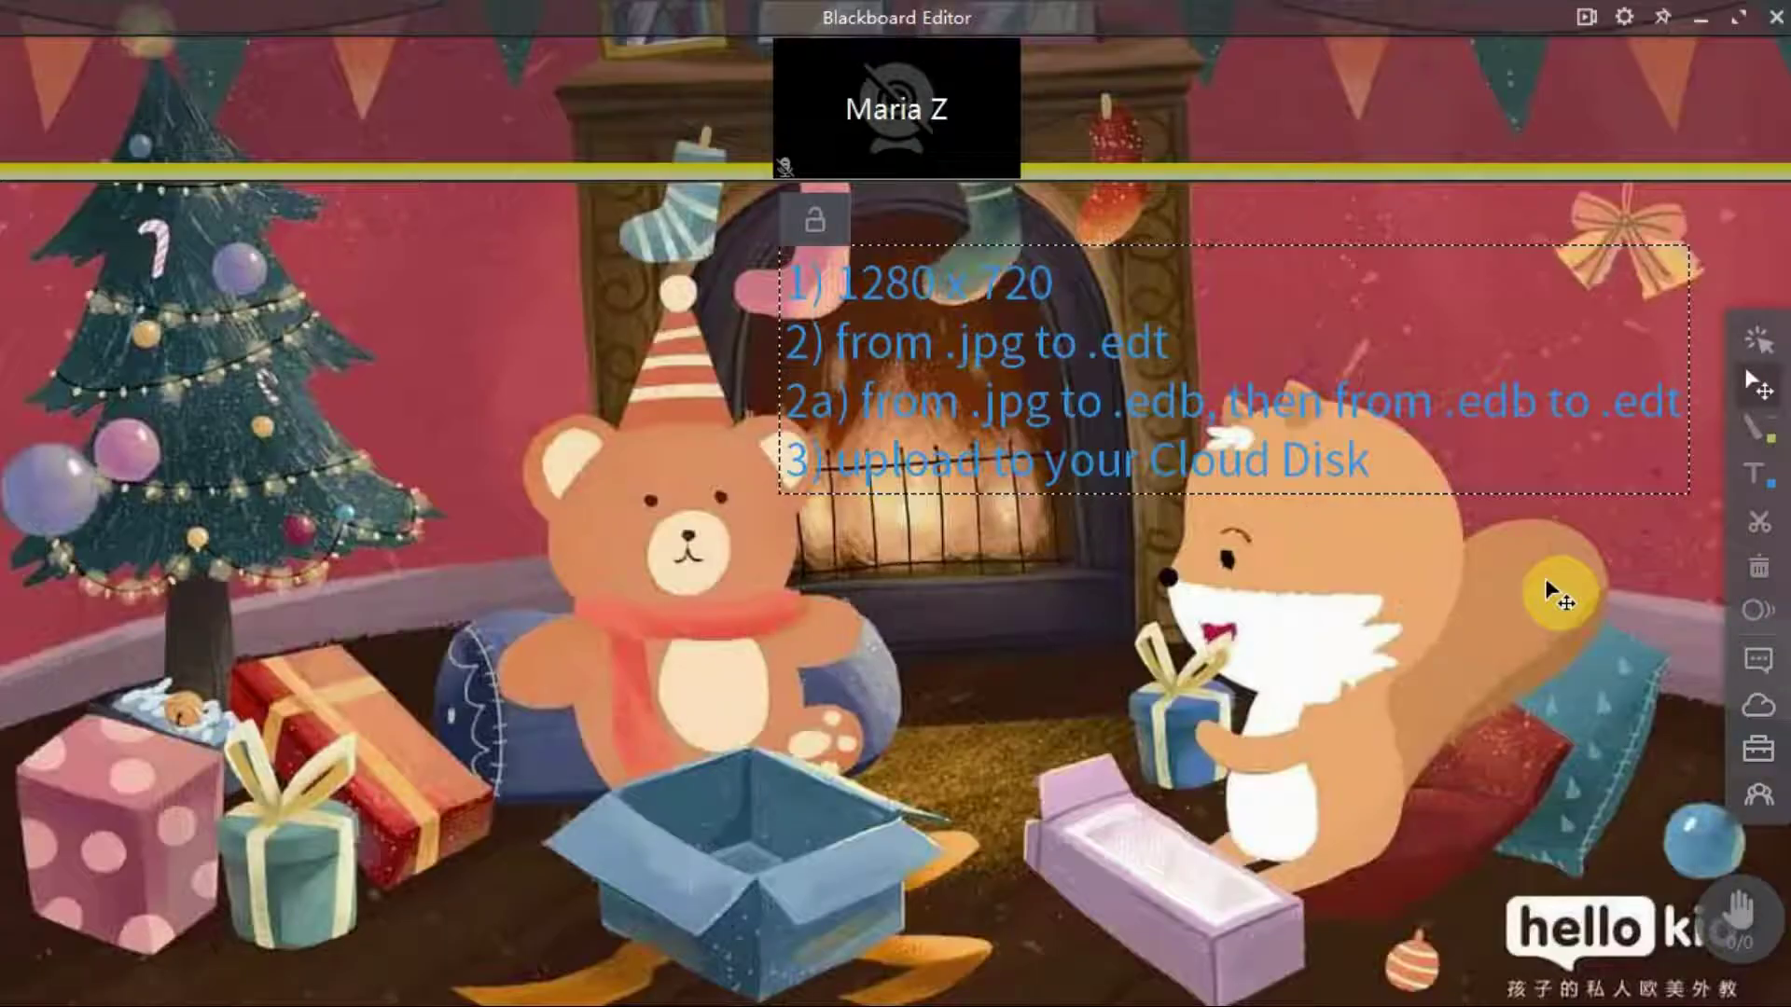
left_click_drag(1229, 473, 903, 681)
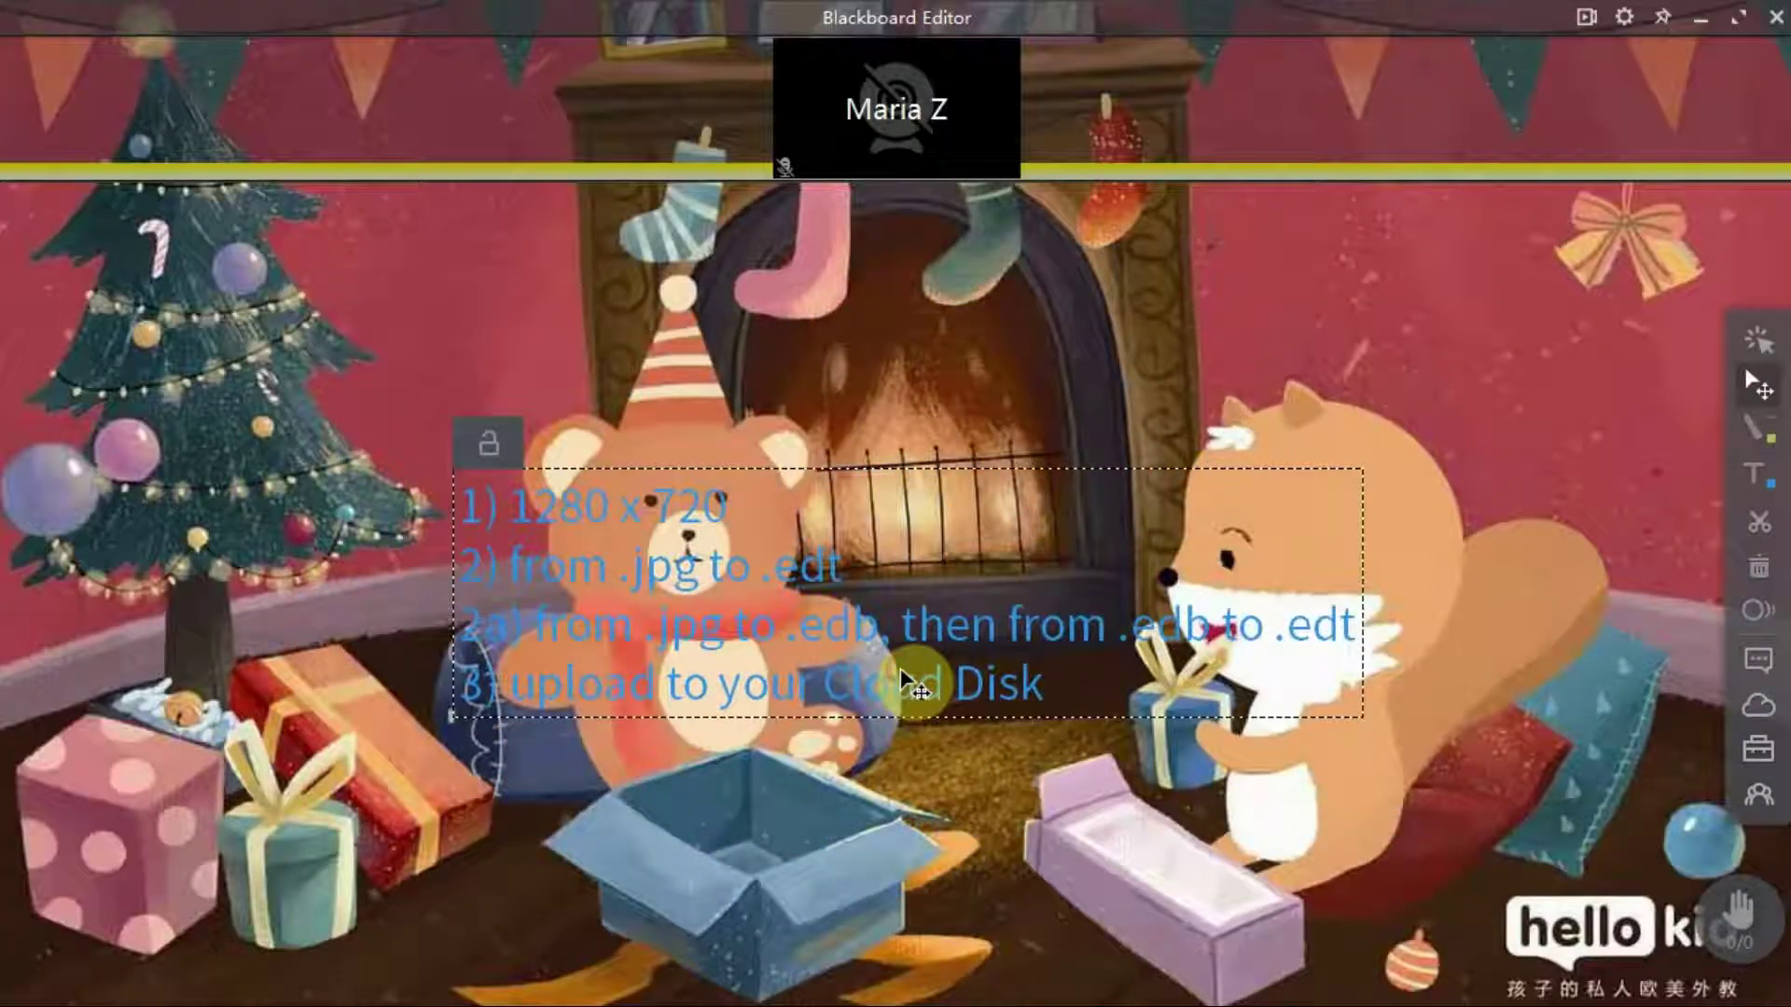
left_click(1757, 711)
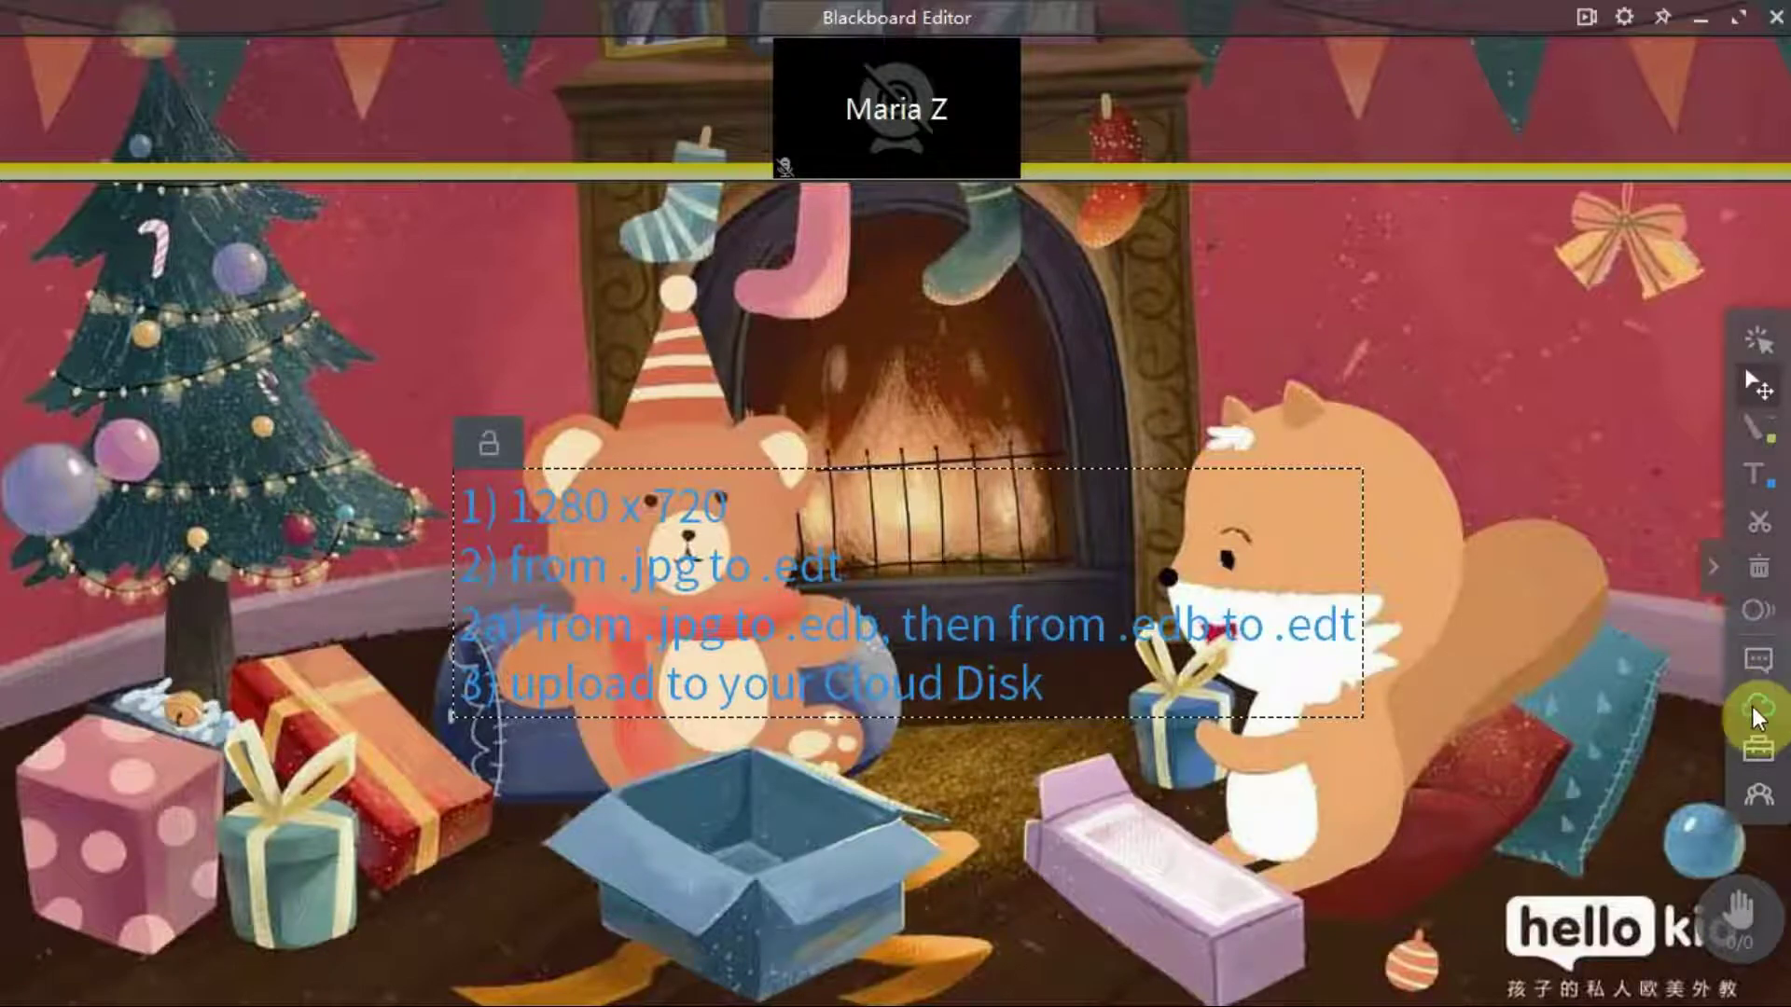
double_click(1191, 631)
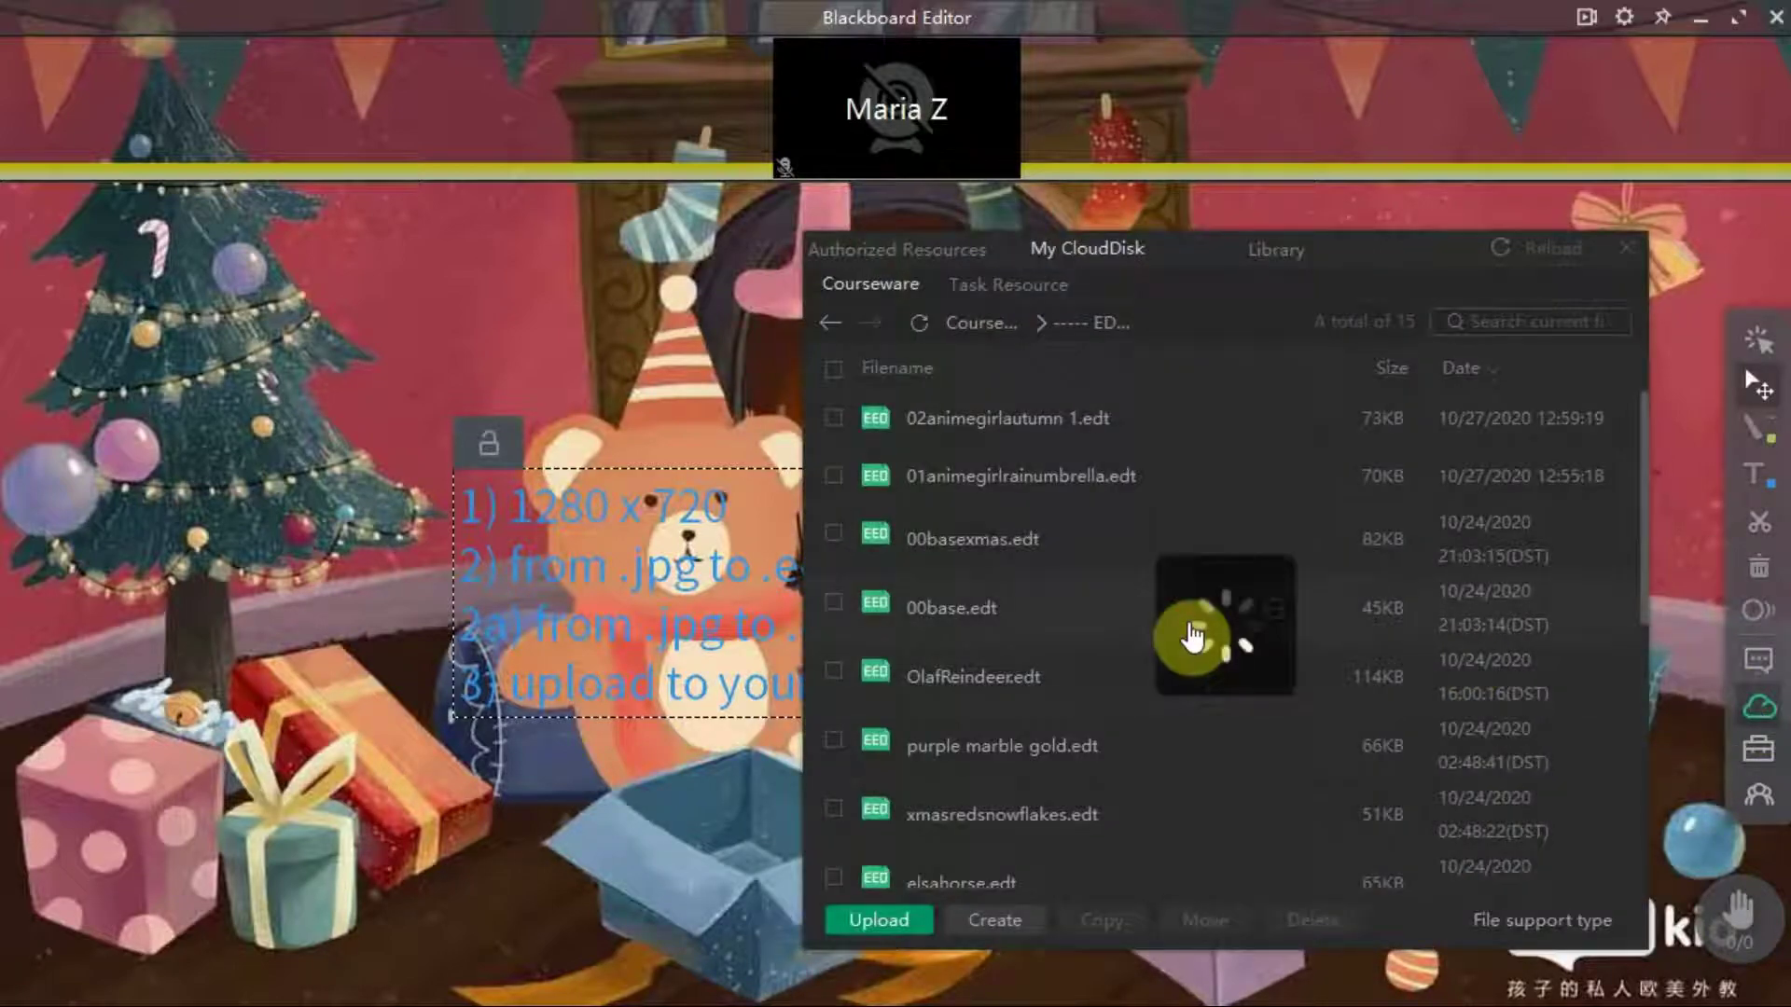